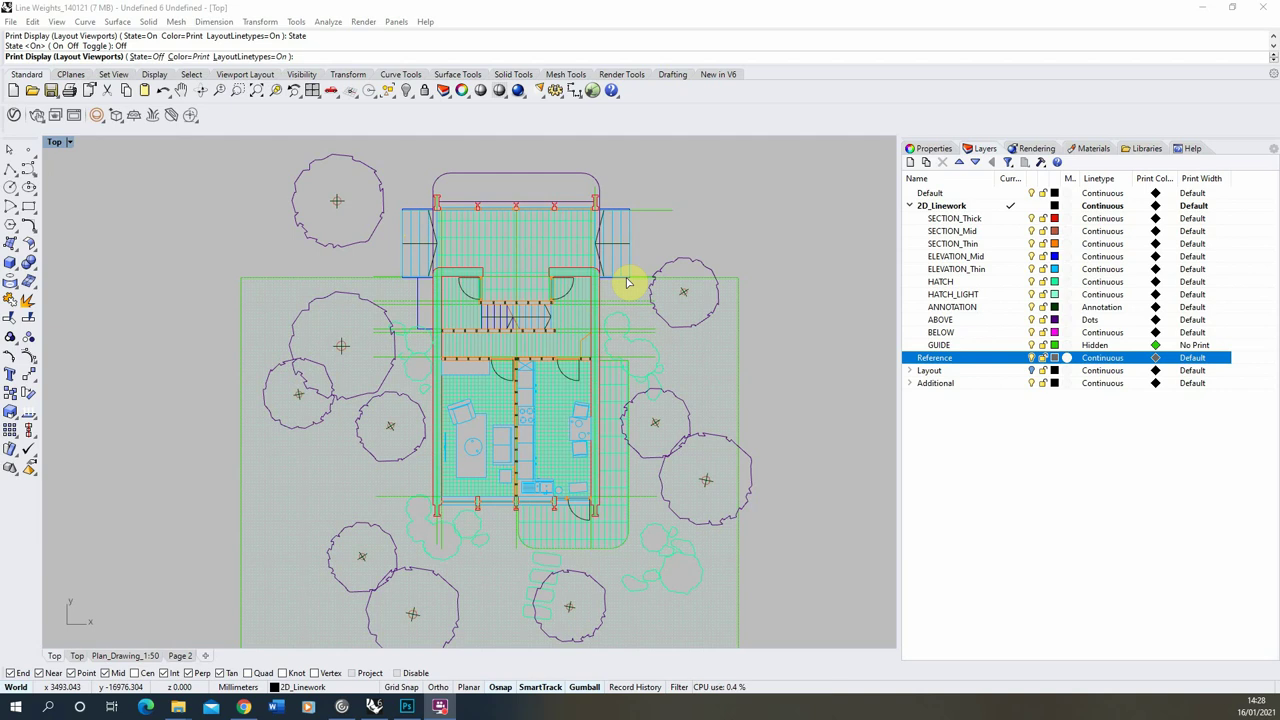
# Examine the line weights in the two reference drawings beside the house plan.
pyautogui.scroll(-3, 720, 380)
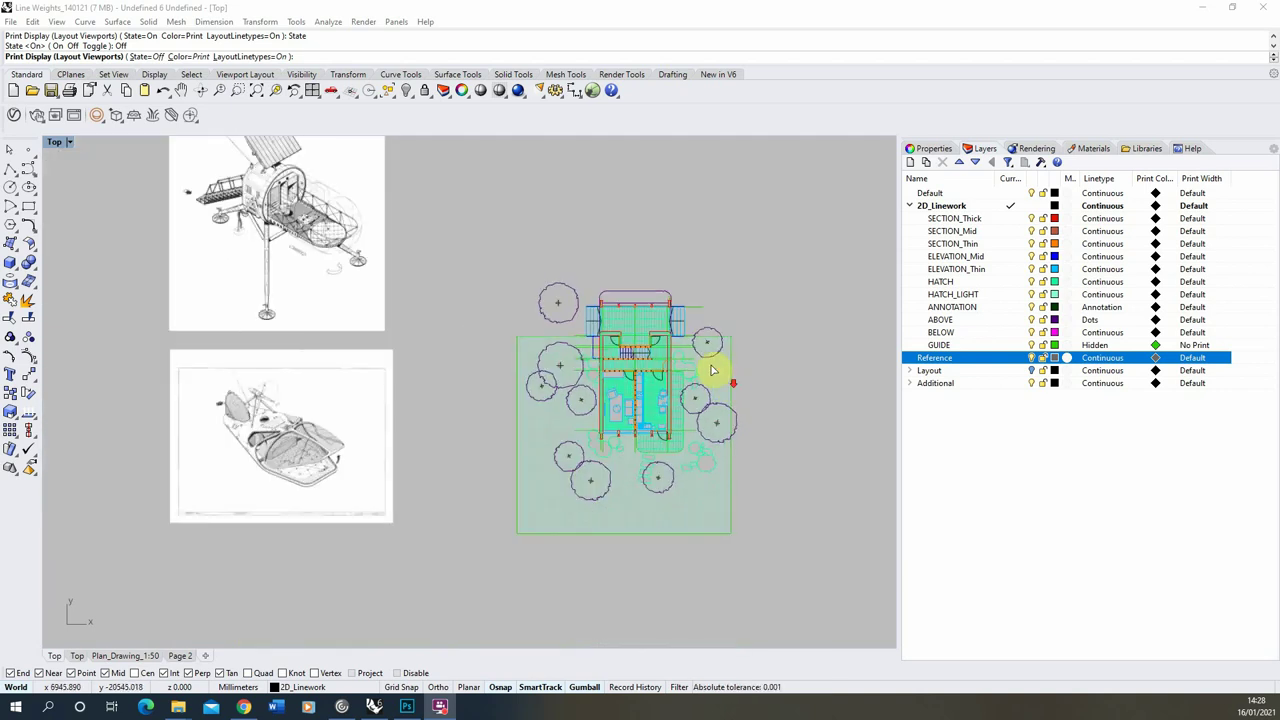
pyautogui.scroll(4, 206, 189)
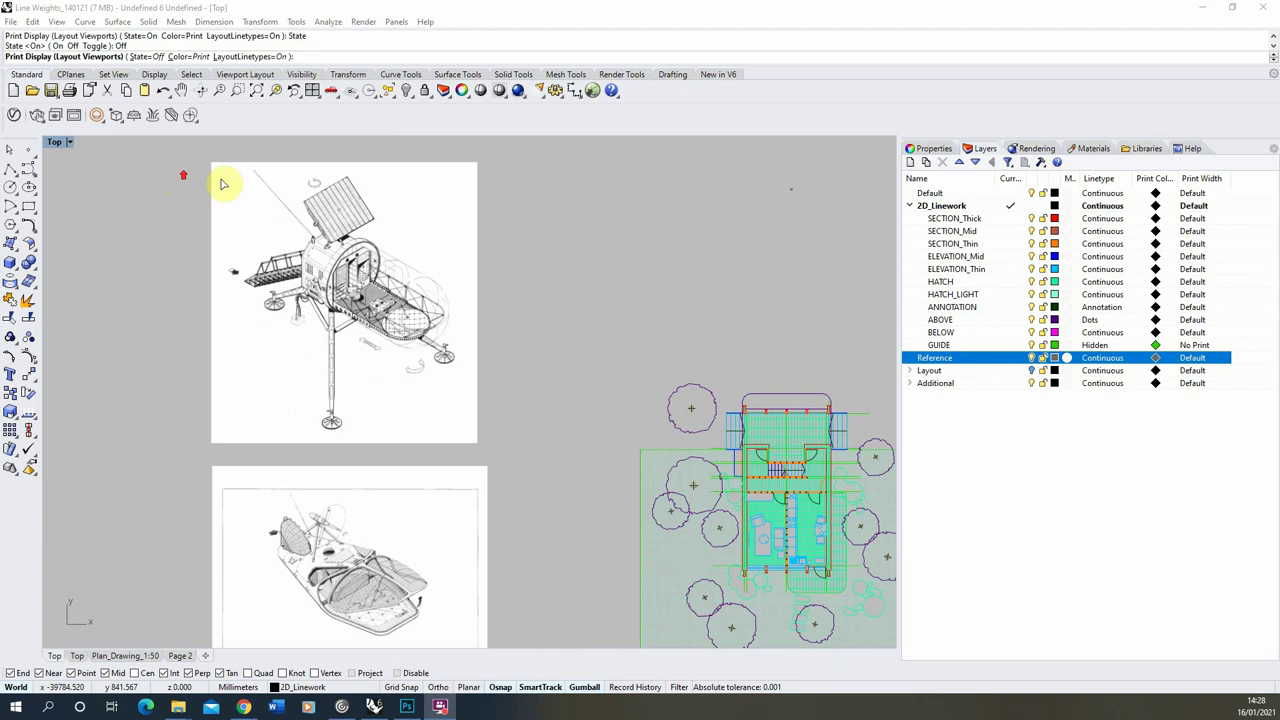
pyautogui.scroll(1, 233, 195)
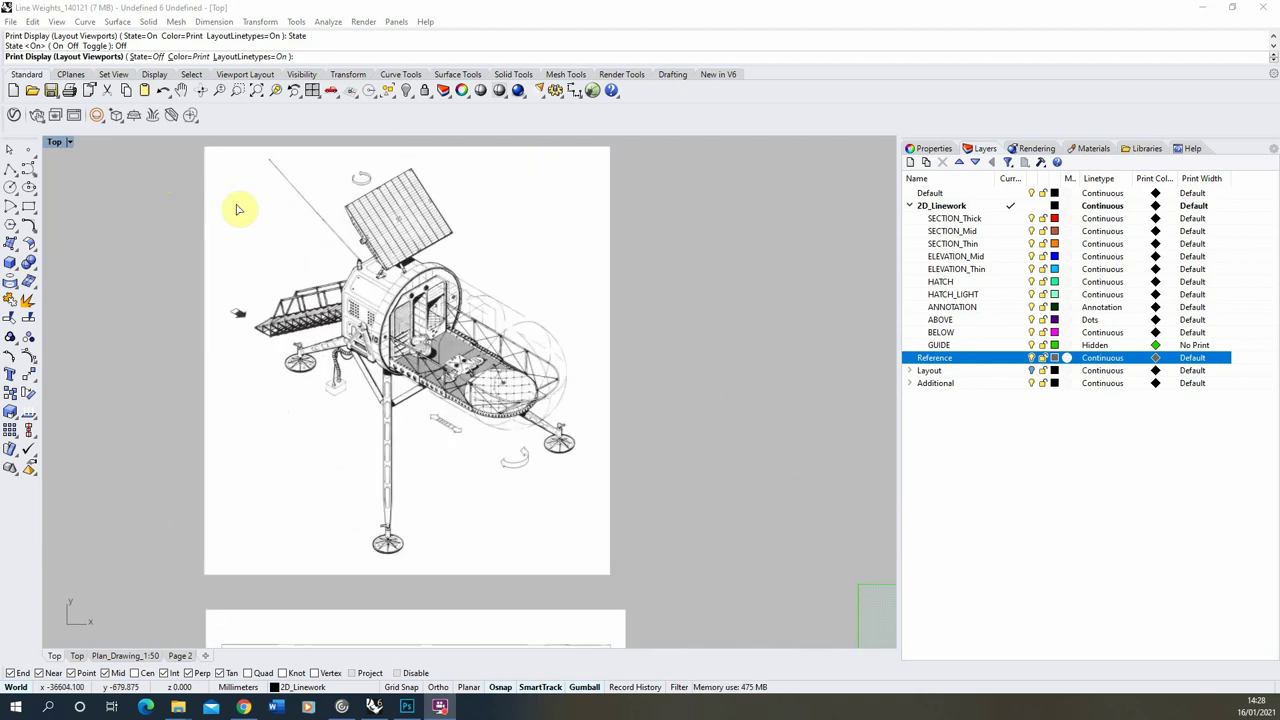
pyautogui.scroll(1, 258, 214)
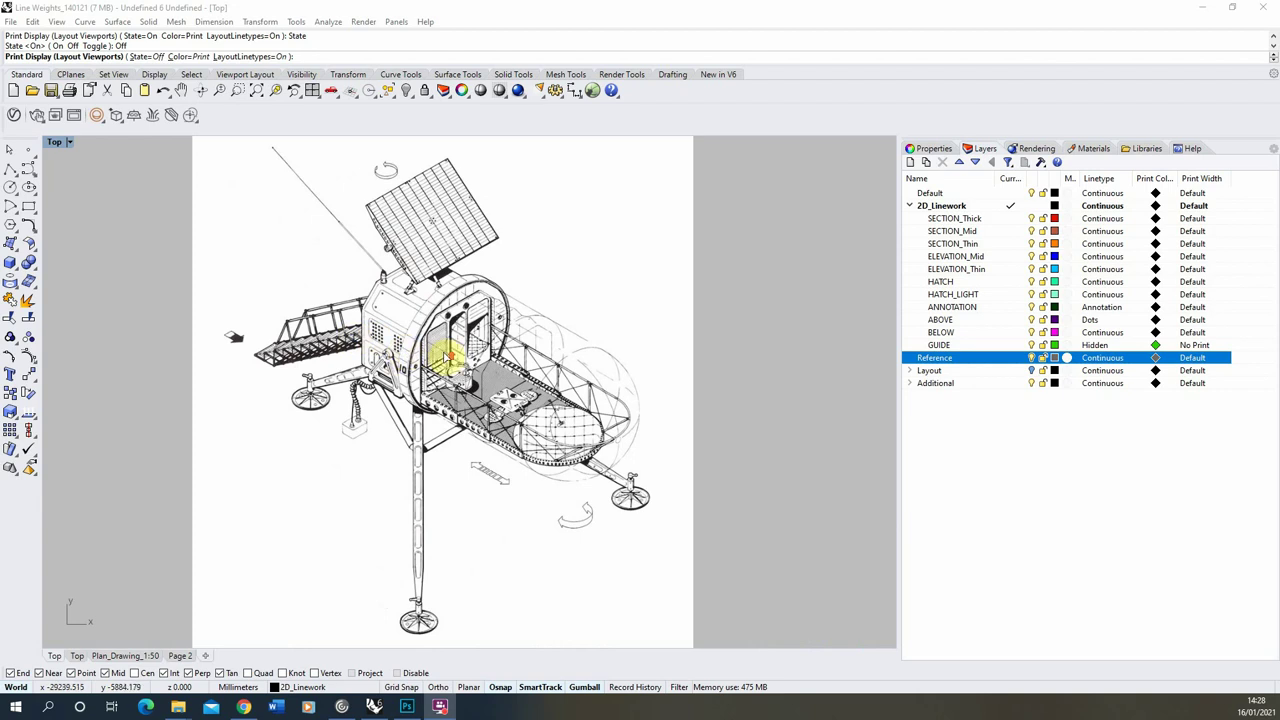
pyautogui.scroll(5, 447, 358)
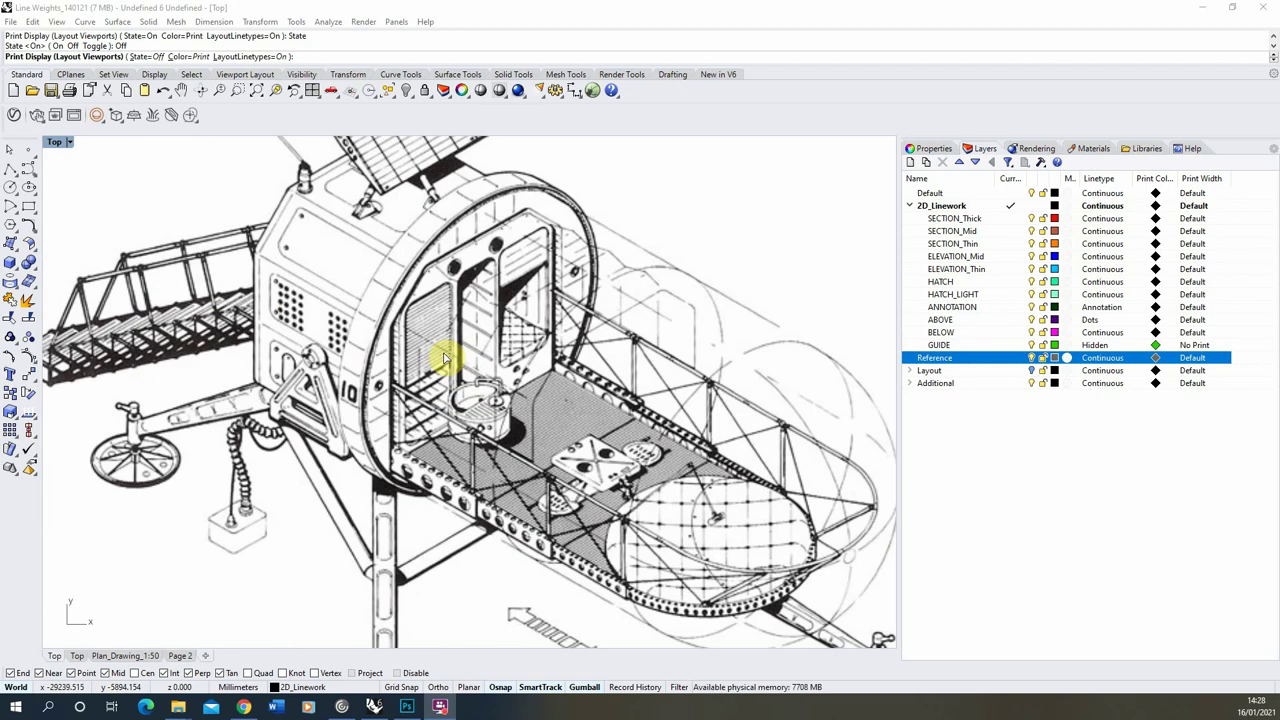
pyautogui.scroll(-2, 386, 370)
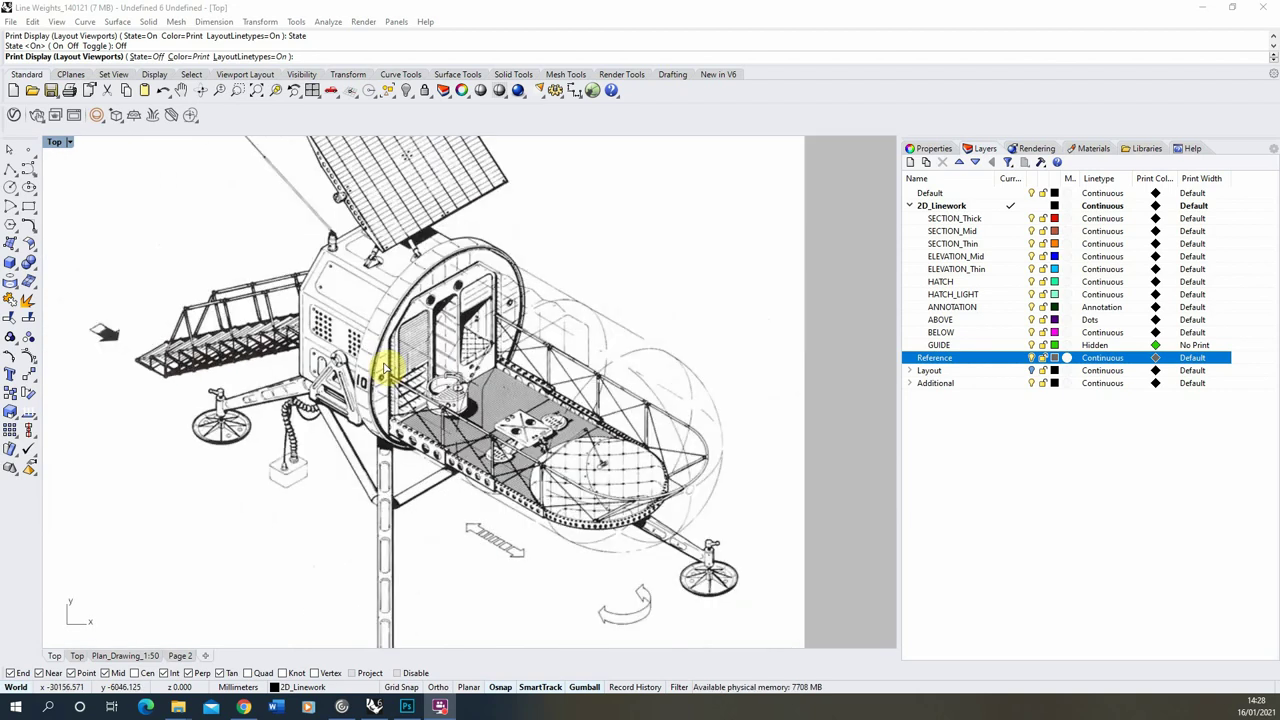
pyautogui.scroll(-1, 370, 368)
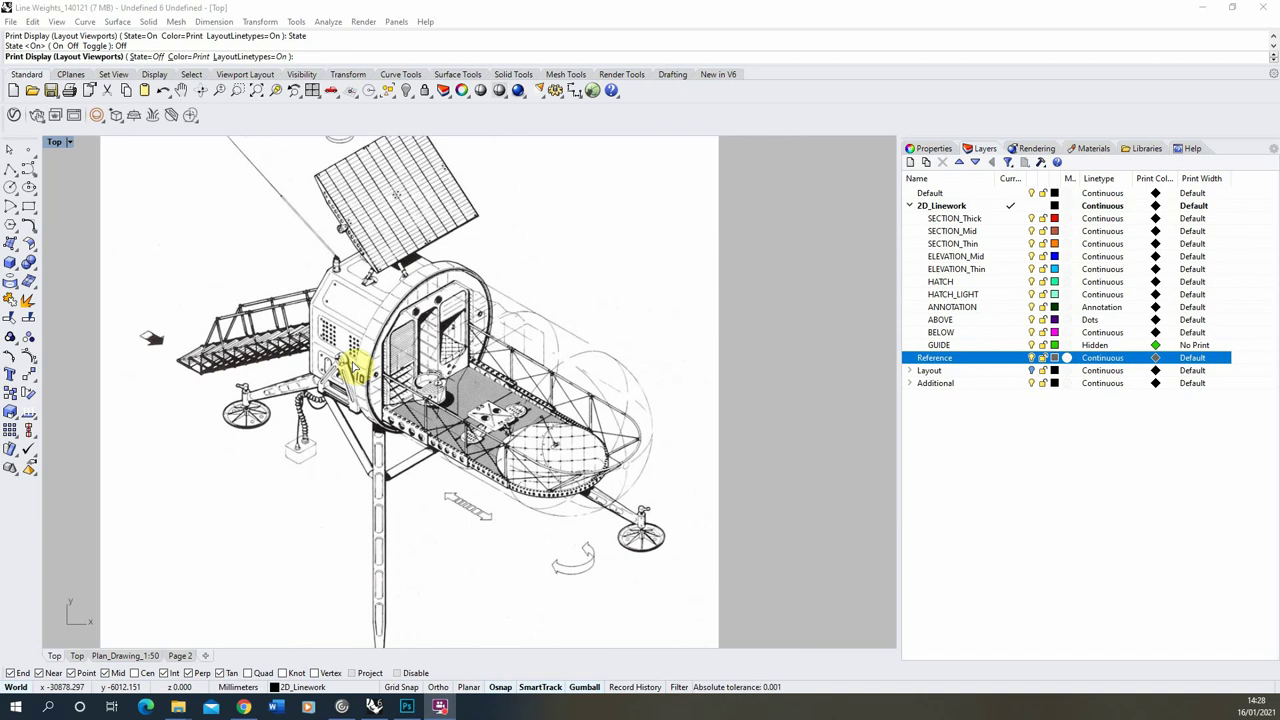
pyautogui.scroll(-1, 354, 369)
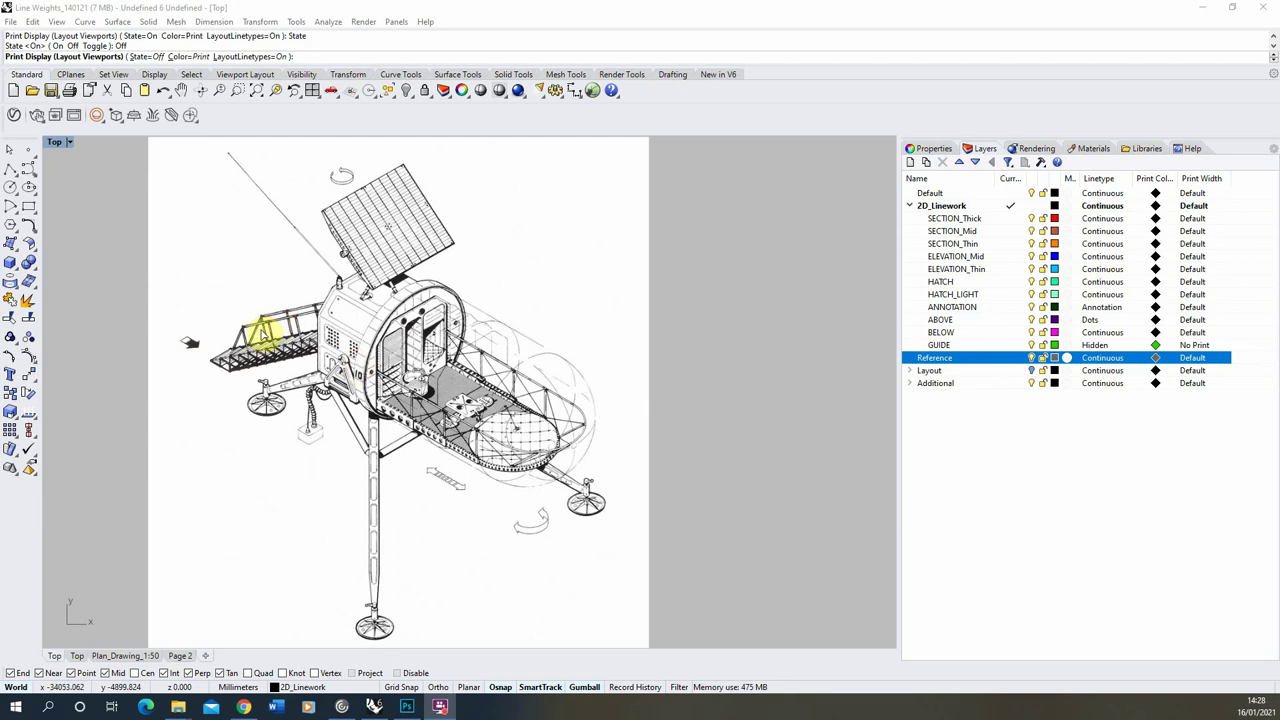
pyautogui.scroll(-4, 262, 330)
pyautogui.scroll(3, 357, 500)
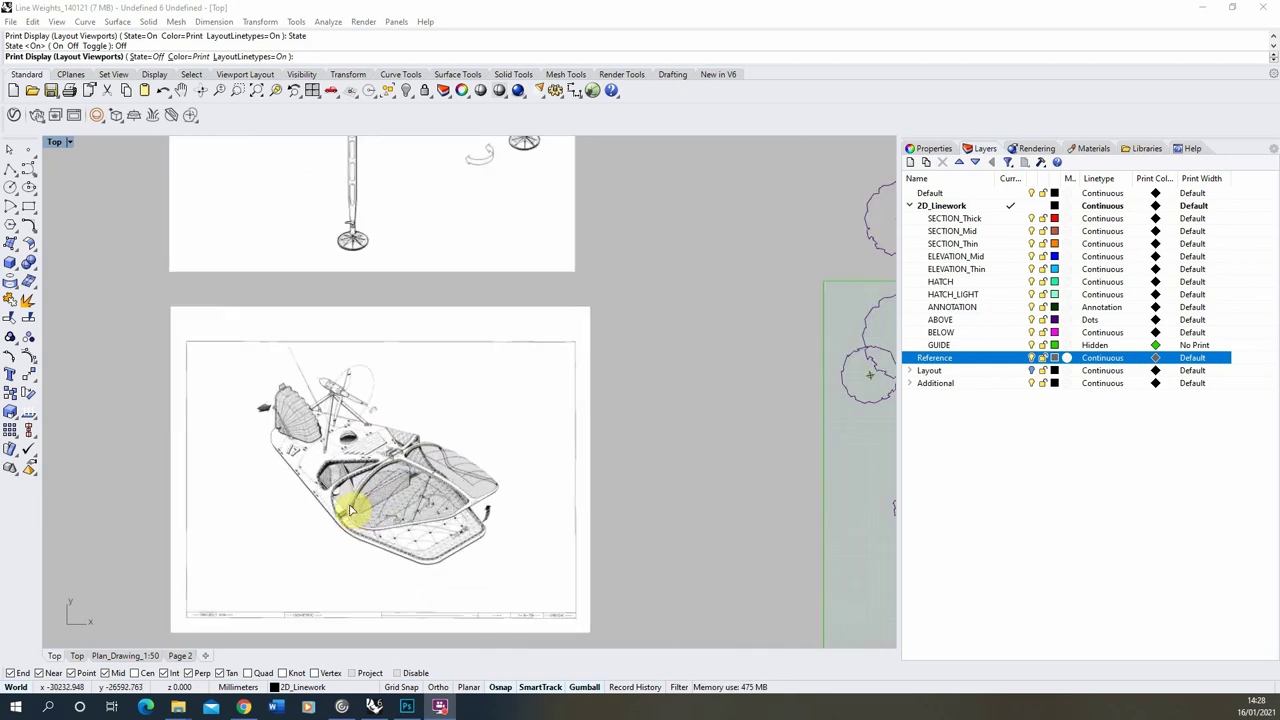
pyautogui.scroll(1, 350, 510)
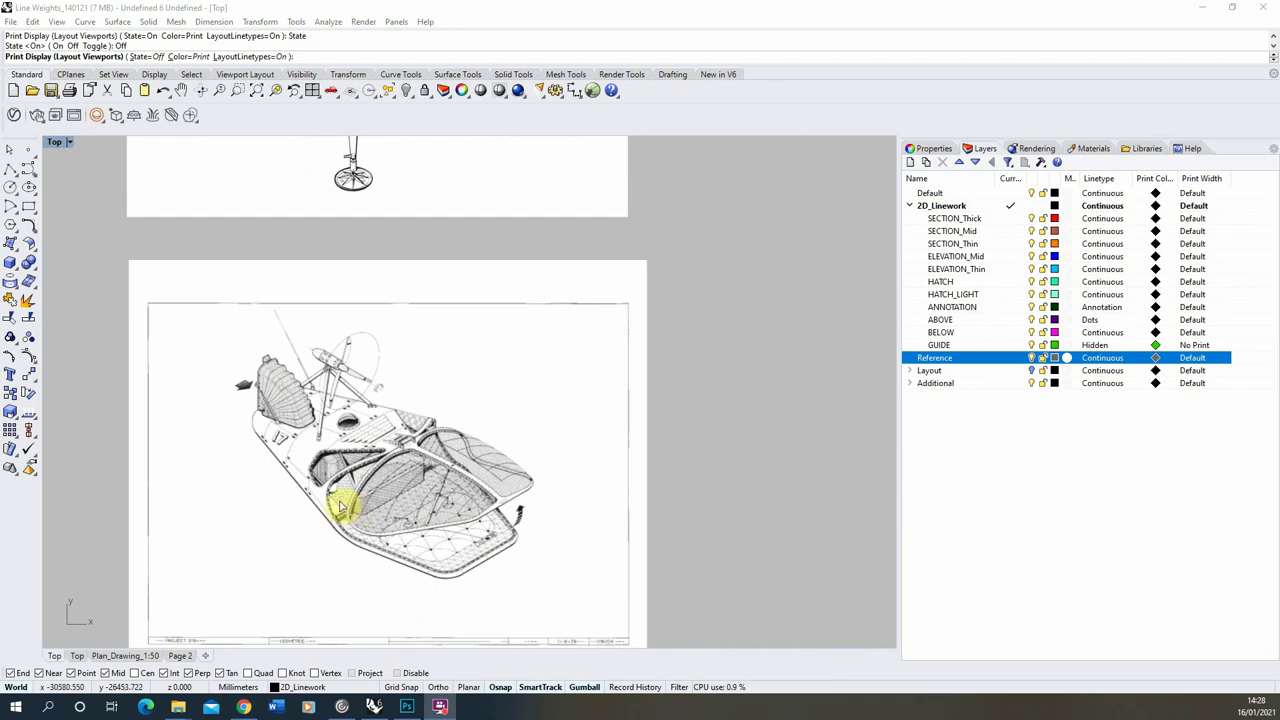
pyautogui.scroll(-3, 145, 512)
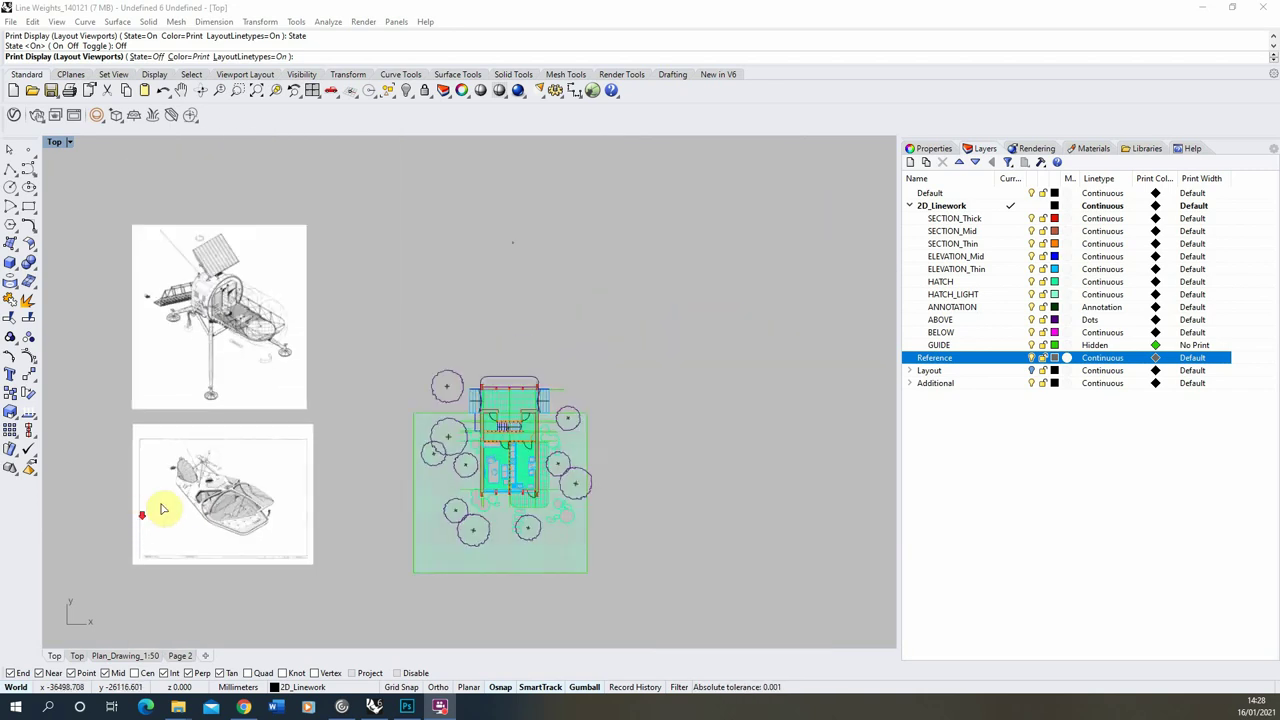
pyautogui.scroll(5, 540, 500)
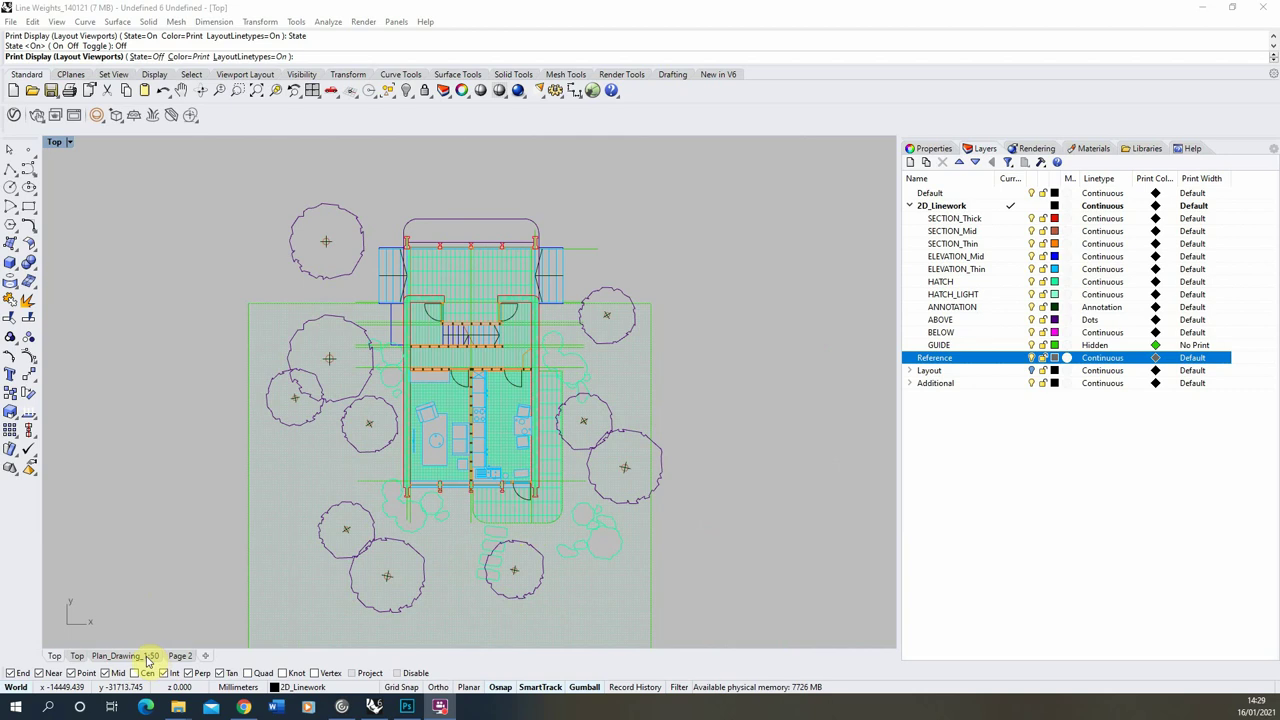
# Open the Plan_Drawing_1:50 layout and set the PrintDisplay state to On.
pyautogui.click(152, 658)
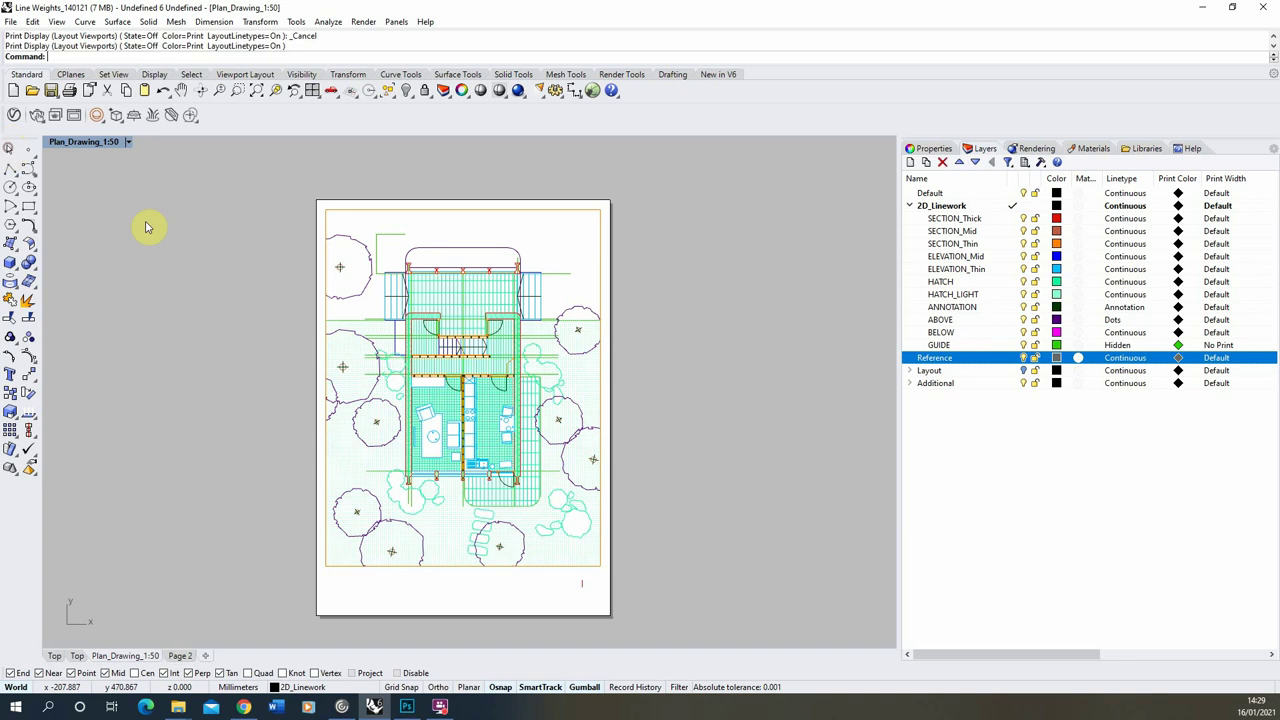
pyautogui.press('Escape')
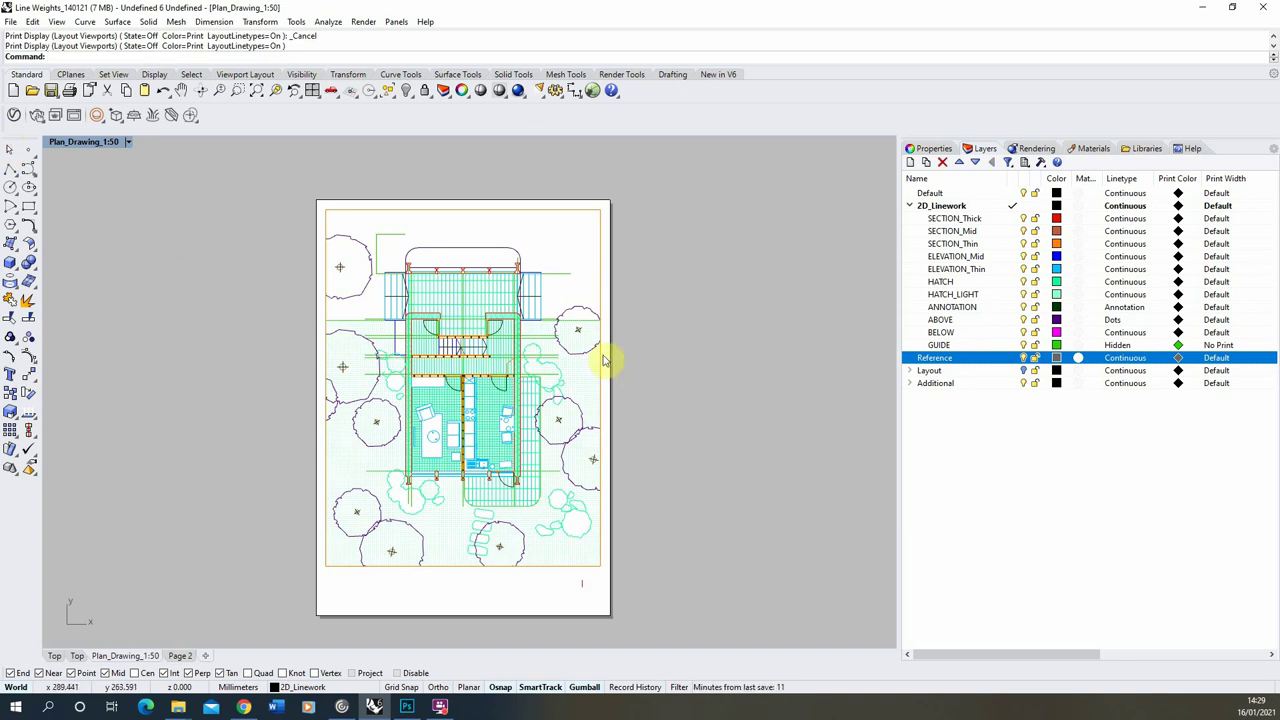
pyautogui.write('PrintDisplay')
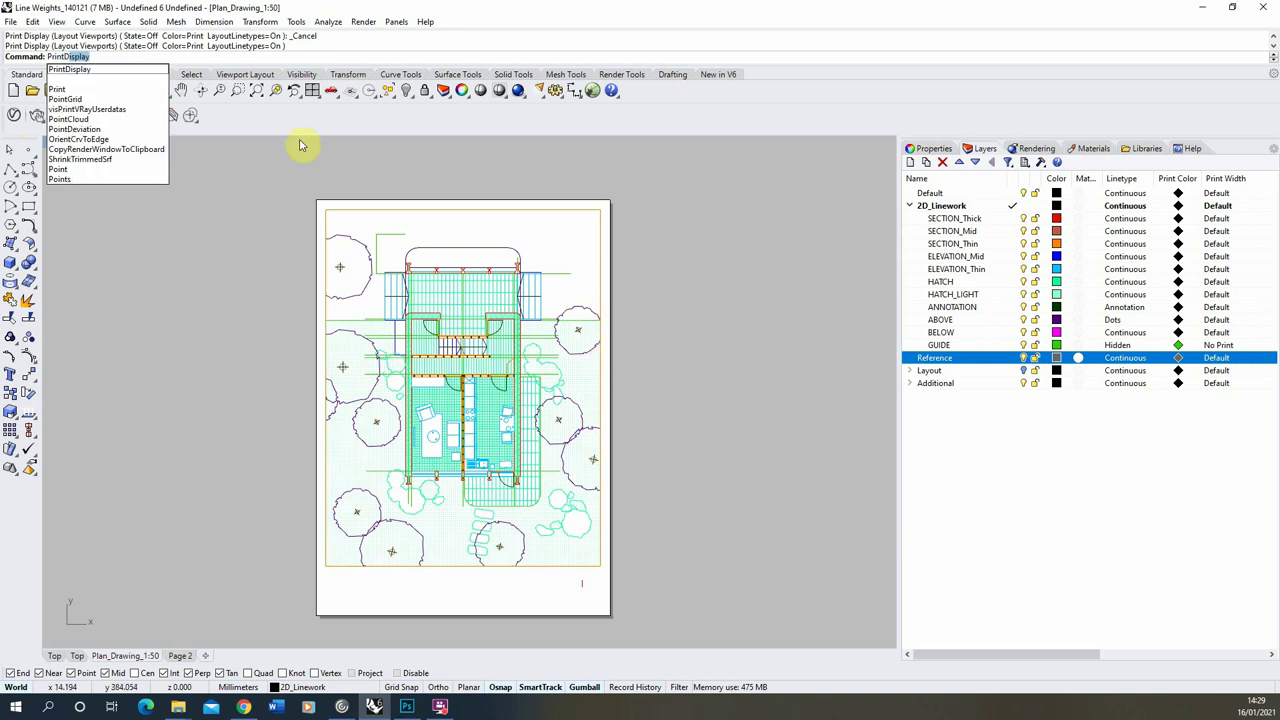
pyautogui.click(100, 70)
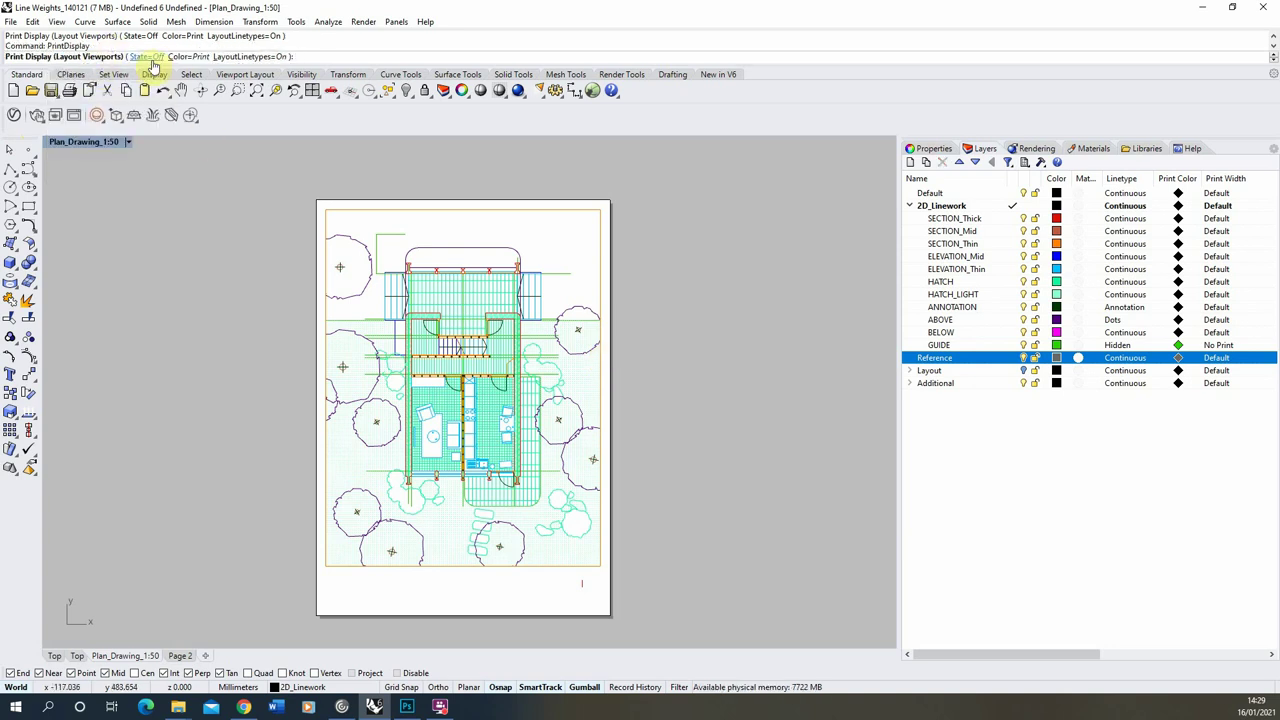
pyautogui.click(147, 57)
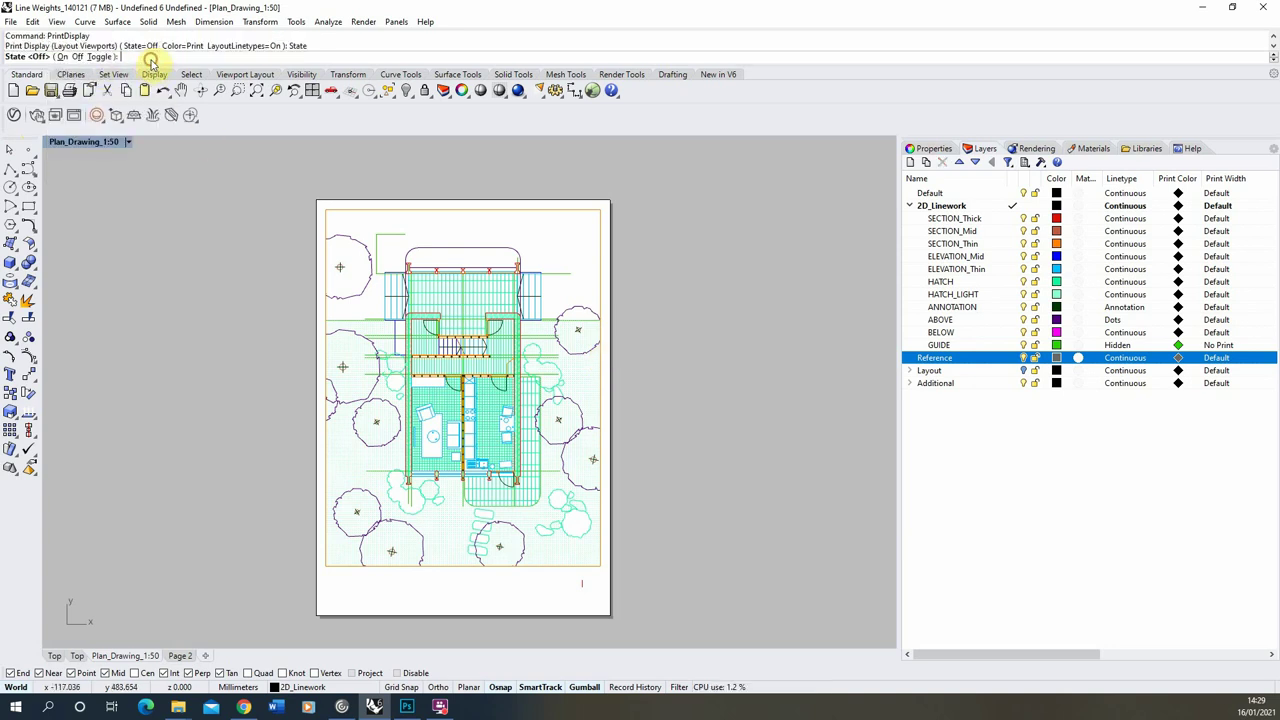
pyautogui.click(62, 58)
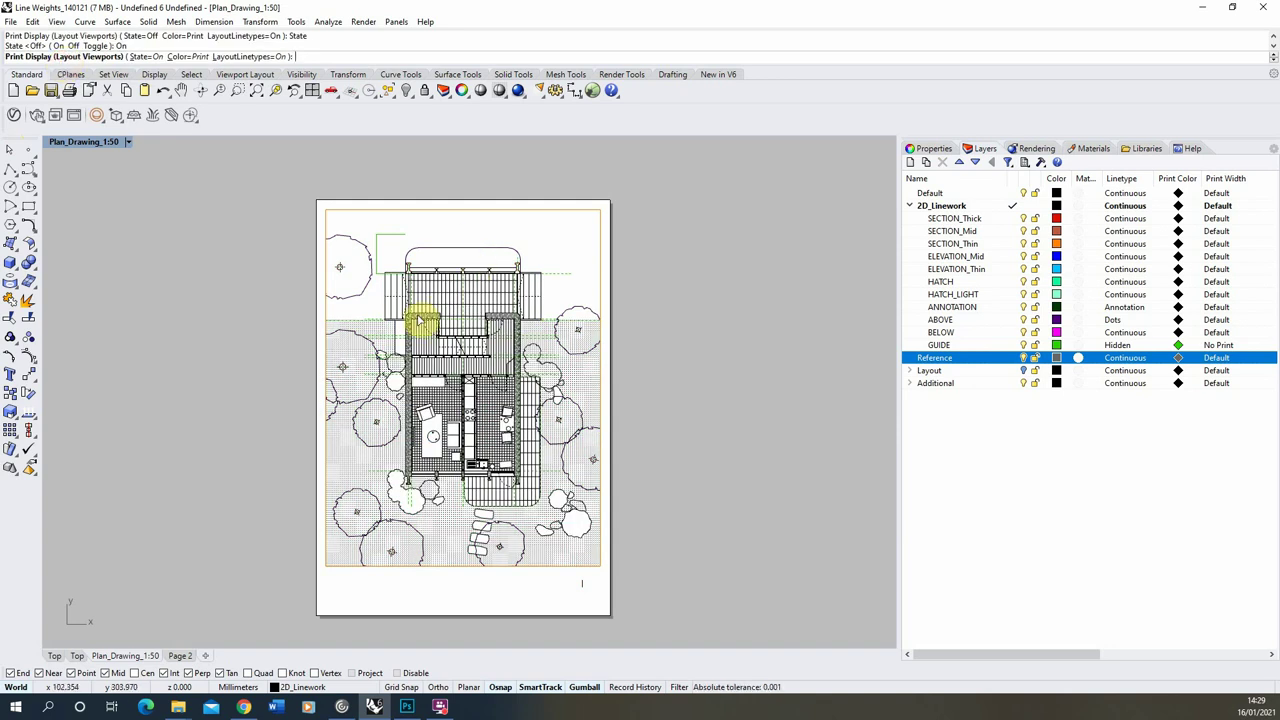
# Examine the walls, stairs and hatches of the plan layout in print display to compare their line weights.
pyautogui.scroll(2, 378, 349)
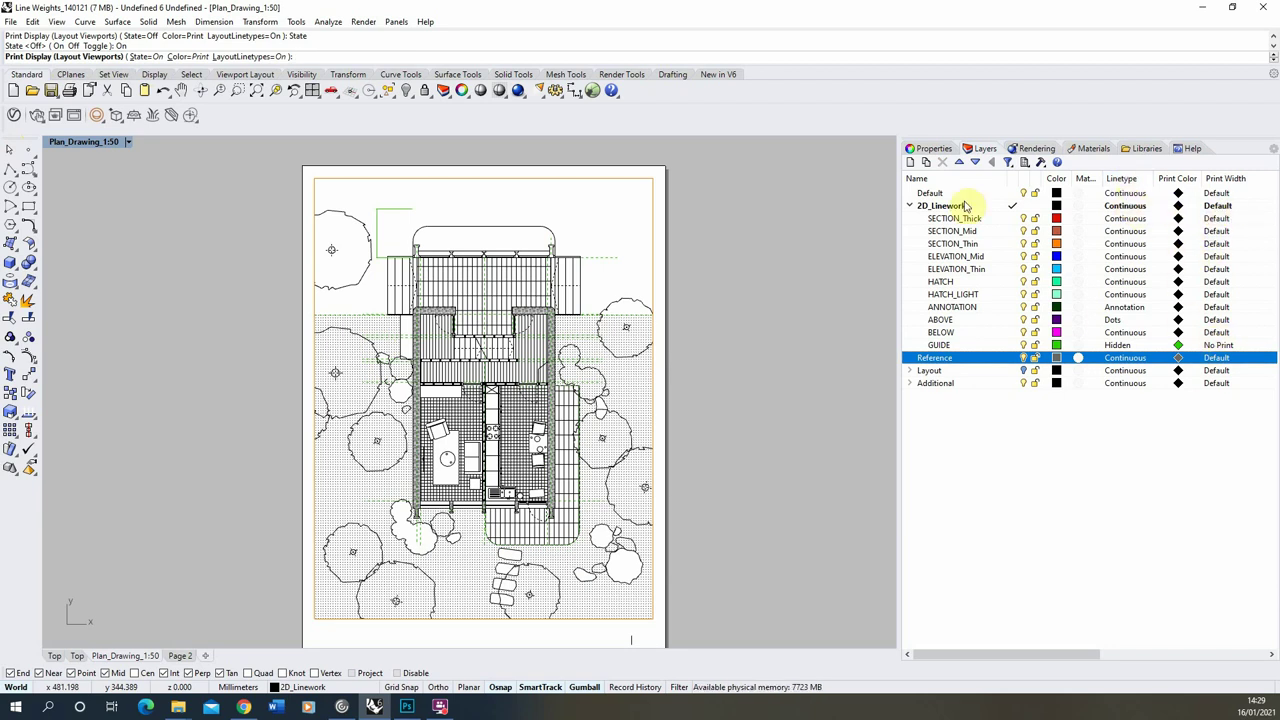
pyautogui.scroll(3, 430, 394)
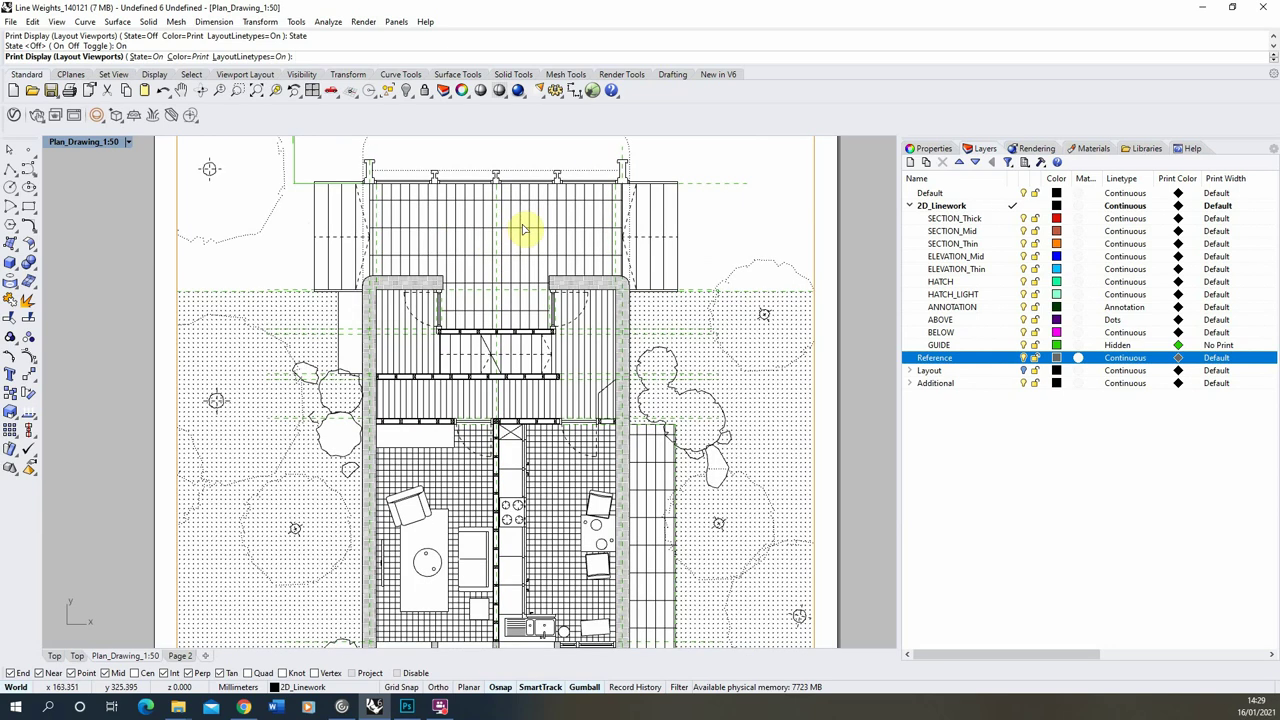
pyautogui.scroll(2, 522, 230)
pyautogui.scroll(2, 307, 387)
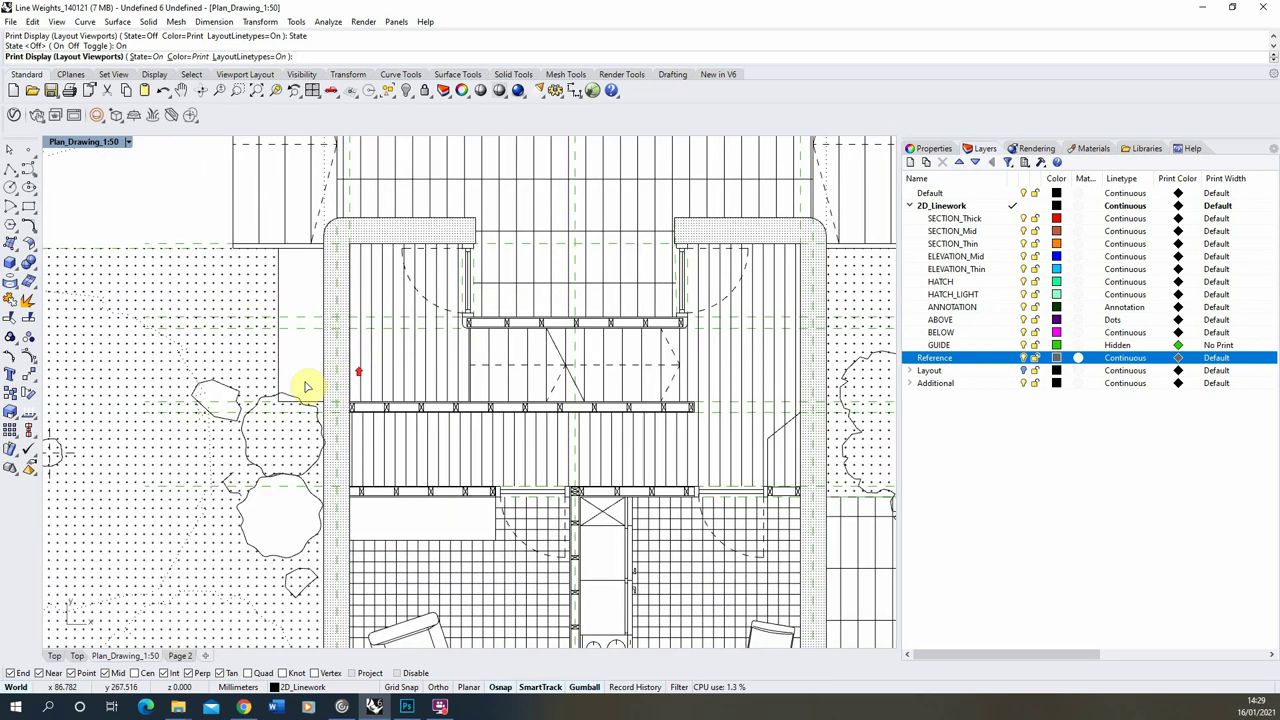
pyautogui.scroll(2, 307, 392)
pyautogui.scroll(2, 427, 407)
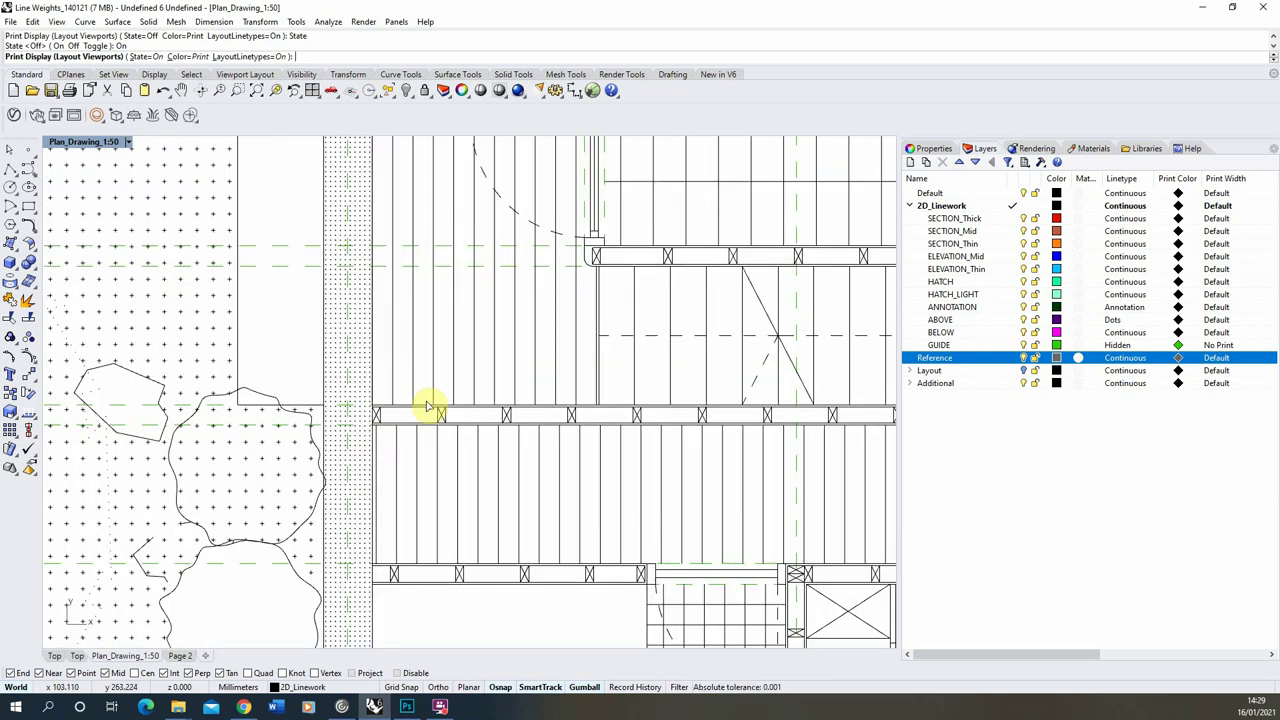
pyautogui.scroll(-2, 297, 382)
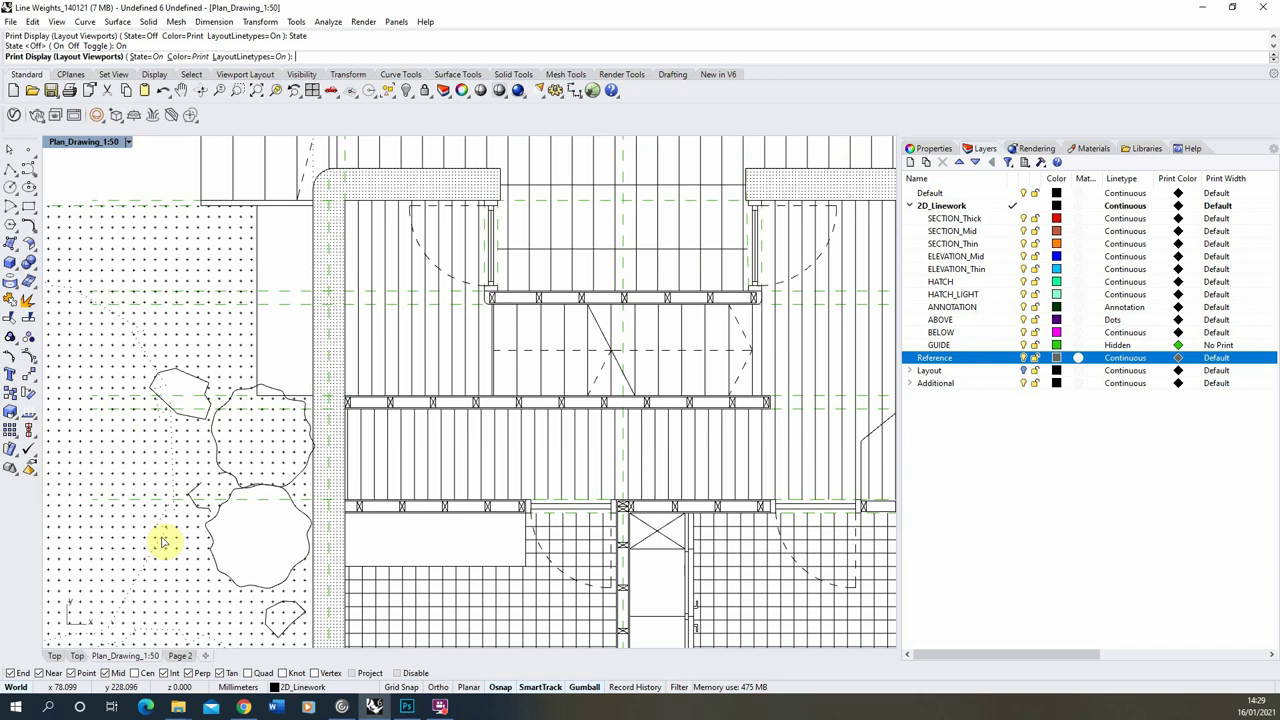
# In the Top model view, hide the Reference layer and all 2D_Linework sublayers except SECTION_Thick.
pyautogui.click(54, 655)
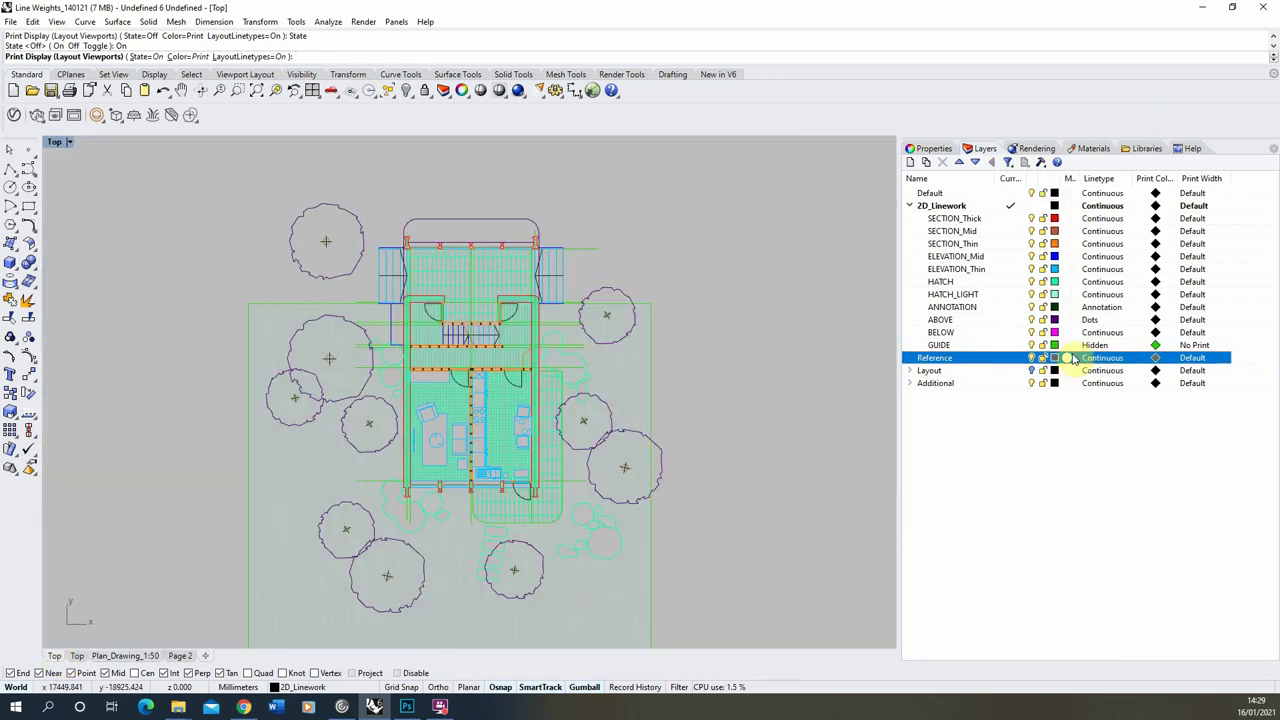
pyautogui.click(986, 345)
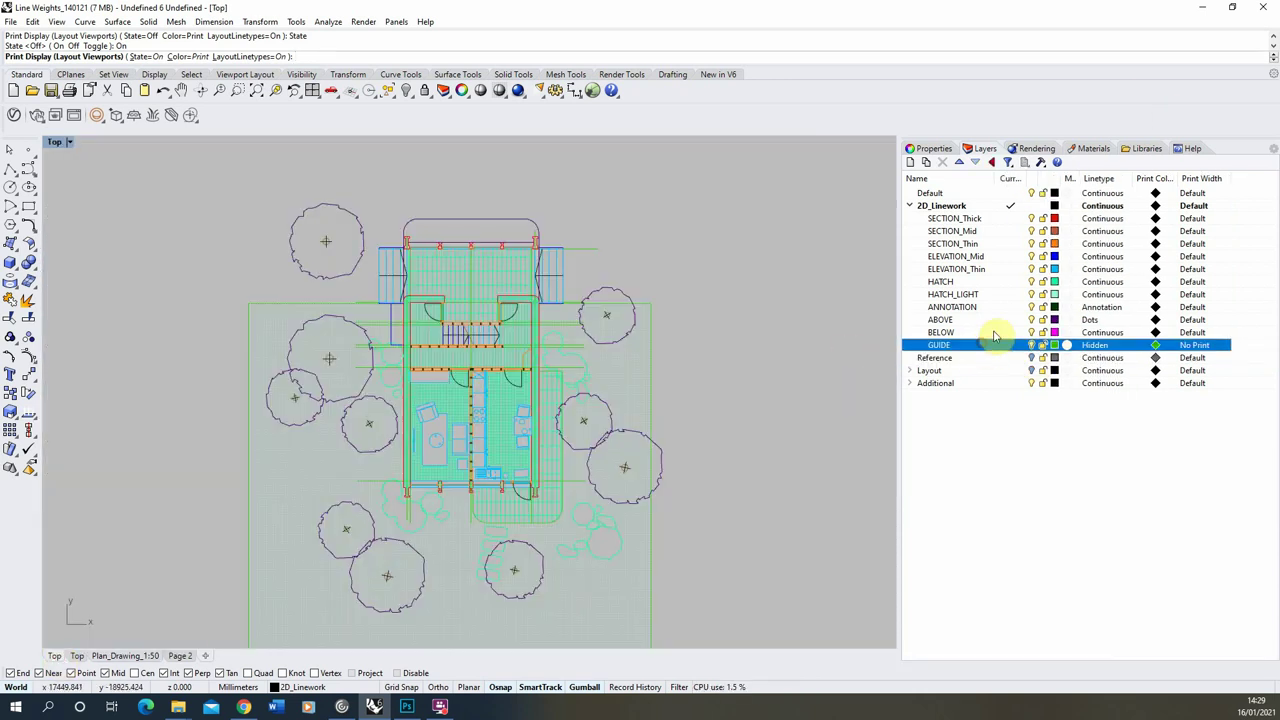
pyautogui.keyDown('shift'); pyautogui.click(995, 222); pyautogui.keyUp('shift')
pyautogui.click(1031, 218)
pyautogui.click(988, 219)
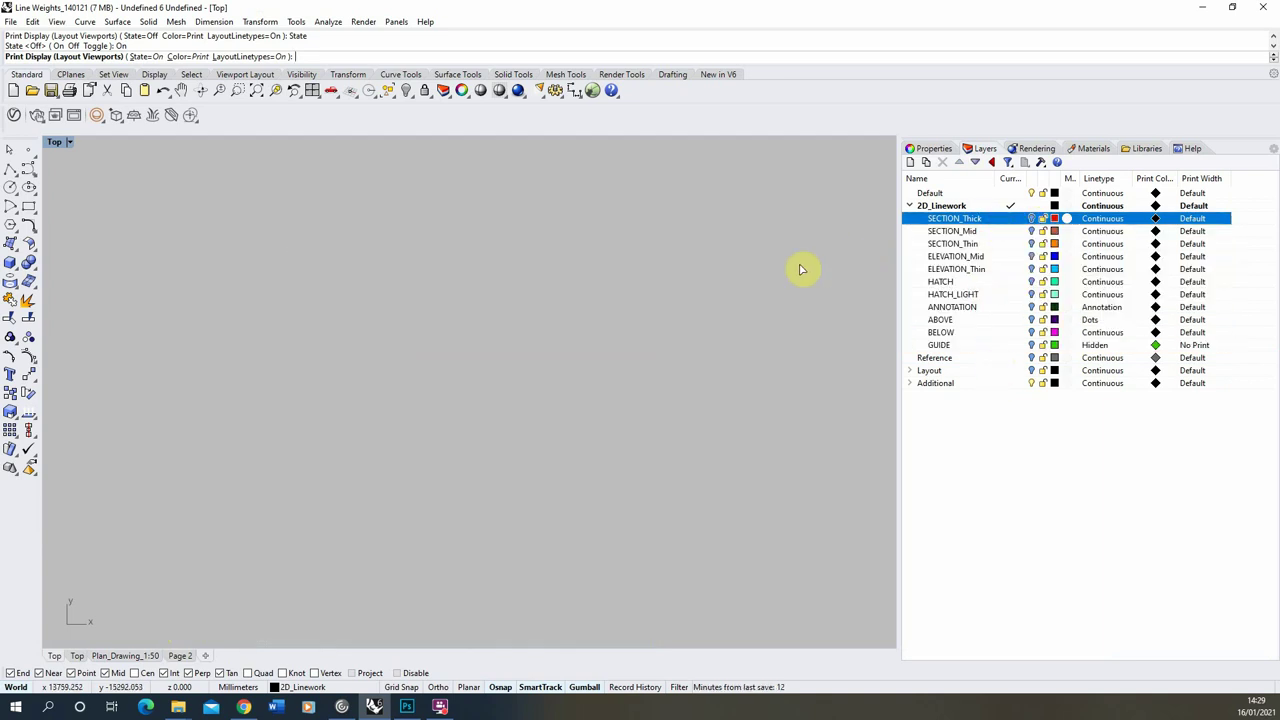
pyautogui.click(1031, 218)
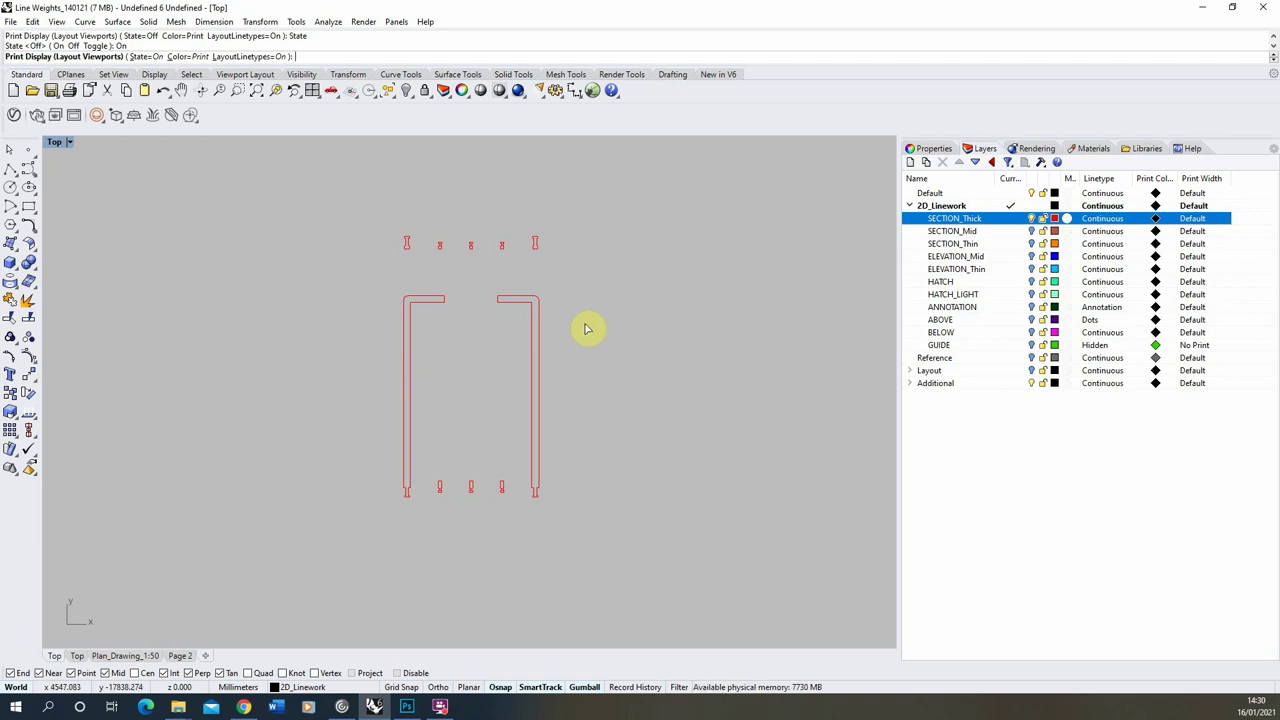
# Set the print width of the SECTION_Thick layer to 0.7 mm.
pyautogui.scroll(1, 480, 279)
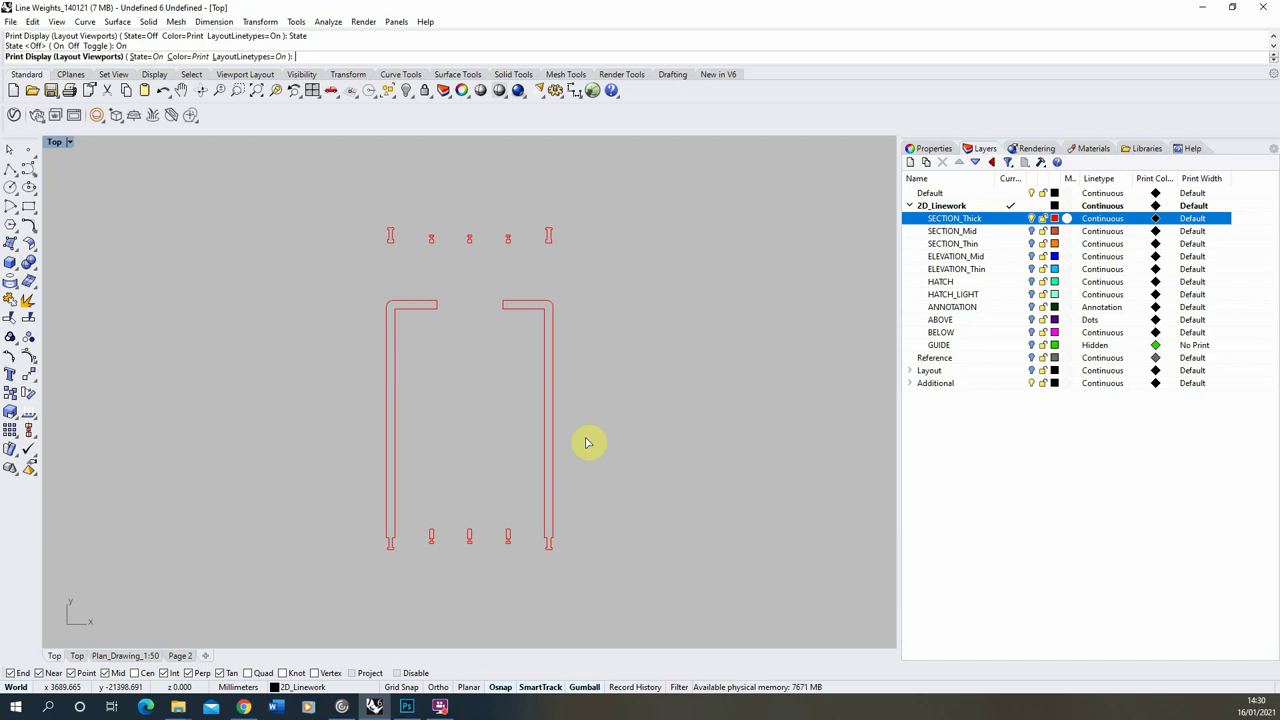
pyautogui.click(1192, 218)
pyautogui.moveTo(855, 320)
pyautogui.mouseDown()
pyautogui.moveTo(860, 308)
pyautogui.moveTo(866, 336)
pyautogui.mouseUp()
pyautogui.click(755, 368)
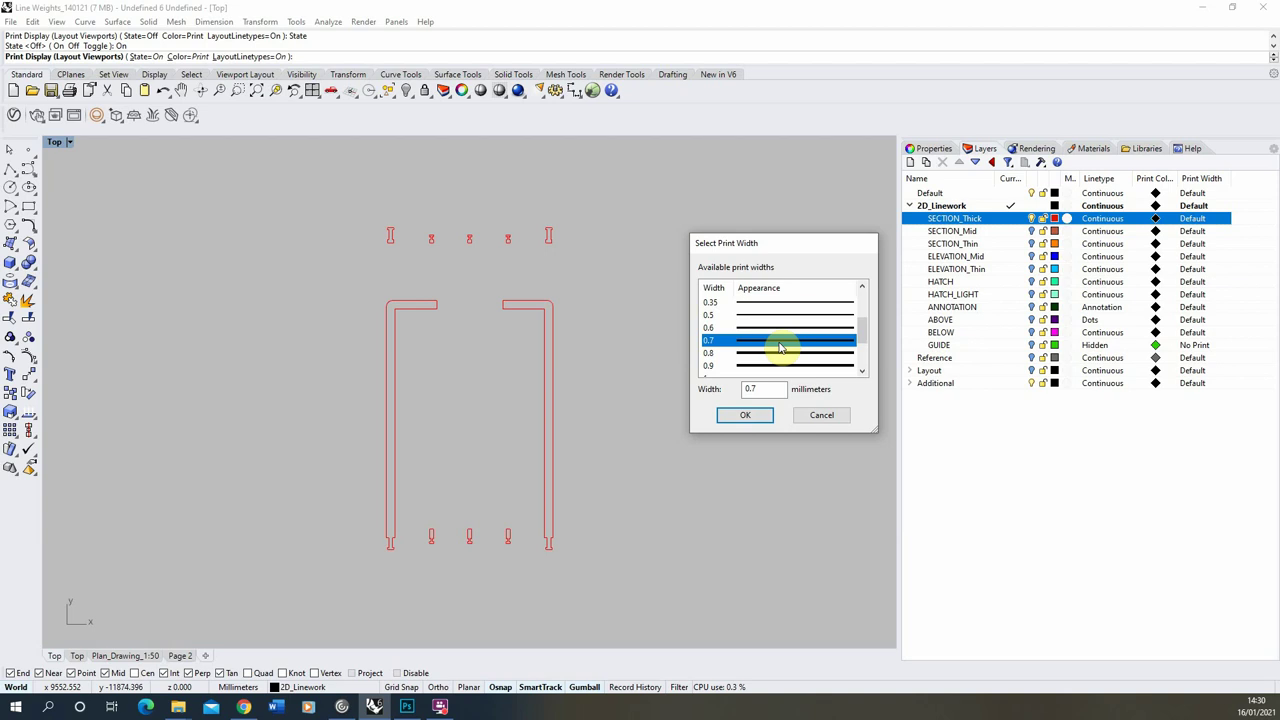
pyautogui.click(740, 415)
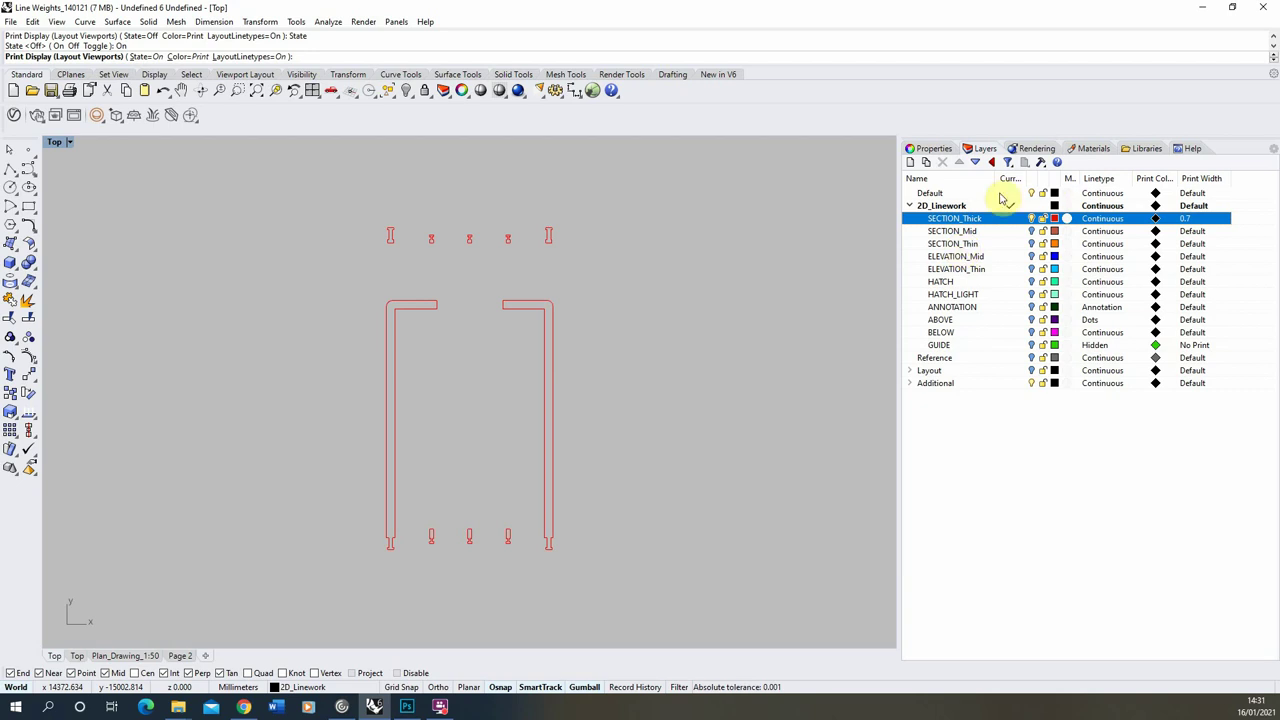
# Turn on the SECTION_Mid and SECTION_Thin layers and inspect the linework of the internal stud walls.
pyautogui.click(1033, 233)
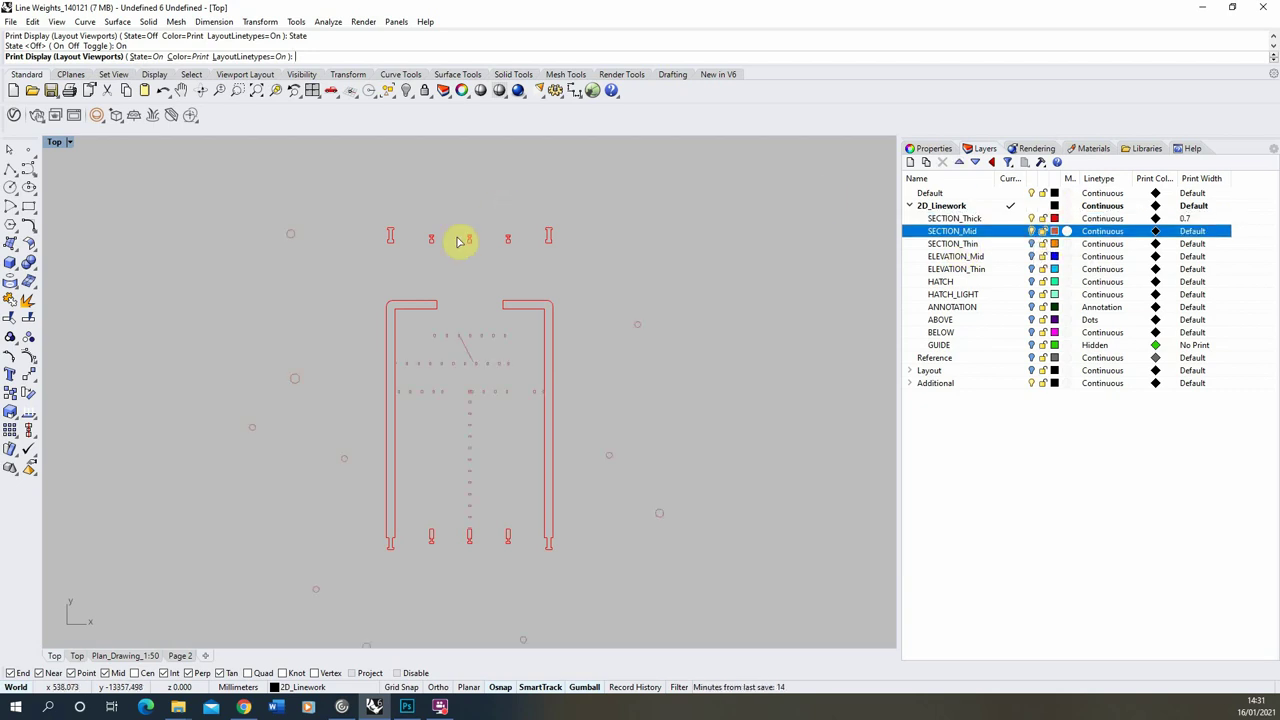
pyautogui.scroll(2, 449, 423)
pyautogui.scroll(2, 449, 423)
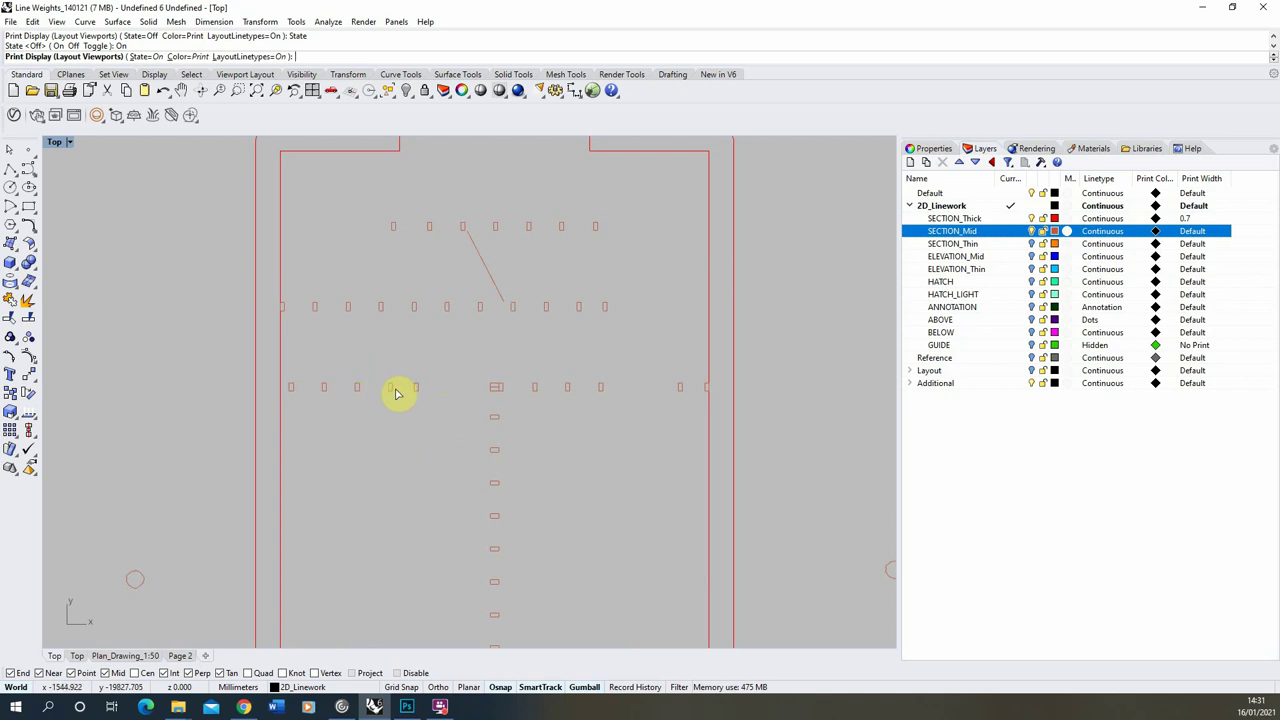
pyautogui.click(1032, 245)
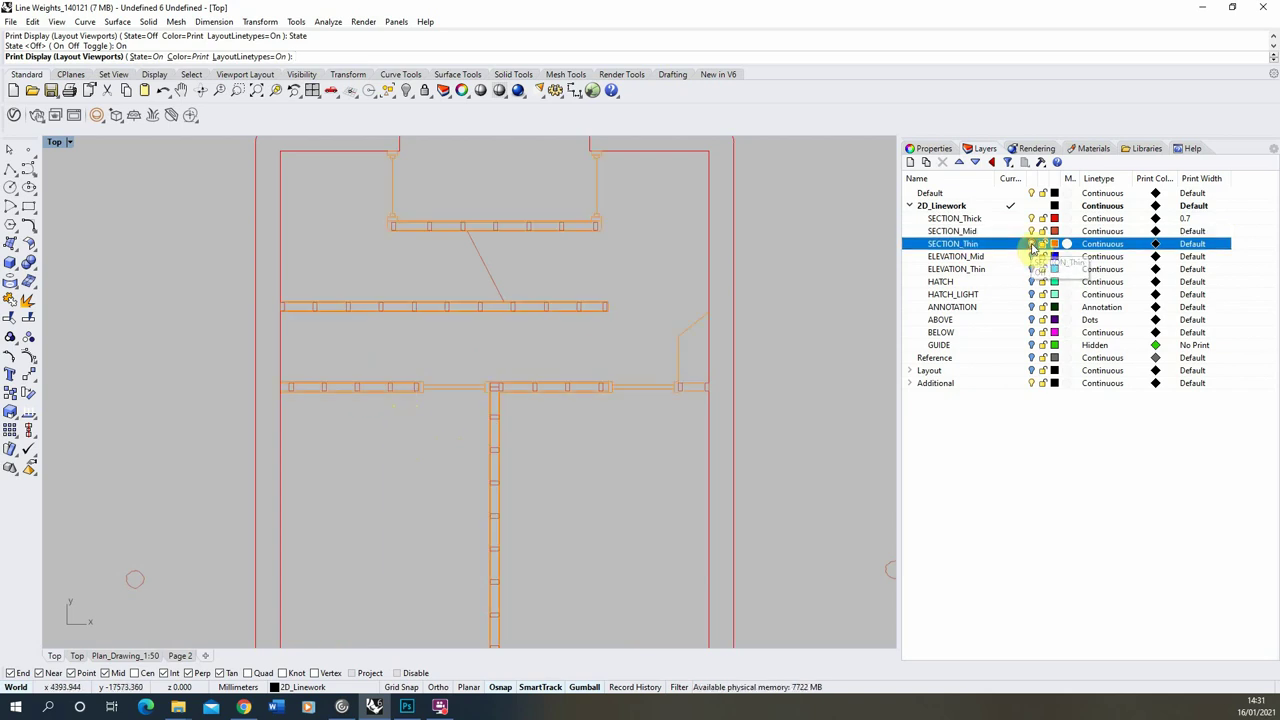
pyautogui.scroll(2, 360, 385)
pyautogui.scroll(2, 205, 383)
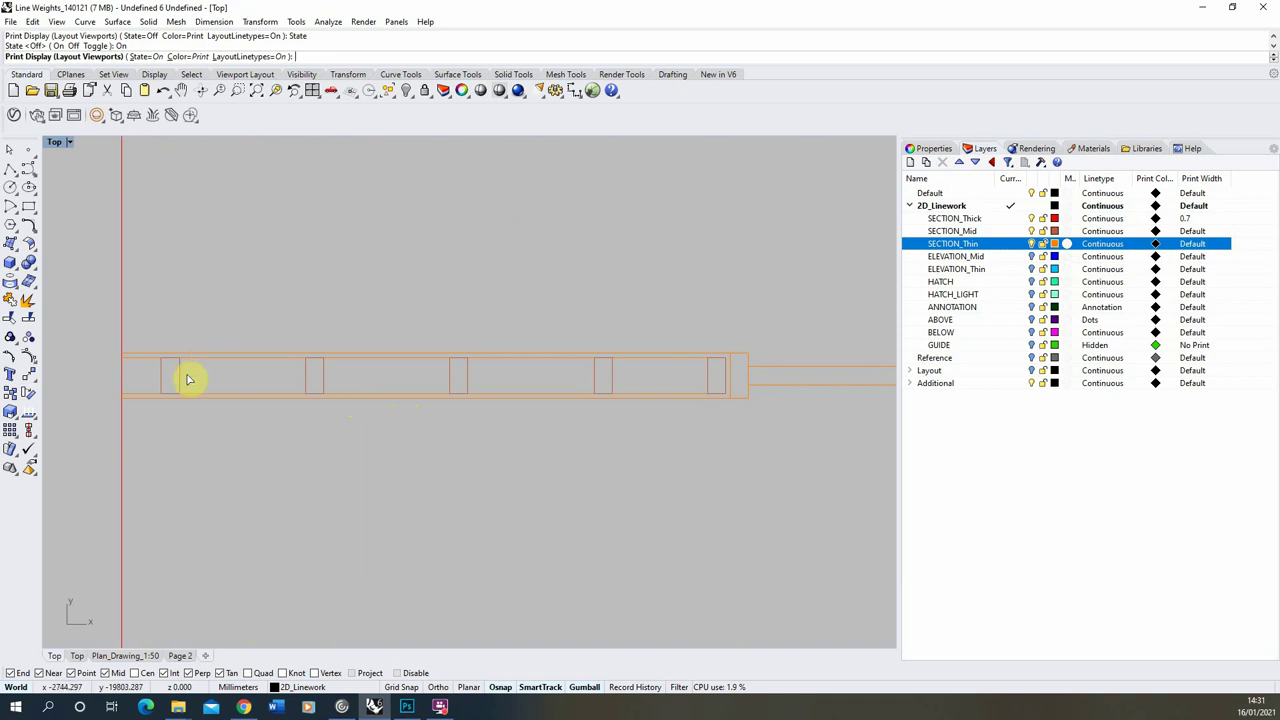
pyautogui.scroll(-3, 249, 386)
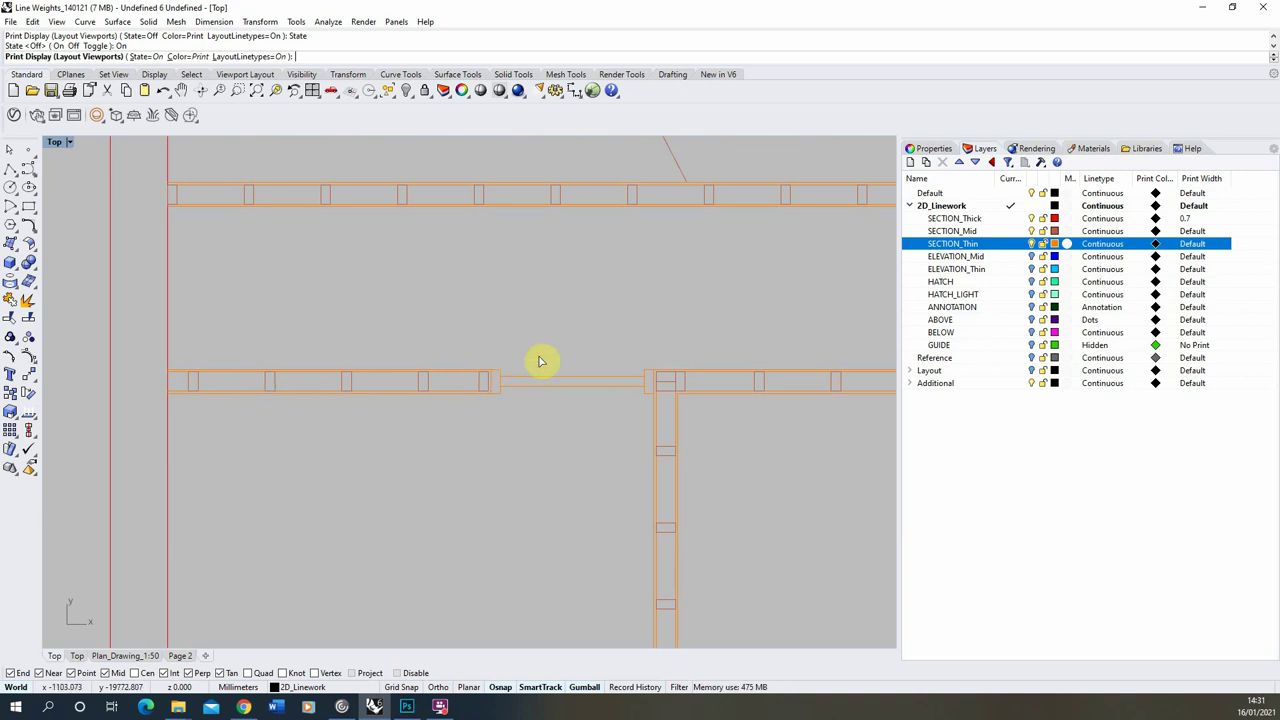
# Examine the studs and lining boards of the internal walls against the thick outer walls in the Top view.
pyautogui.scroll(-4, 251, 368)
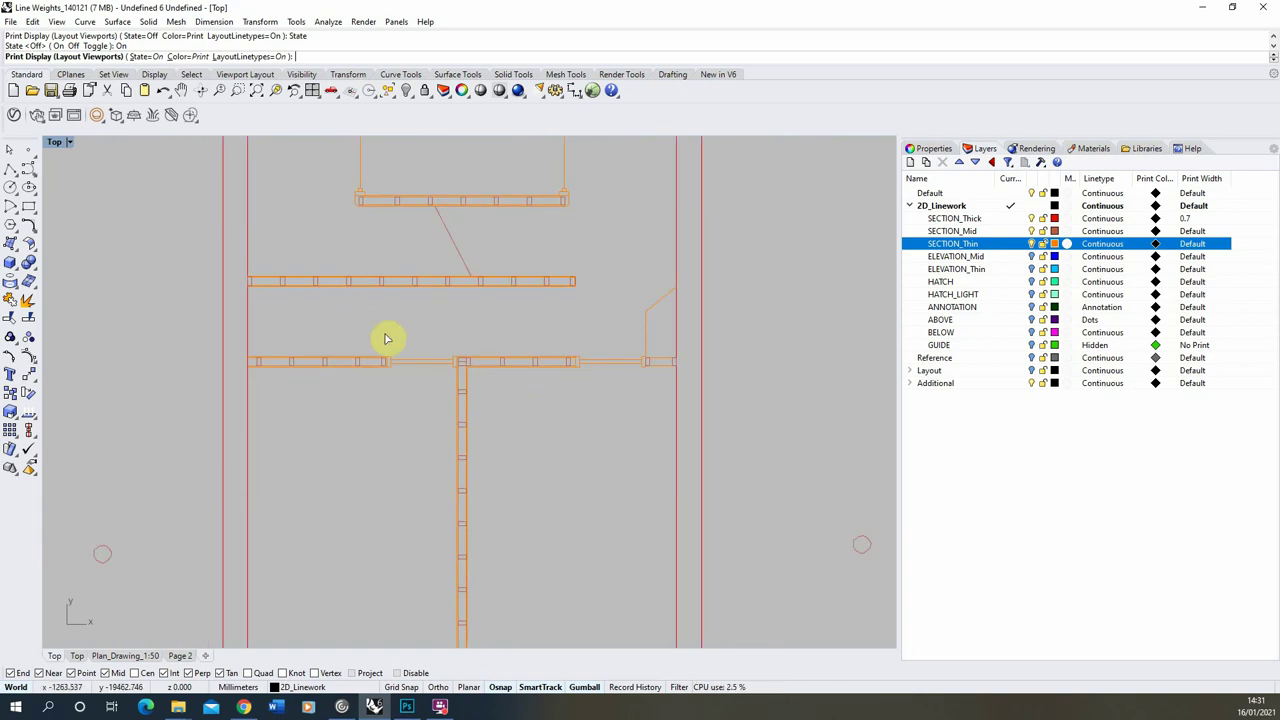
pyautogui.scroll(-1, 344, 313)
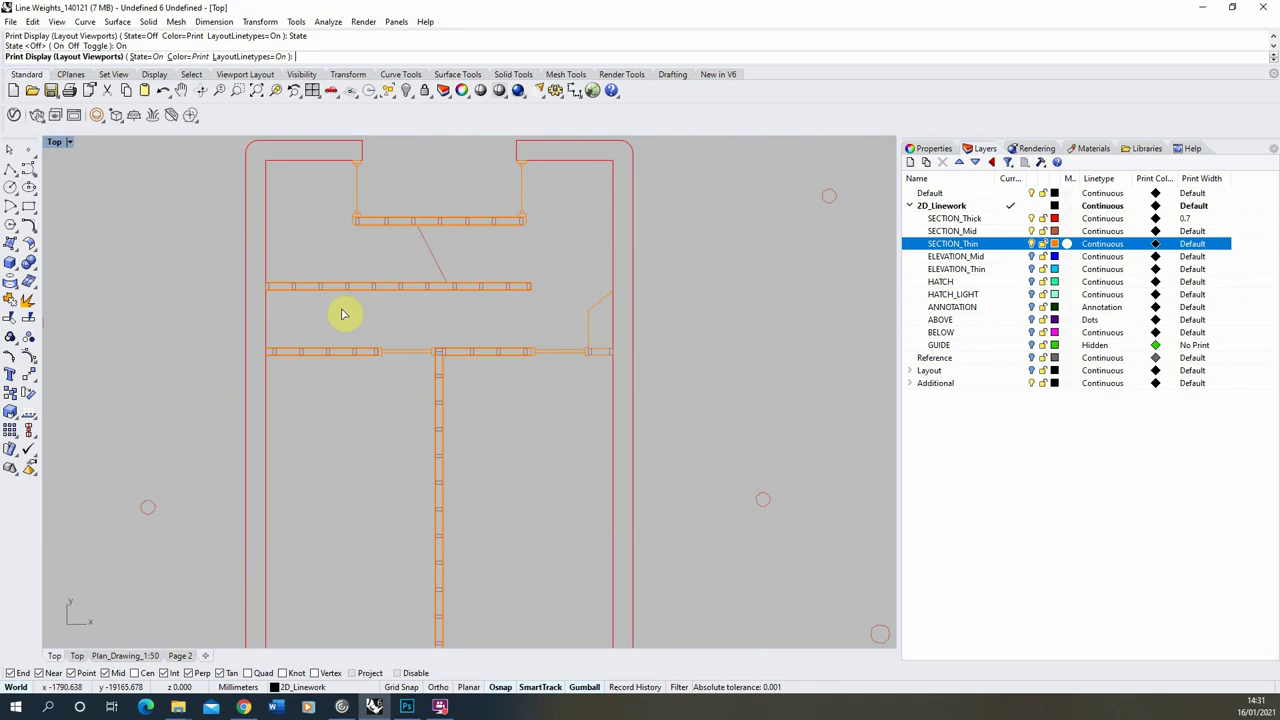
pyautogui.scroll(5, 342, 315)
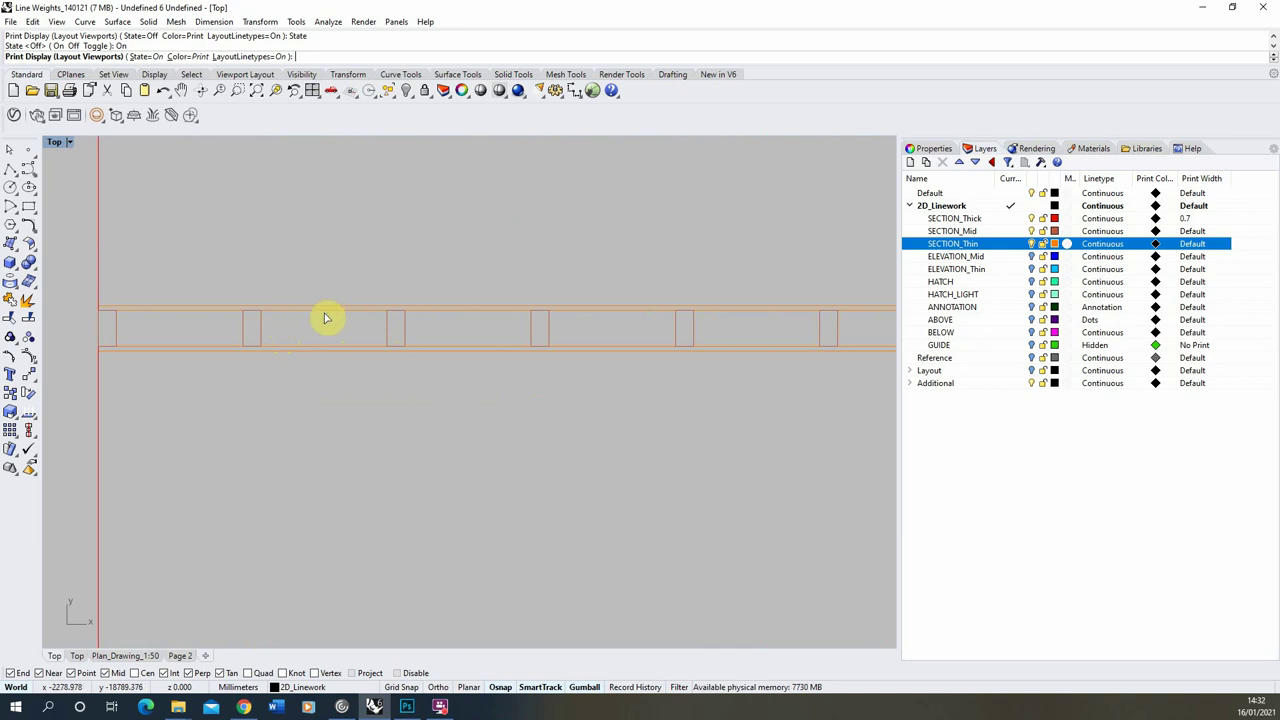
pyautogui.scroll(-3, 245, 270)
pyautogui.scroll(-4, 245, 270)
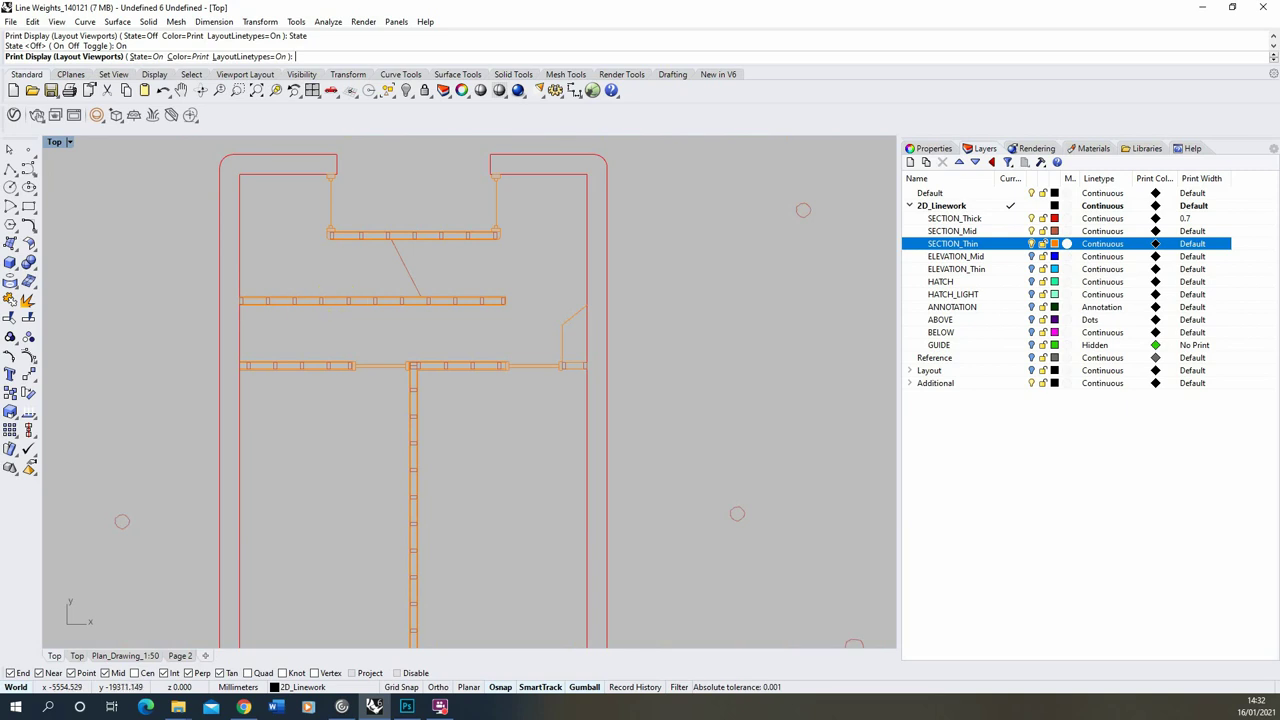
pyautogui.hotkey('alt', 'Tab')
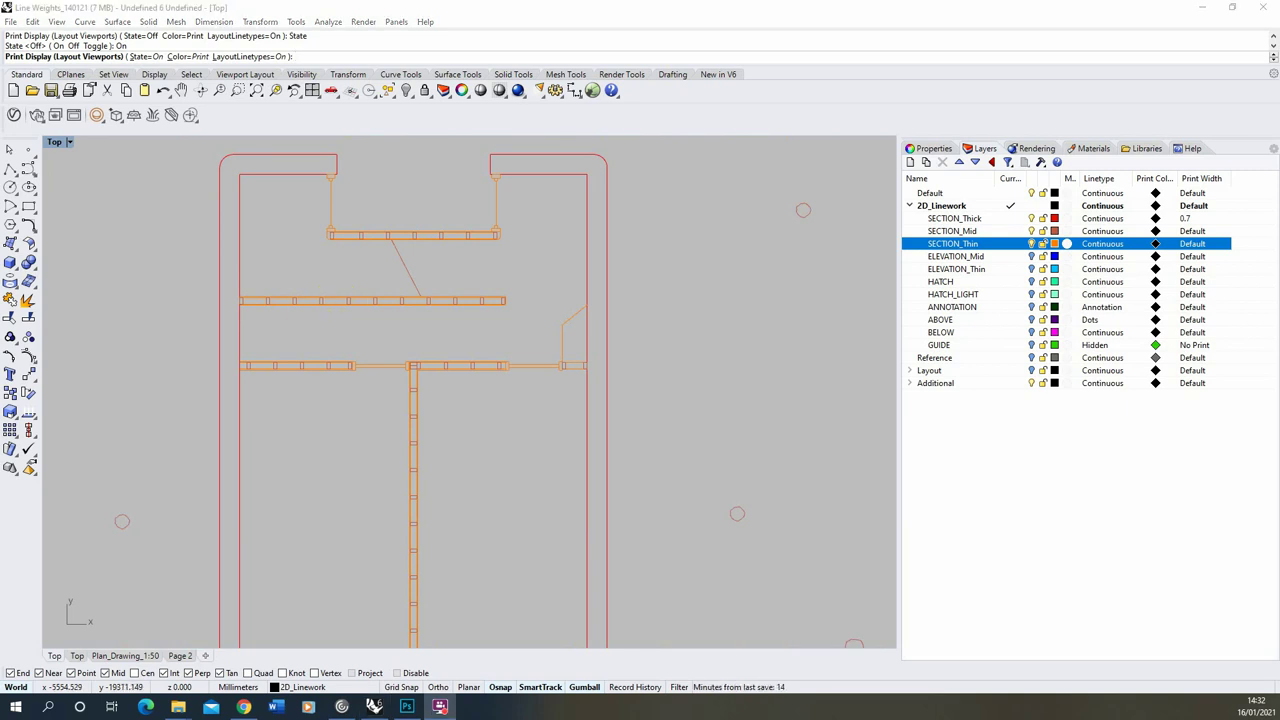
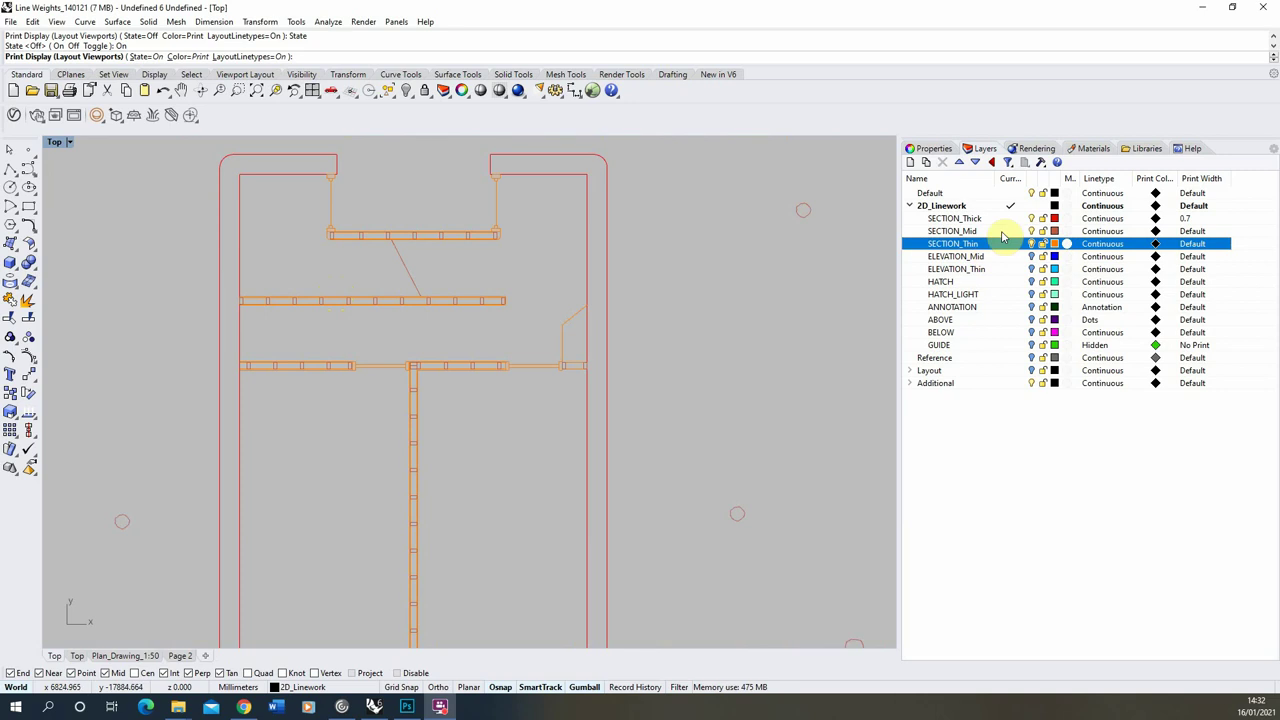
# Set the print width of the SECTION_Mid layer to 0.35 mm.
pyautogui.click(982, 231)
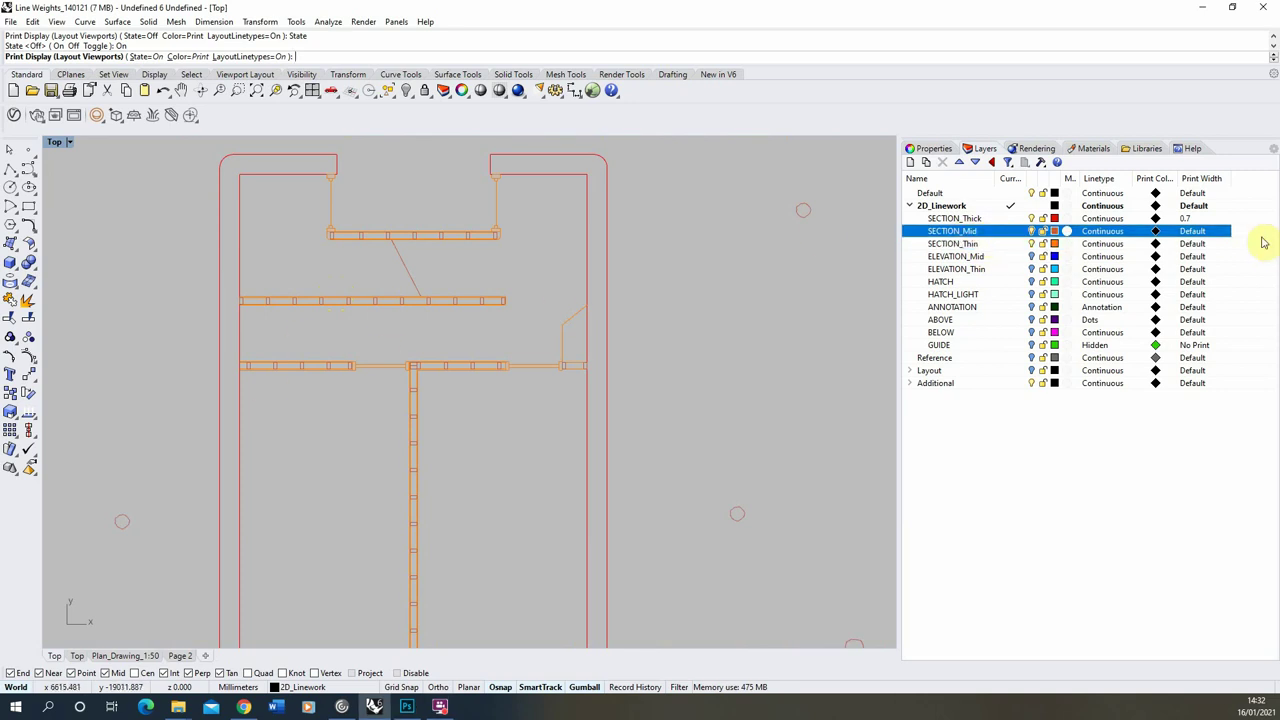
pyautogui.click(1192, 231)
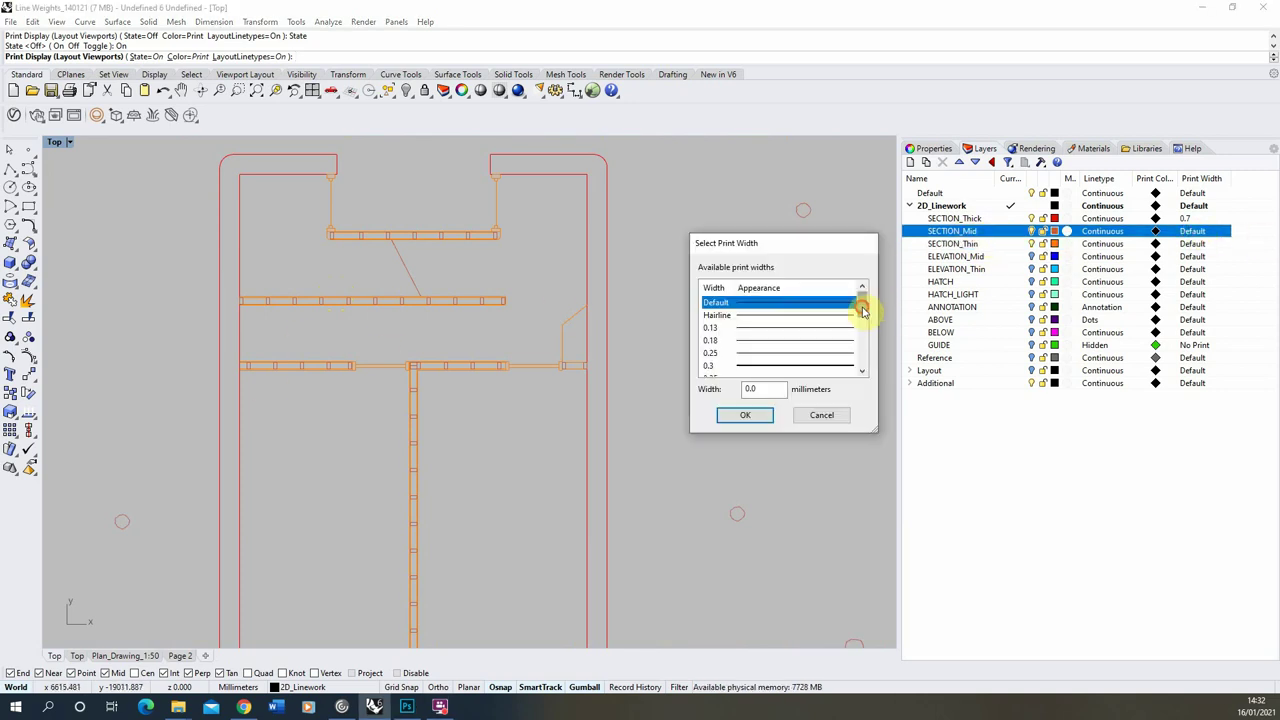
pyautogui.moveTo(863, 312); pyautogui.dragTo(862, 317)
pyautogui.click(757, 354)
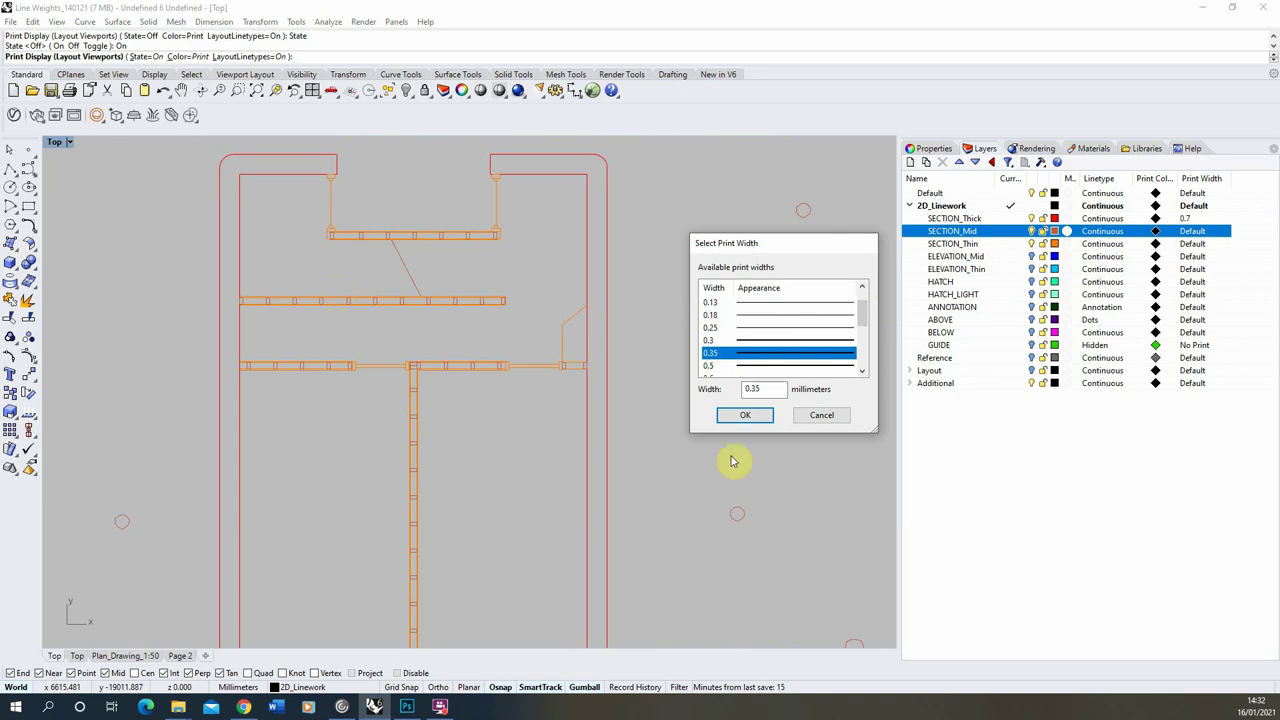
pyautogui.click(744, 416)
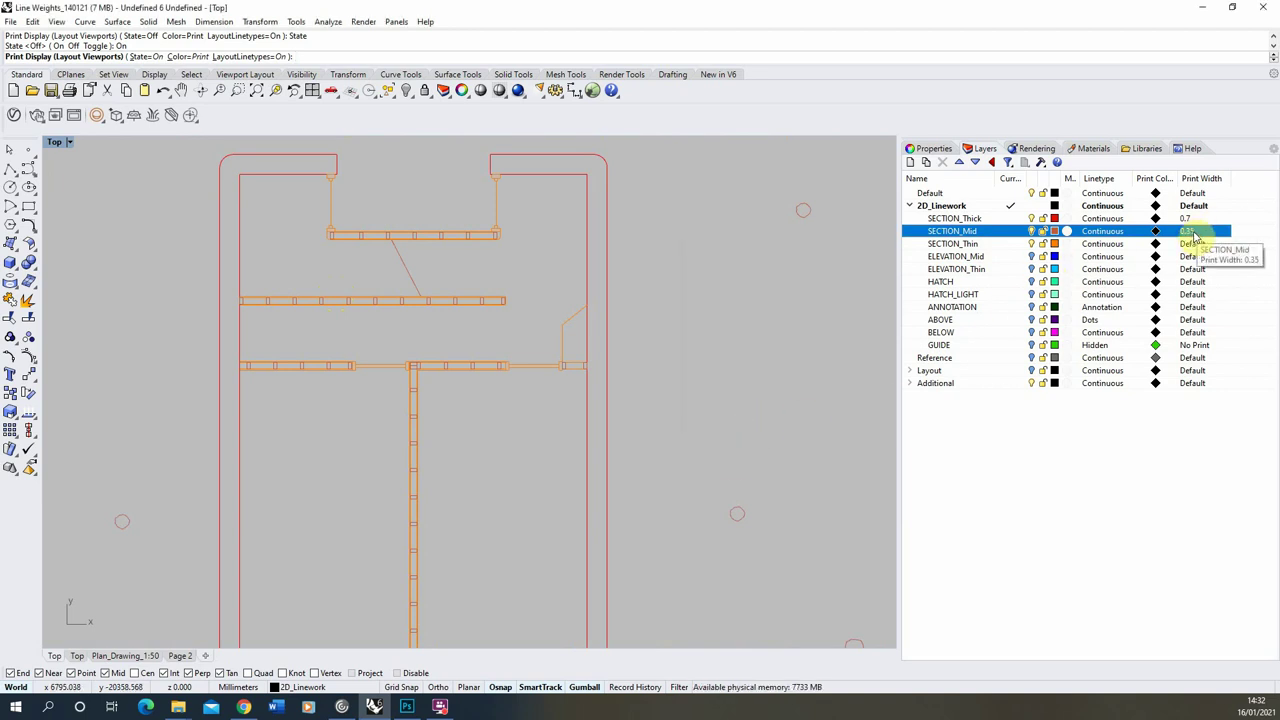
pyautogui.click(1193, 234)
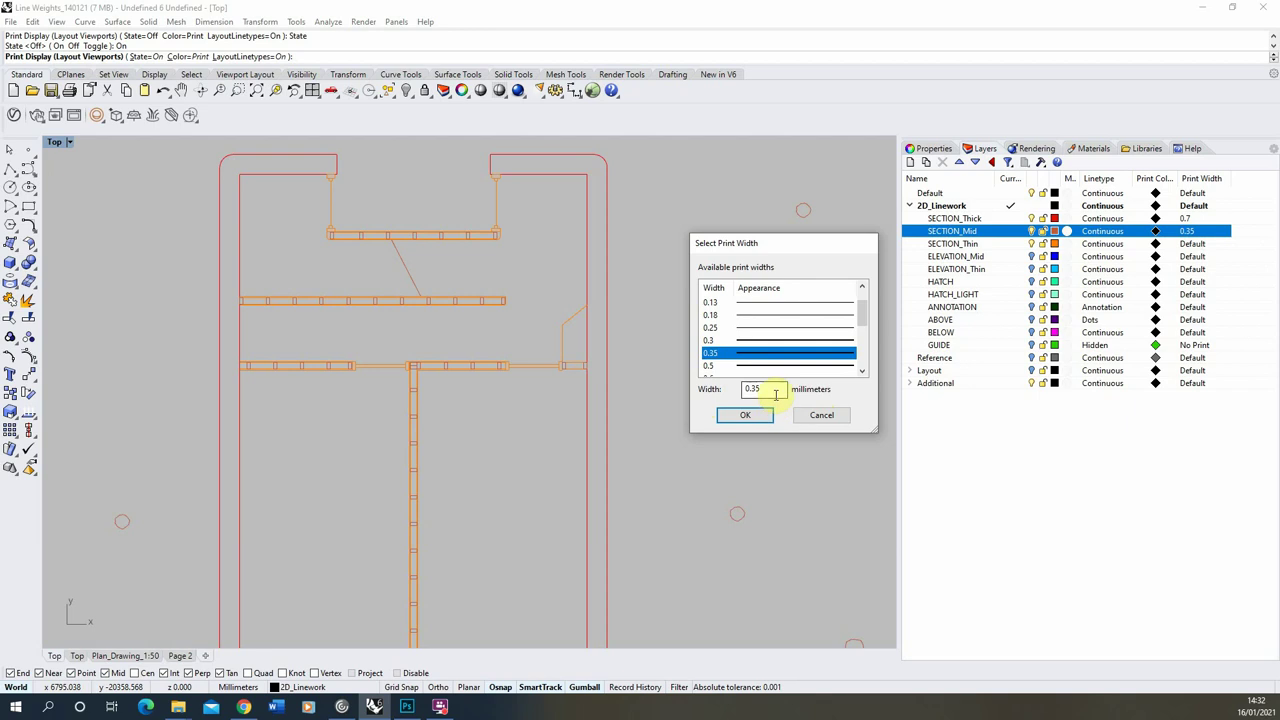
pyautogui.click(742, 416)
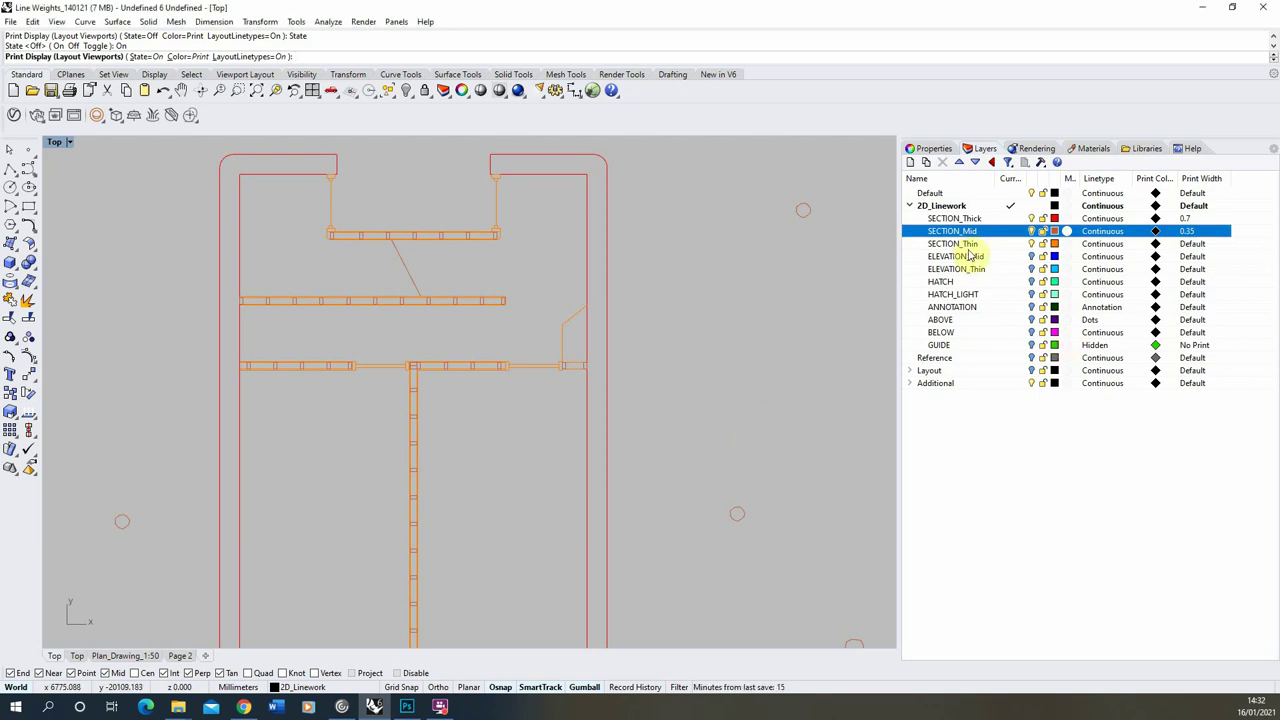
# Set the print width of the SECTION_Thin layer to 0.18 mm.
pyautogui.click(1189, 245)
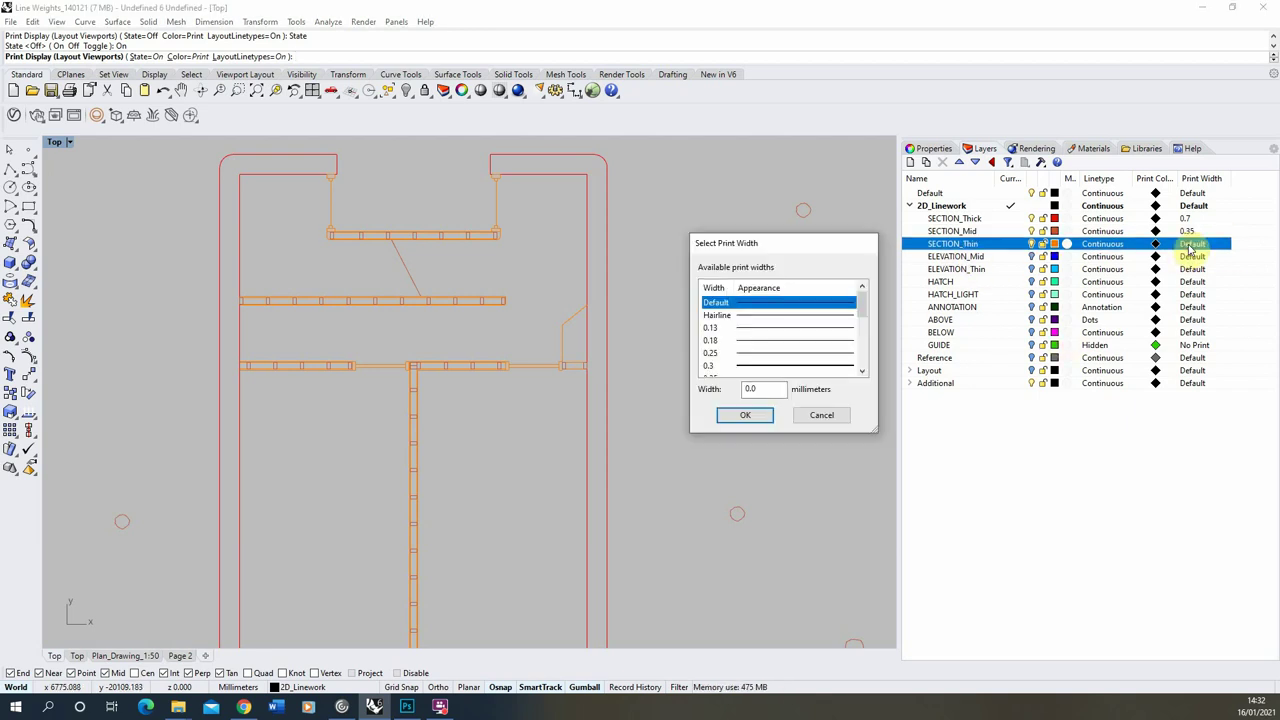
pyautogui.click(743, 341)
pyautogui.click(746, 416)
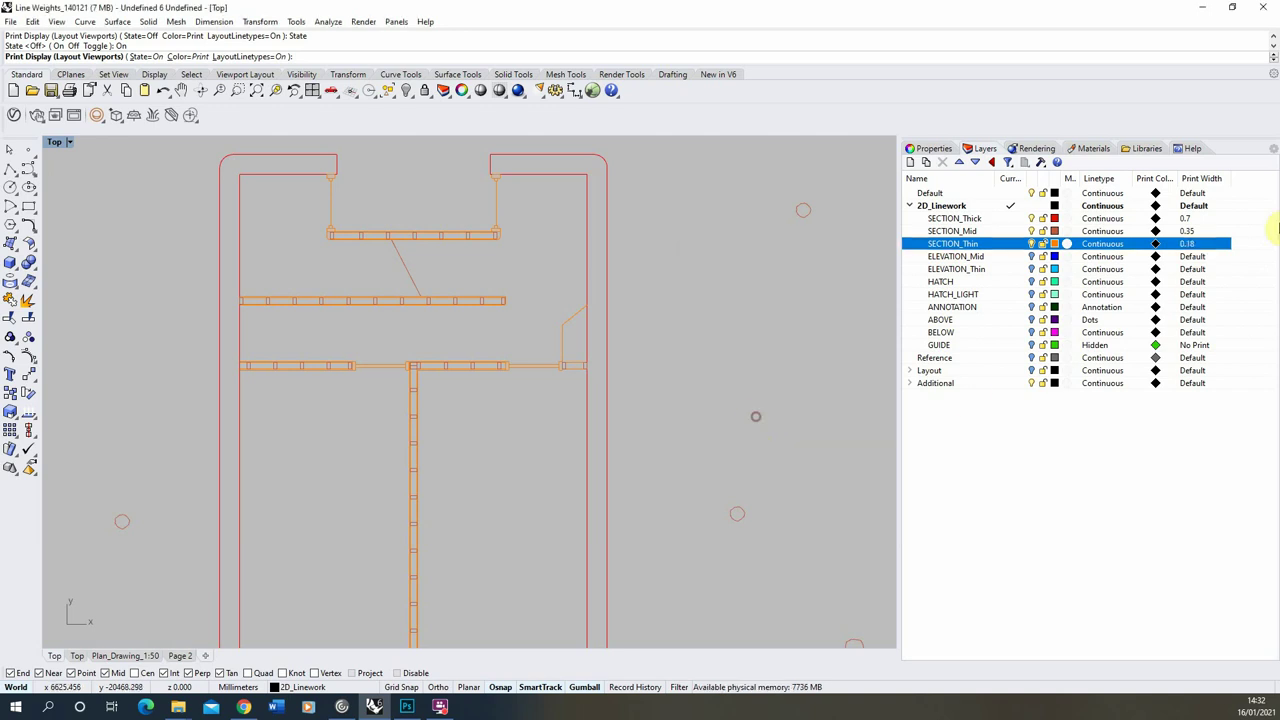
# Open the Plan_Drawing_1:50 layout and examine the line weights of the internal stud walls up close.
pyautogui.scroll(4, 256, 311)
pyautogui.scroll(2, 318, 318)
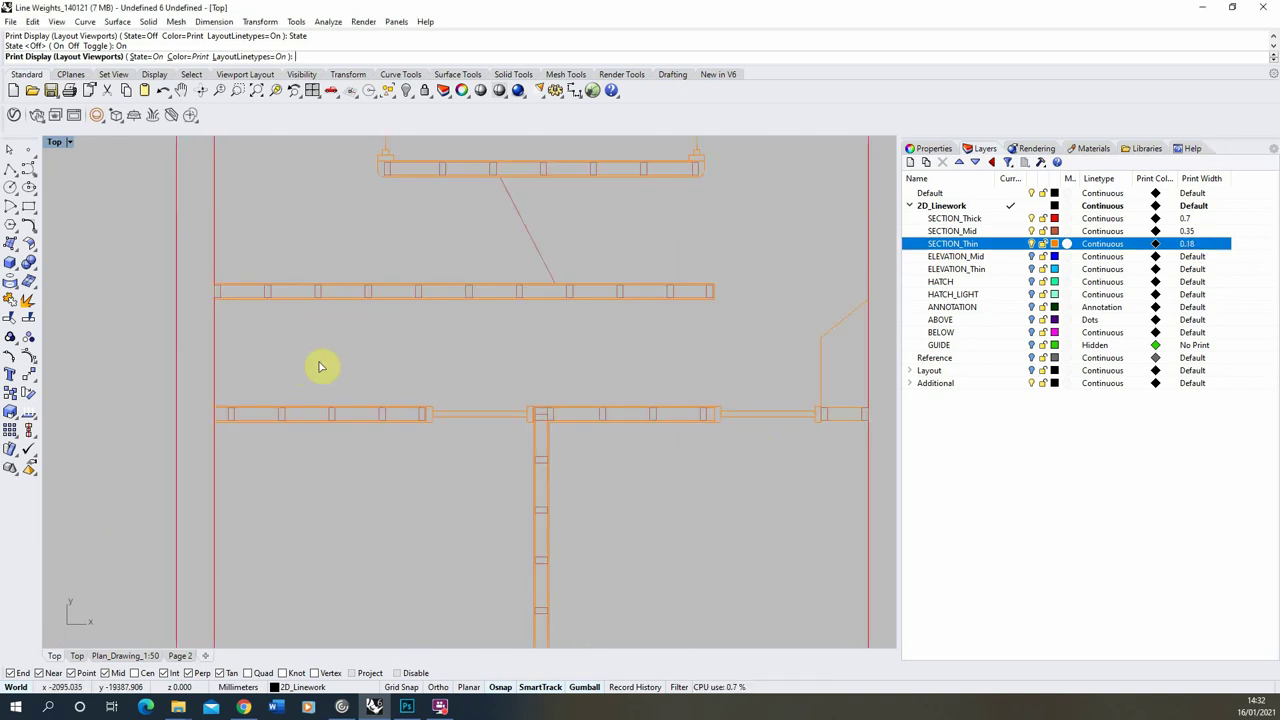
pyautogui.click(137, 656)
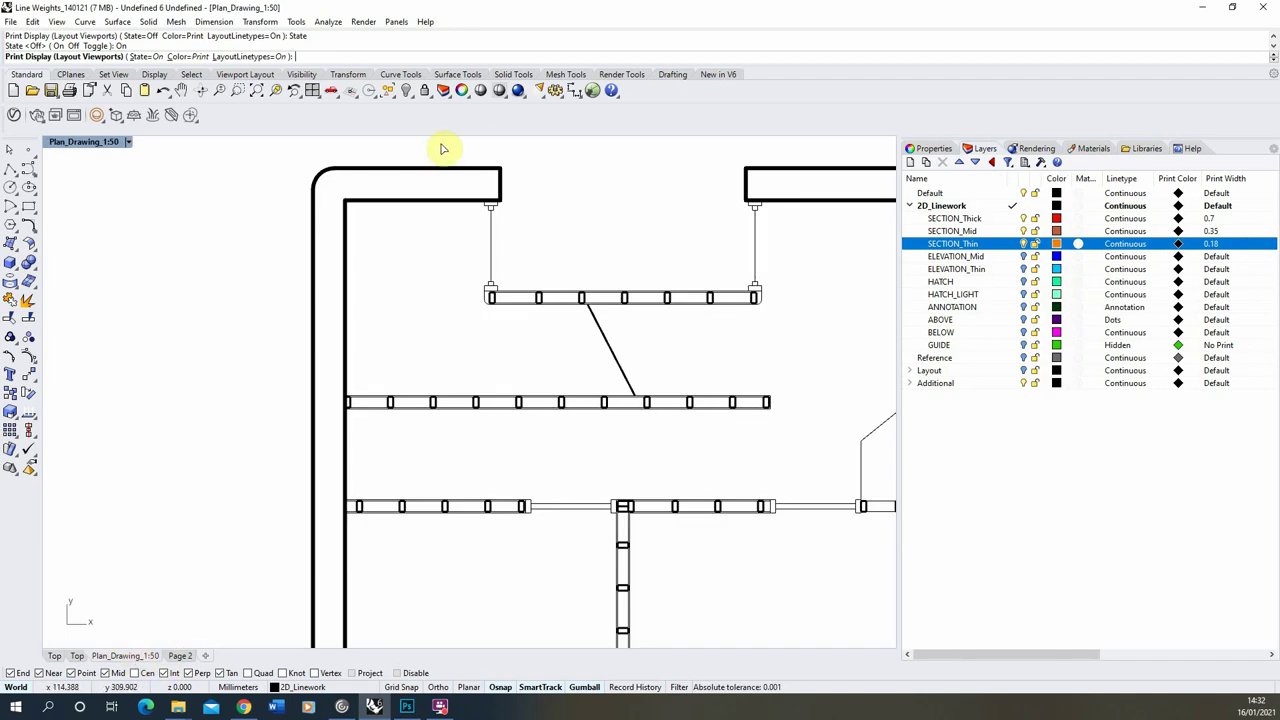
pyautogui.scroll(-5, 326, 289)
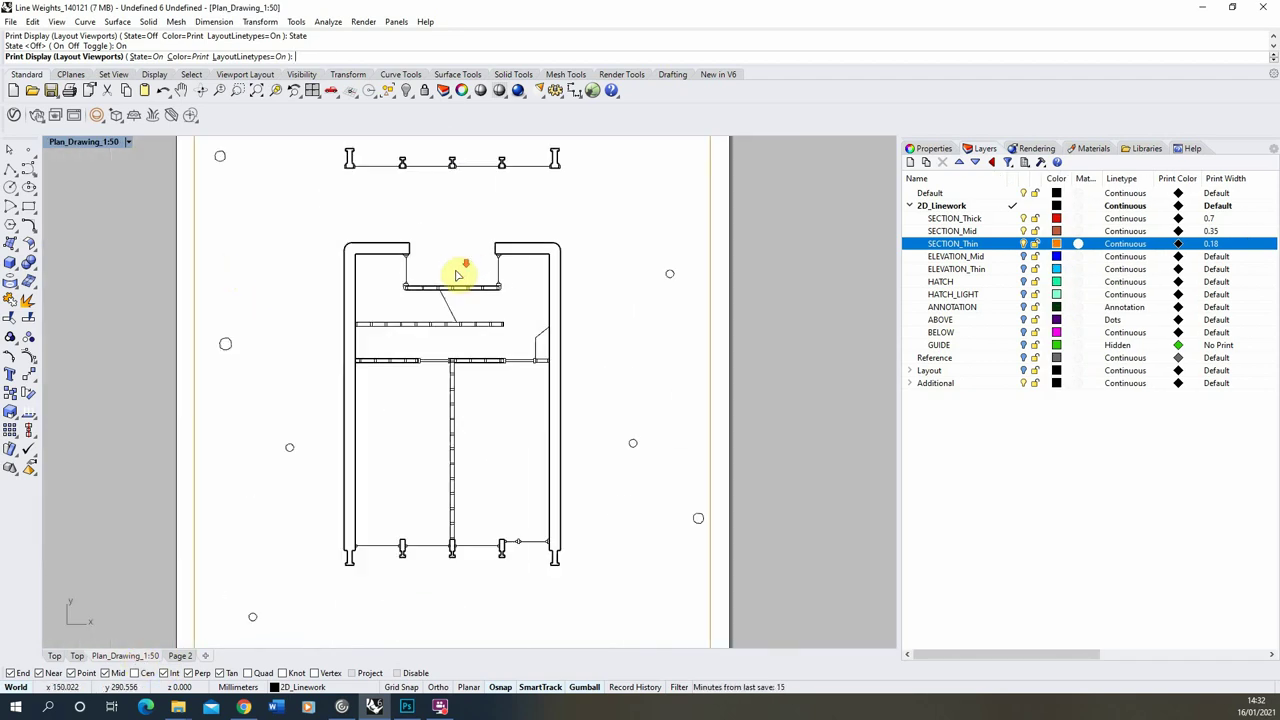
pyautogui.scroll(5, 400, 330)
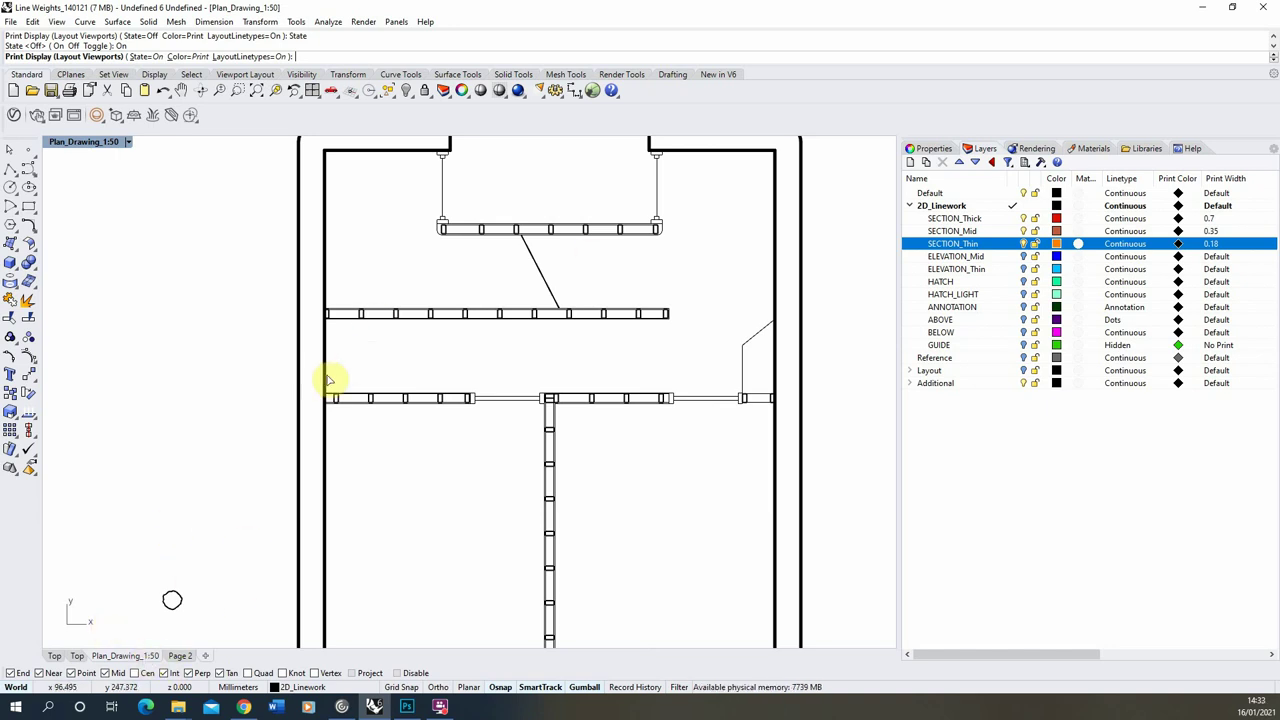
pyautogui.scroll(5, 410, 310)
pyautogui.scroll(5, 380, 325)
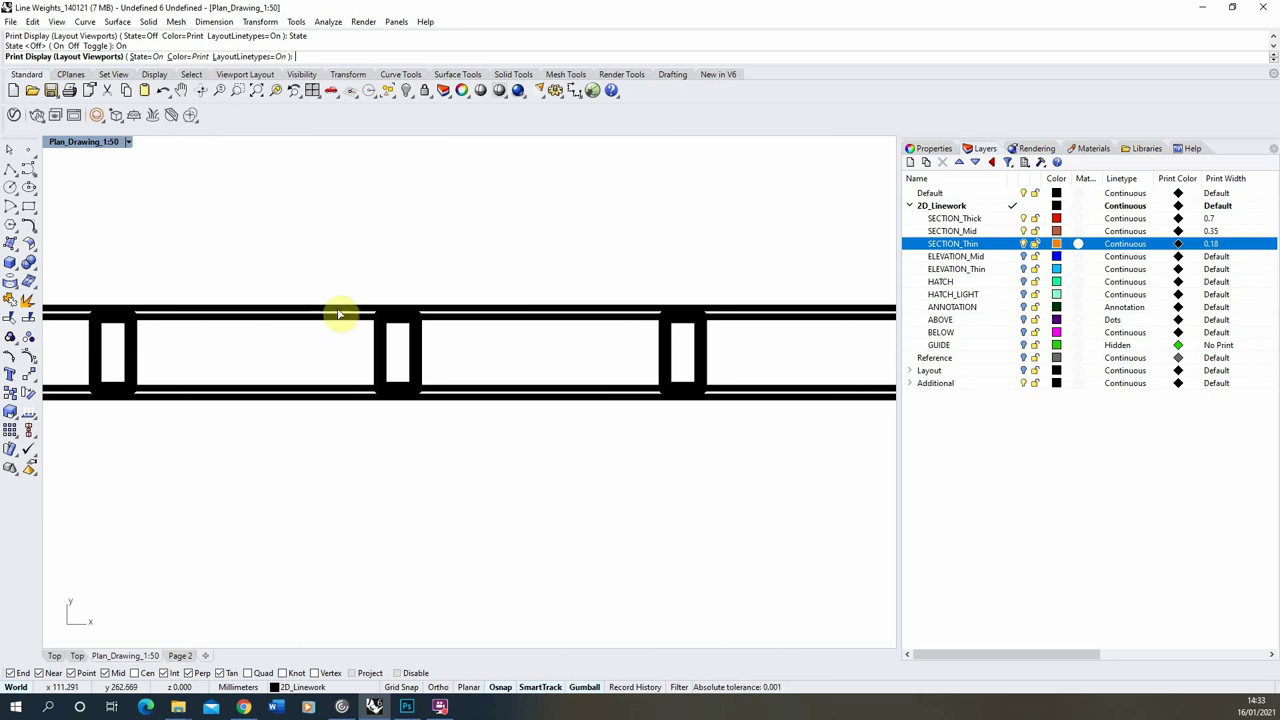
pyautogui.scroll(2, 260, 314)
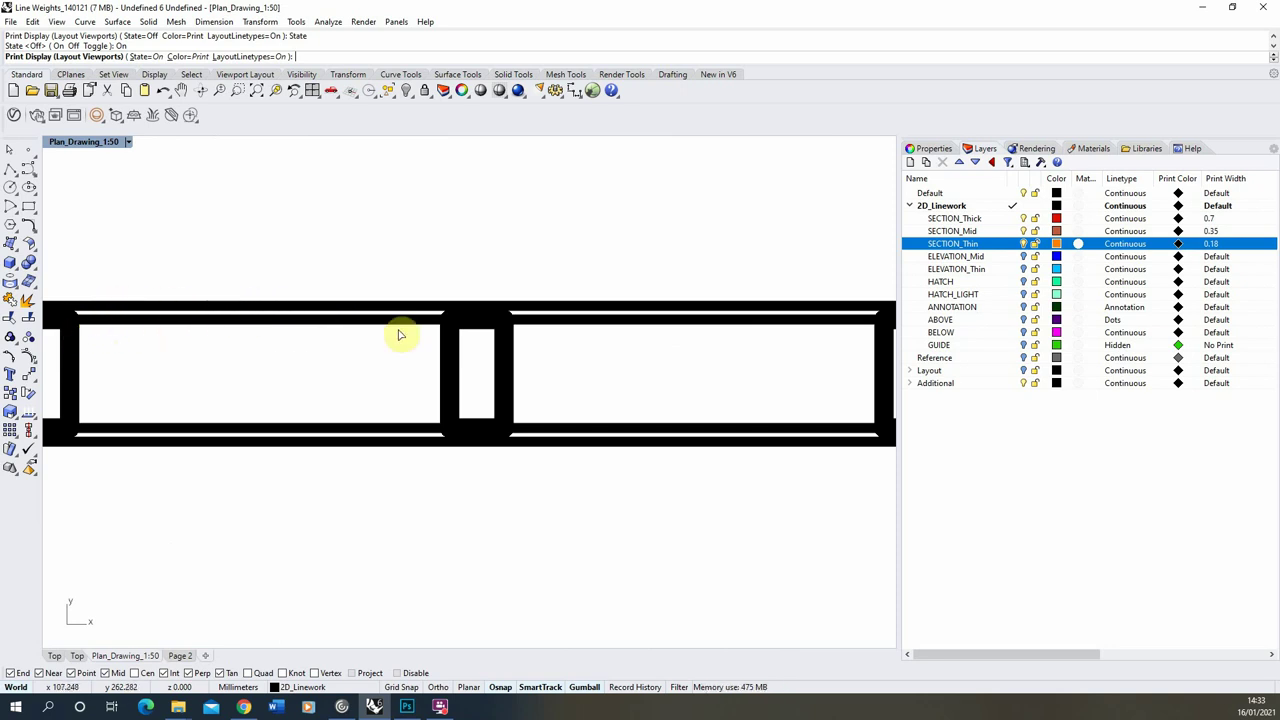
# Try a 0.13 mm print width on the SECTION_Thin layer and restore it to 0.18 mm.
pyautogui.click(1214, 244)
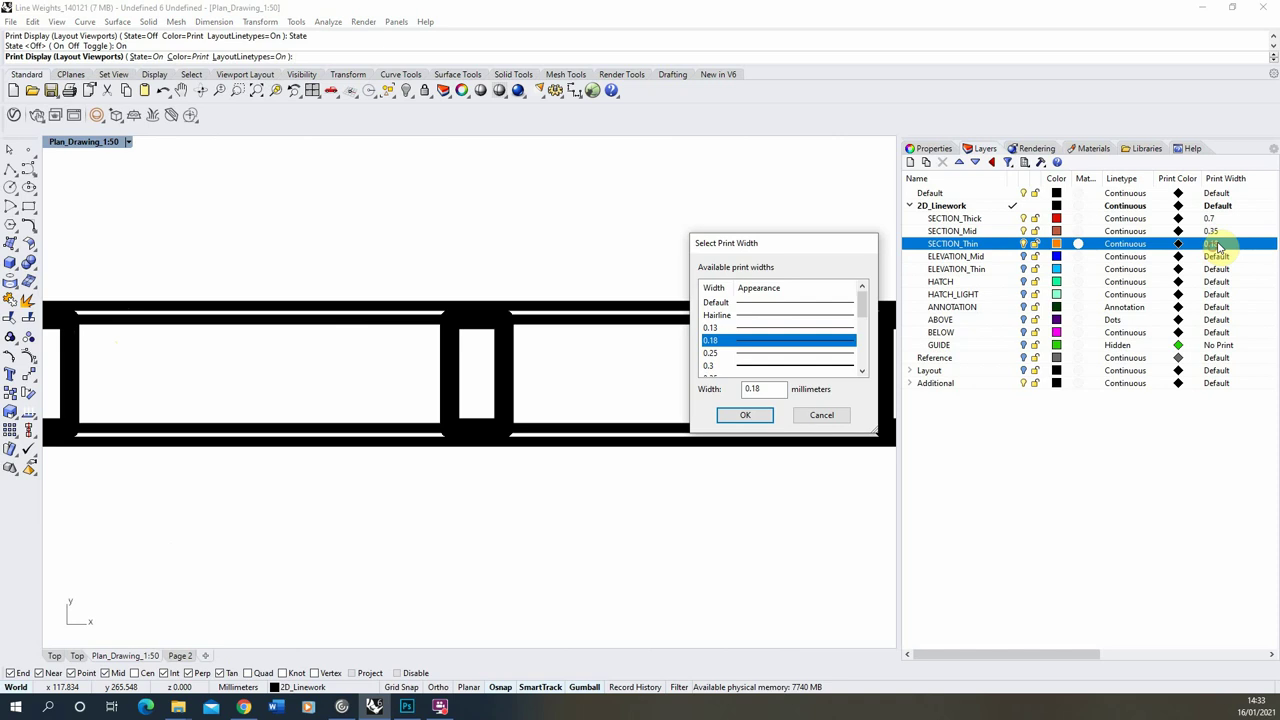
pyautogui.click(747, 329)
pyautogui.click(745, 415)
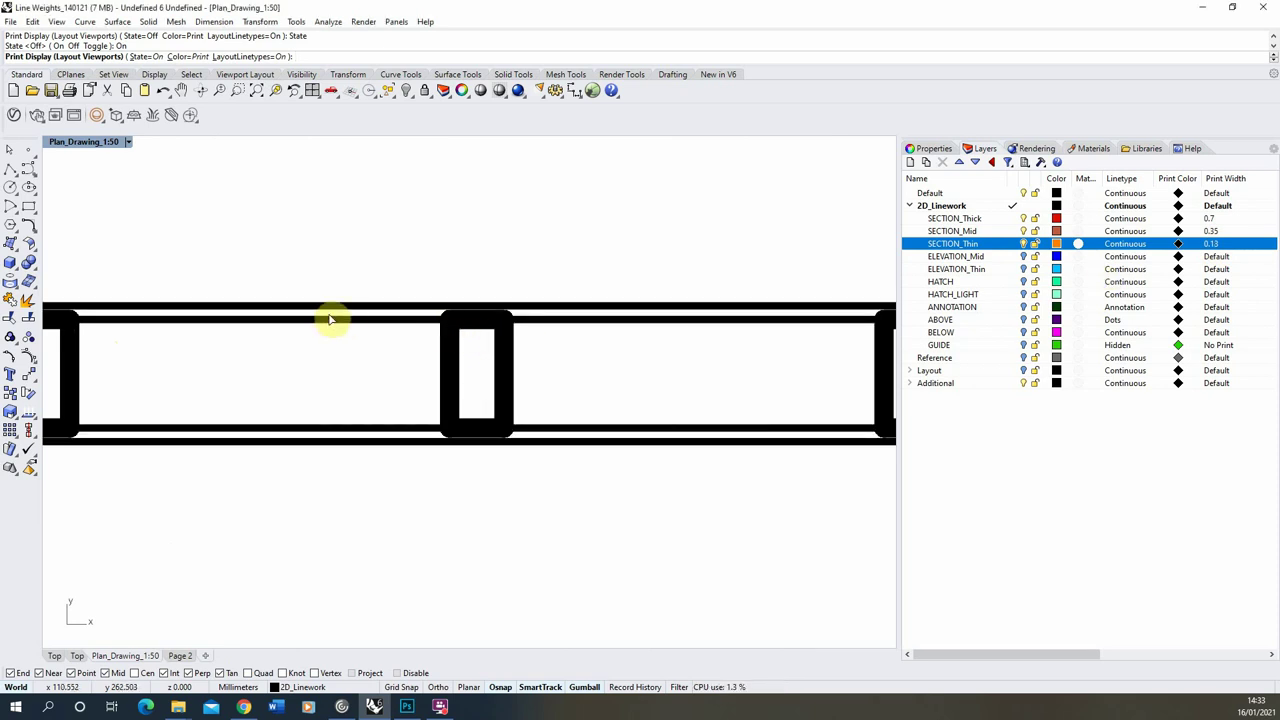
pyautogui.click(1213, 248)
pyautogui.click(745, 341)
pyautogui.click(746, 417)
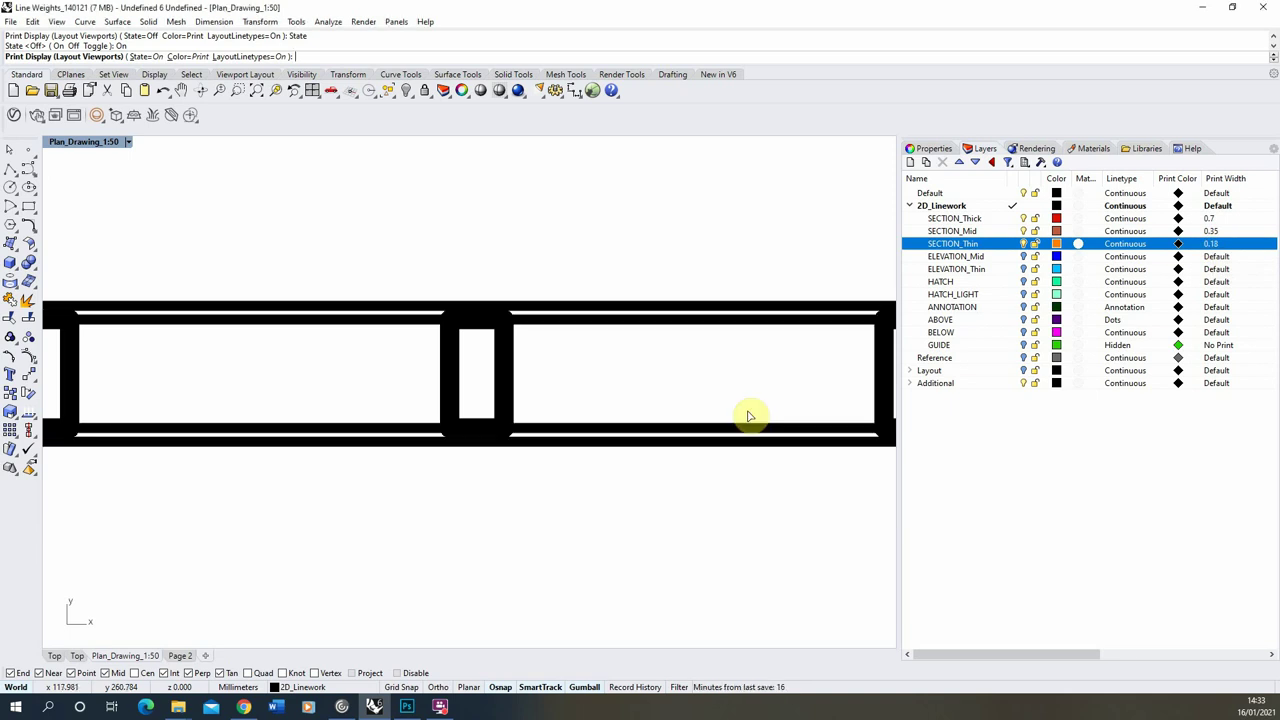
# Compare the thick, mid and thin section line weights of the outer and internal walls across the plan layout.
pyautogui.scroll(-5, 294, 351)
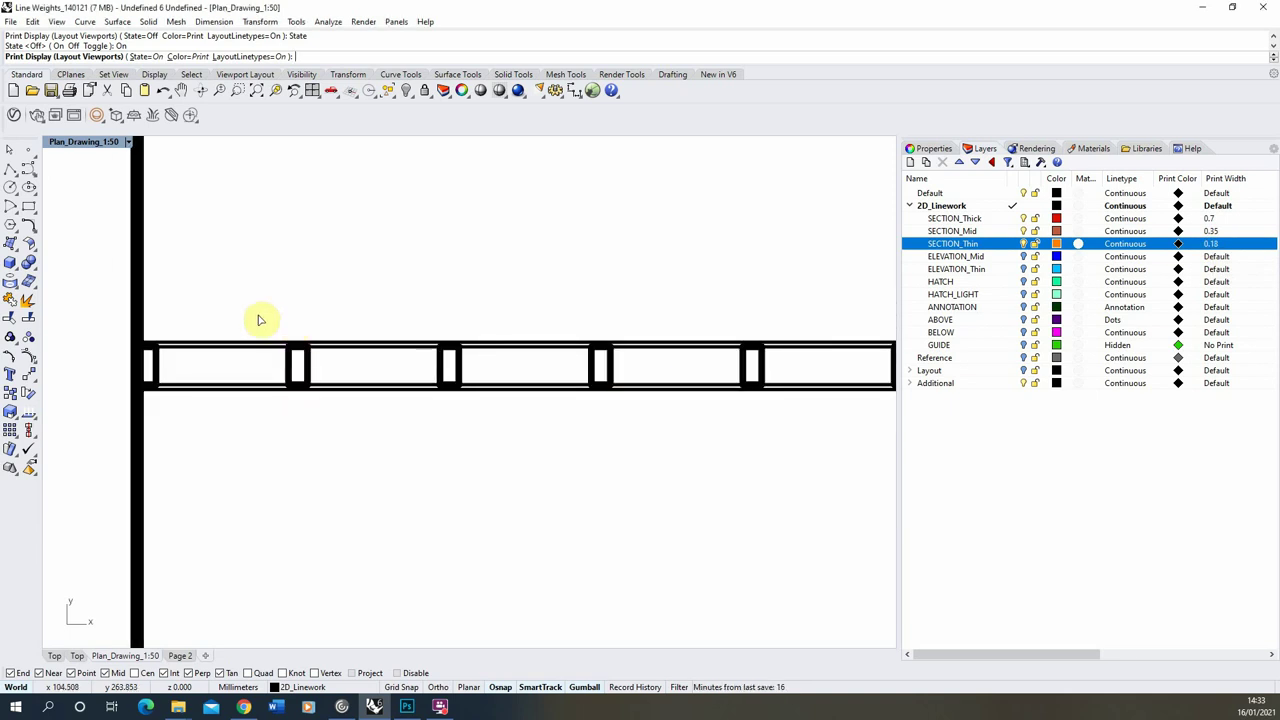
pyautogui.scroll(5, 300, 330)
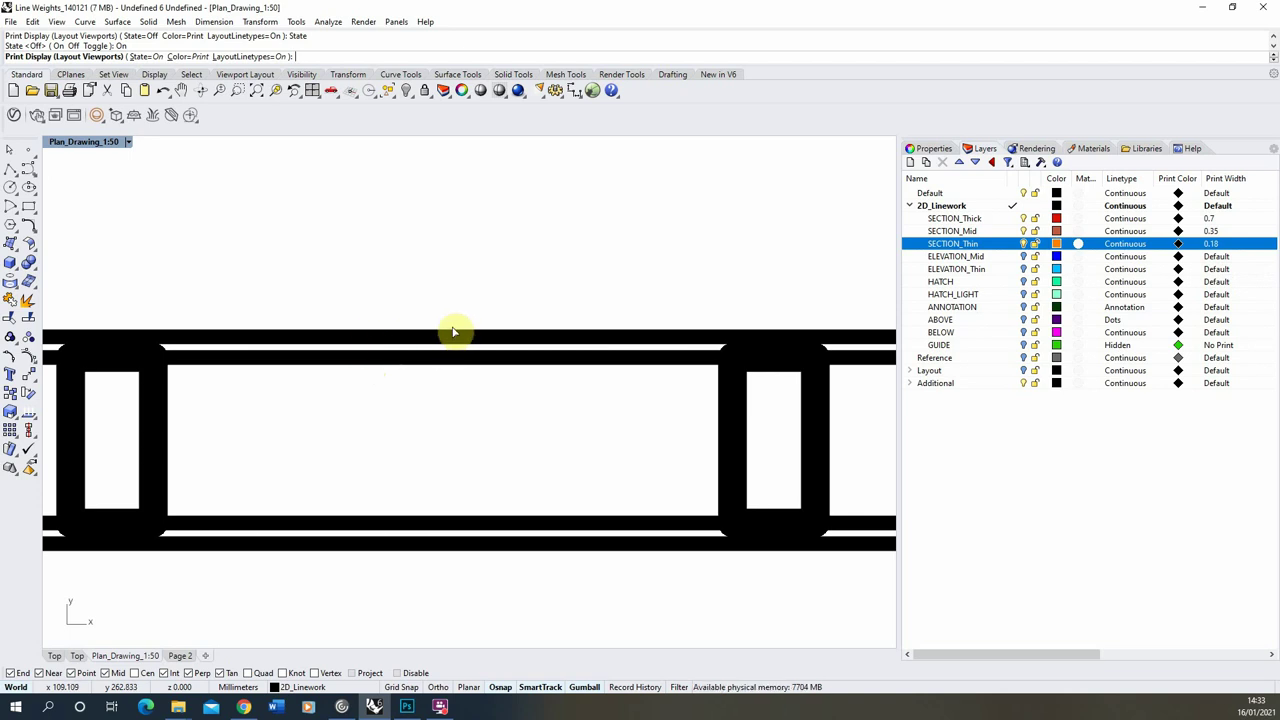
pyautogui.scroll(-3, 536, 300)
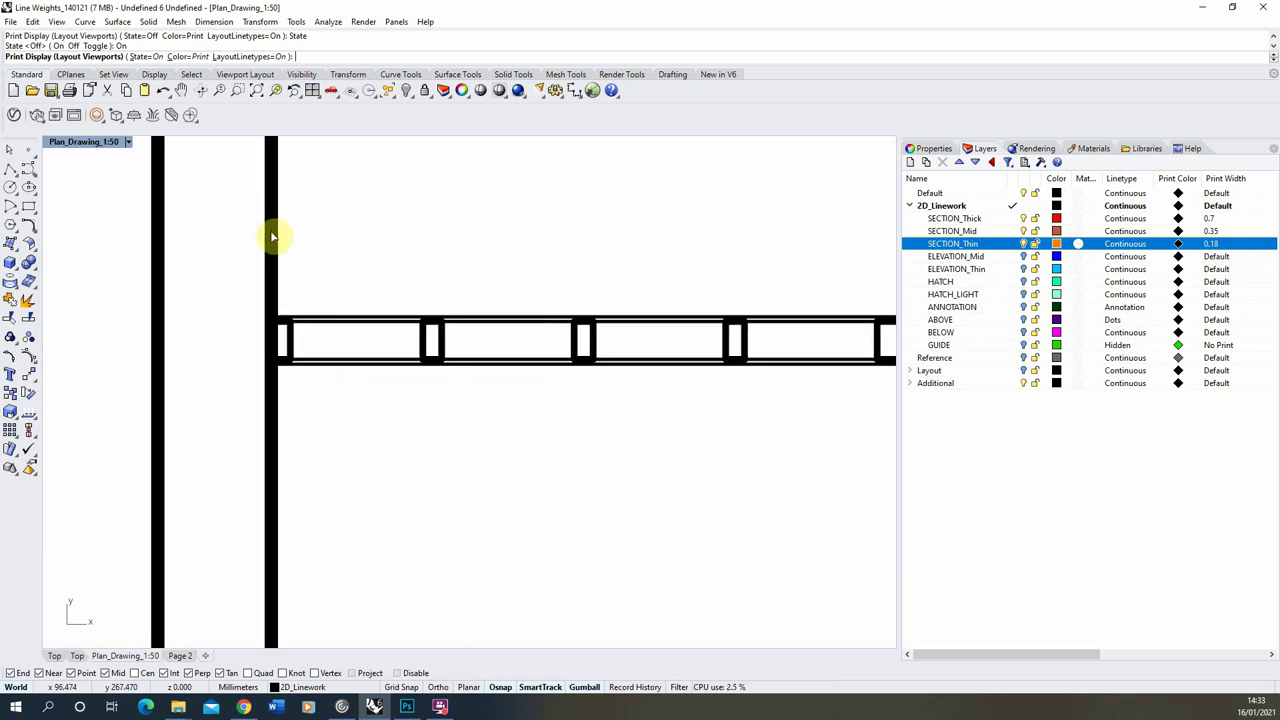
pyautogui.scroll(-4, 229, 400)
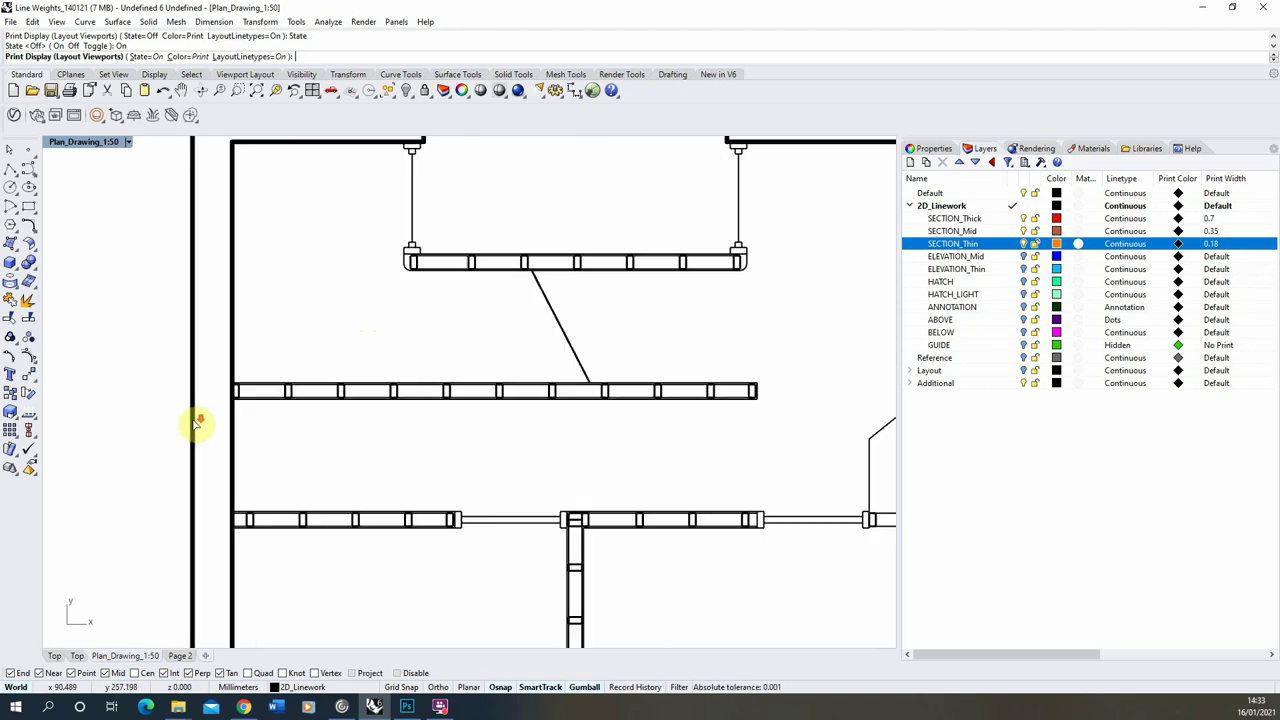
pyautogui.scroll(-1, 200, 424)
pyautogui.scroll(1, 460, 410)
pyautogui.scroll(-1, 449, 437)
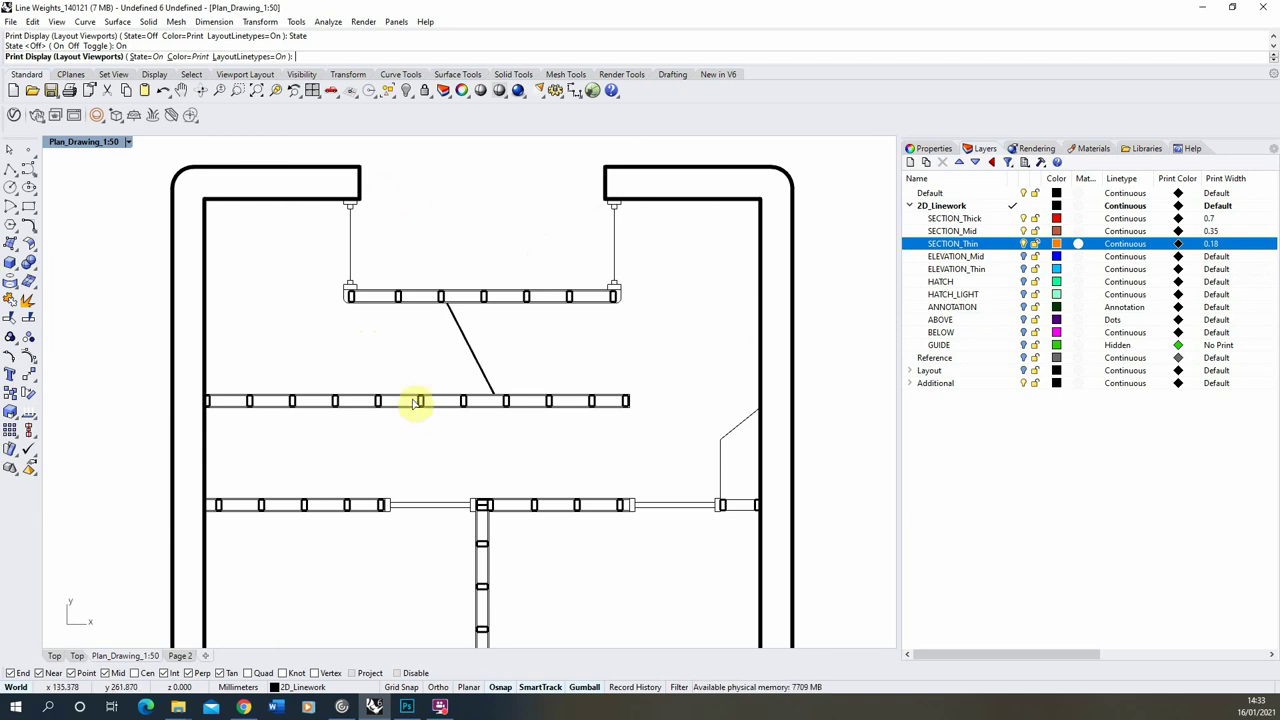
pyautogui.scroll(-3, 480, 320)
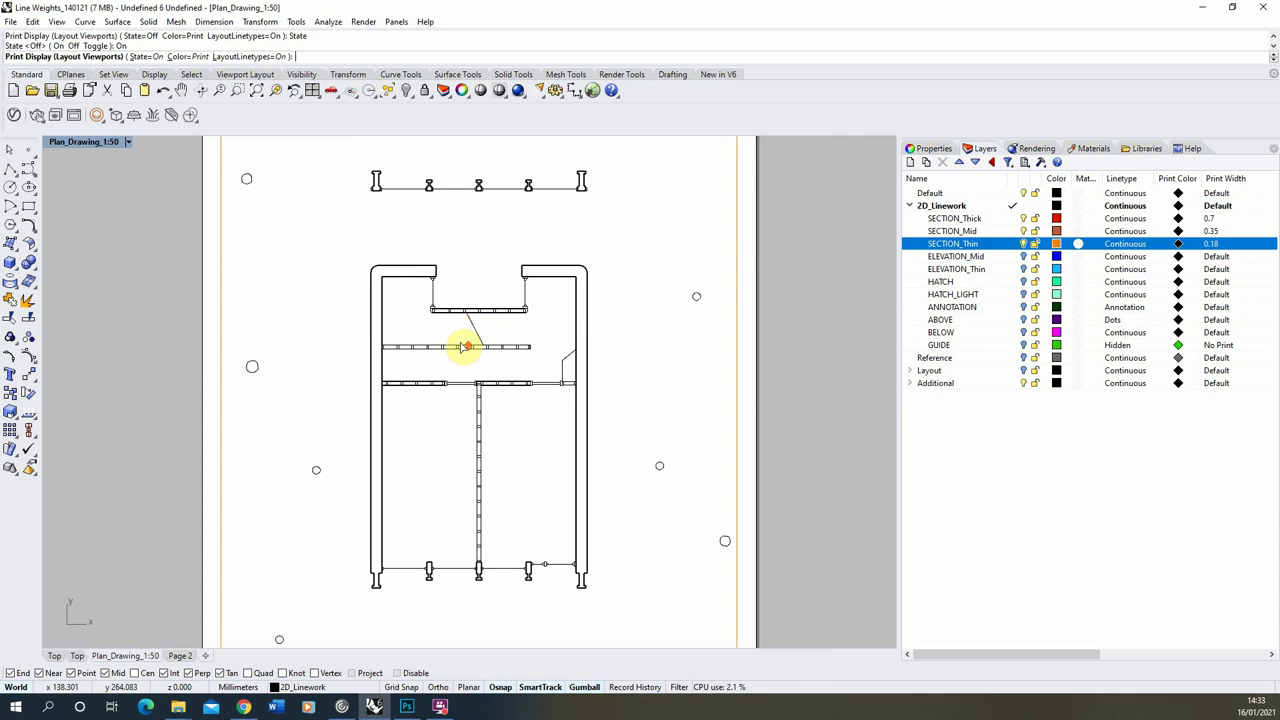
pyautogui.scroll(1, 465, 347)
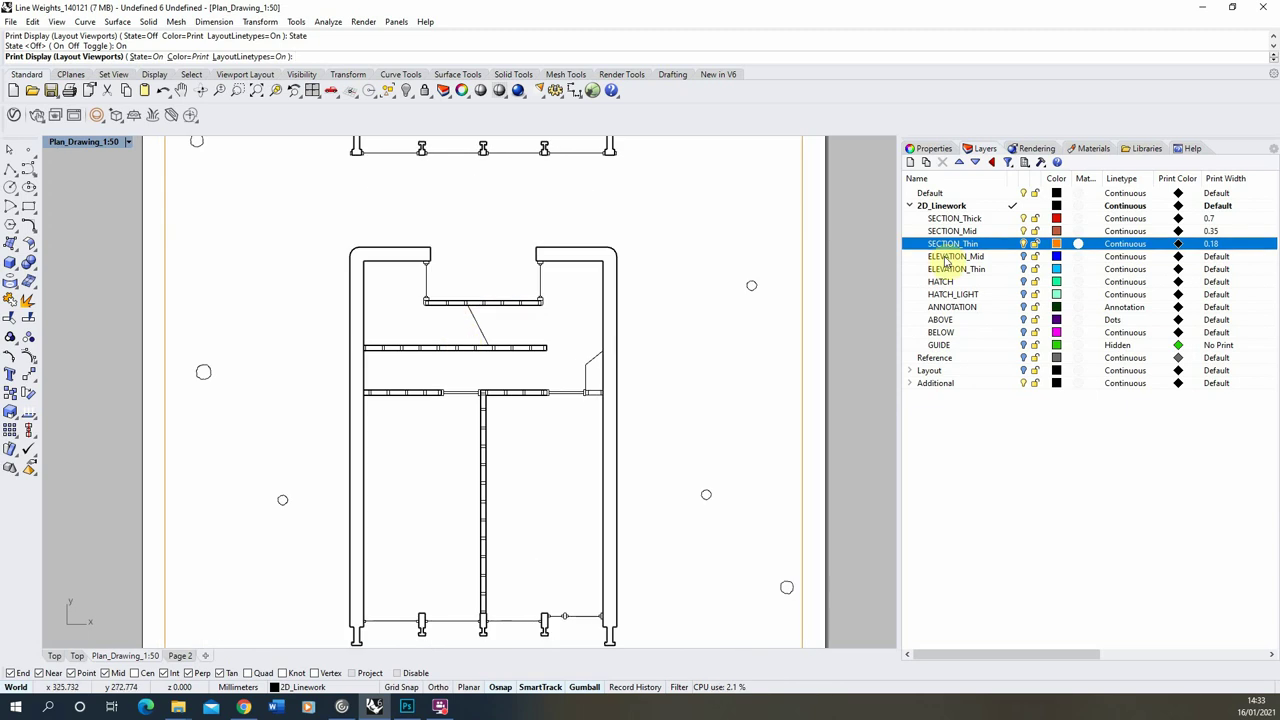
# Return to the Top model view and turn on the ELEVATION_Mid and ELEVATION_Thin layers to inspect the elevation linework.
pyautogui.click(77, 655)
pyautogui.scroll(3, 709, 409)
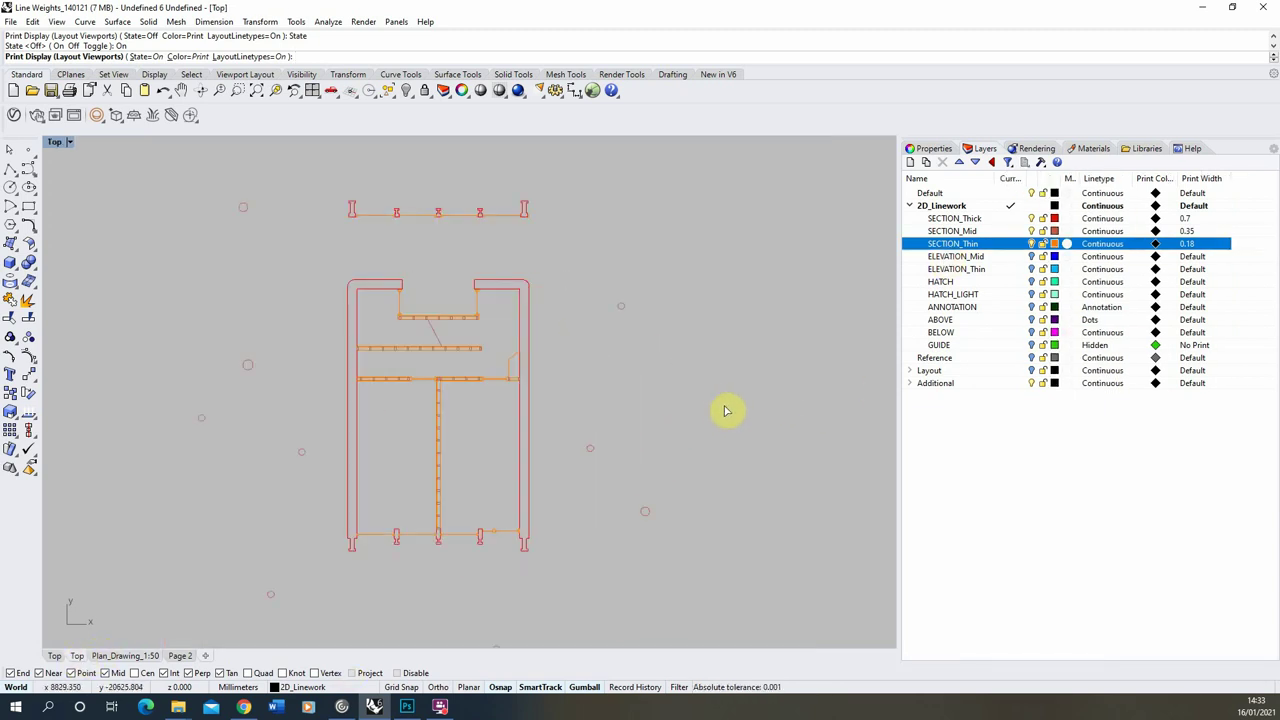
pyautogui.scroll(-1, 590, 415)
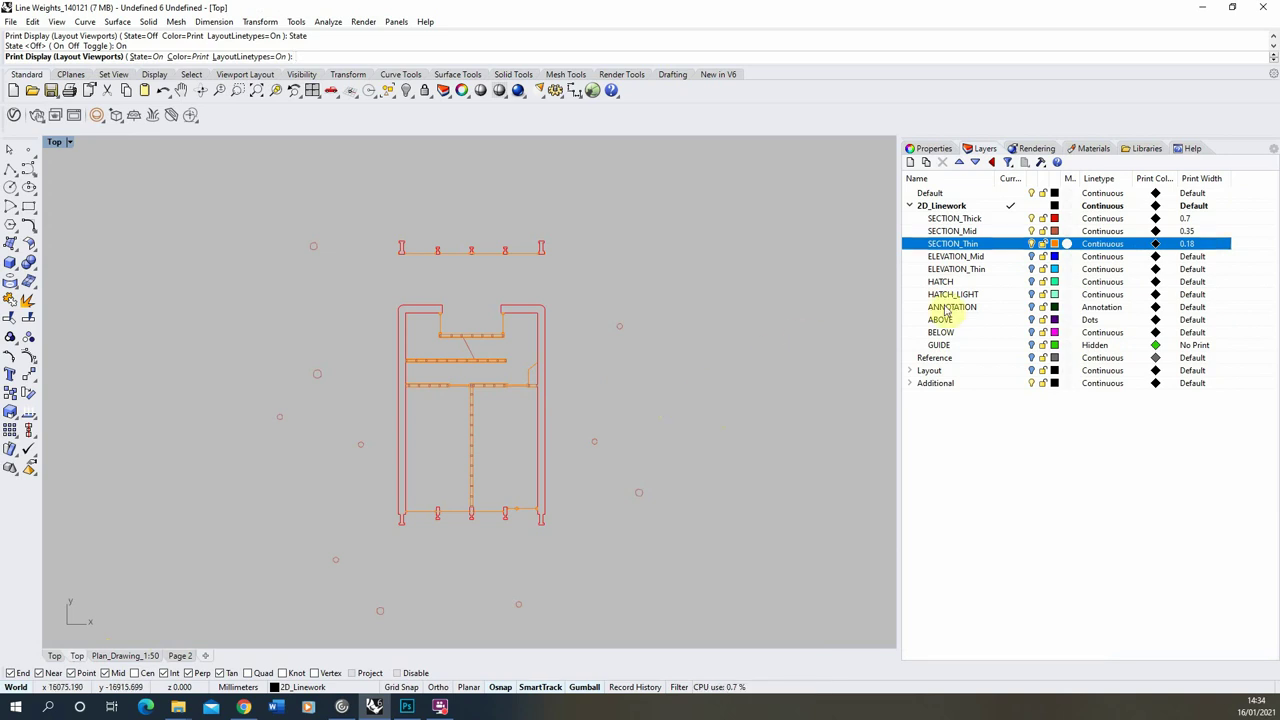
pyautogui.click(1031, 256)
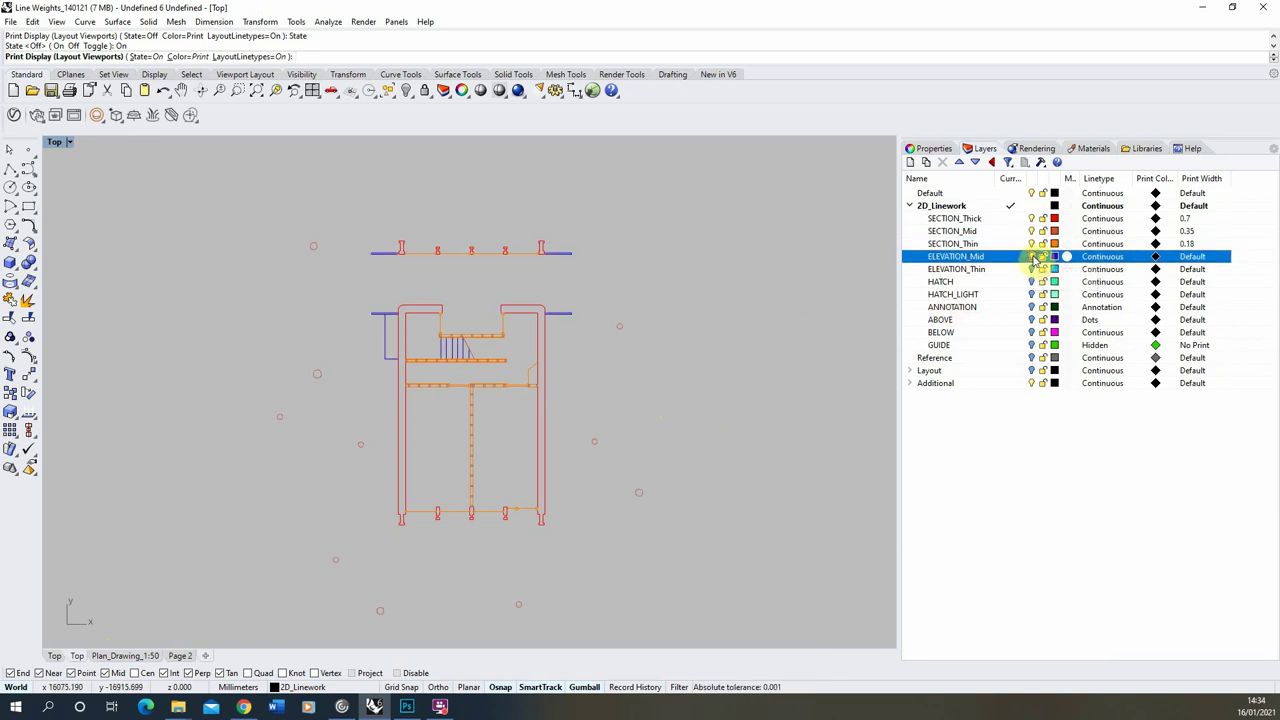
pyautogui.click(1031, 269)
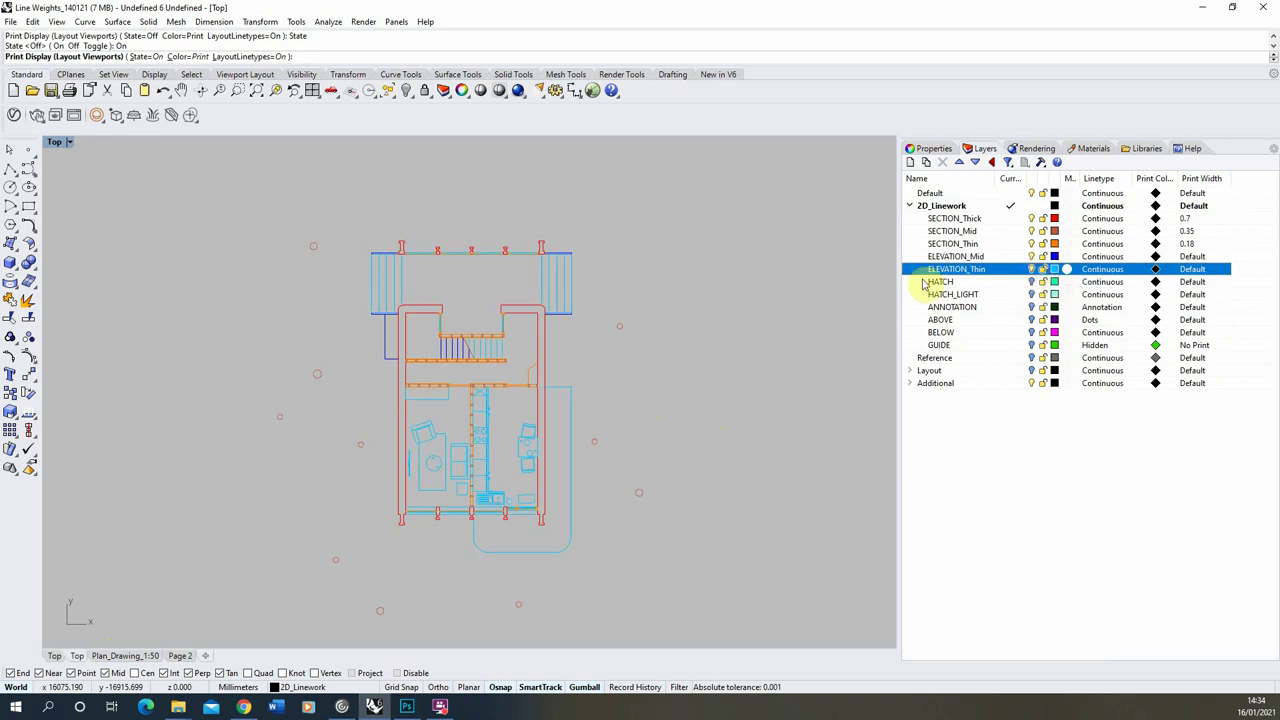
pyautogui.scroll(2, 483, 388)
pyautogui.scroll(2, 483, 388)
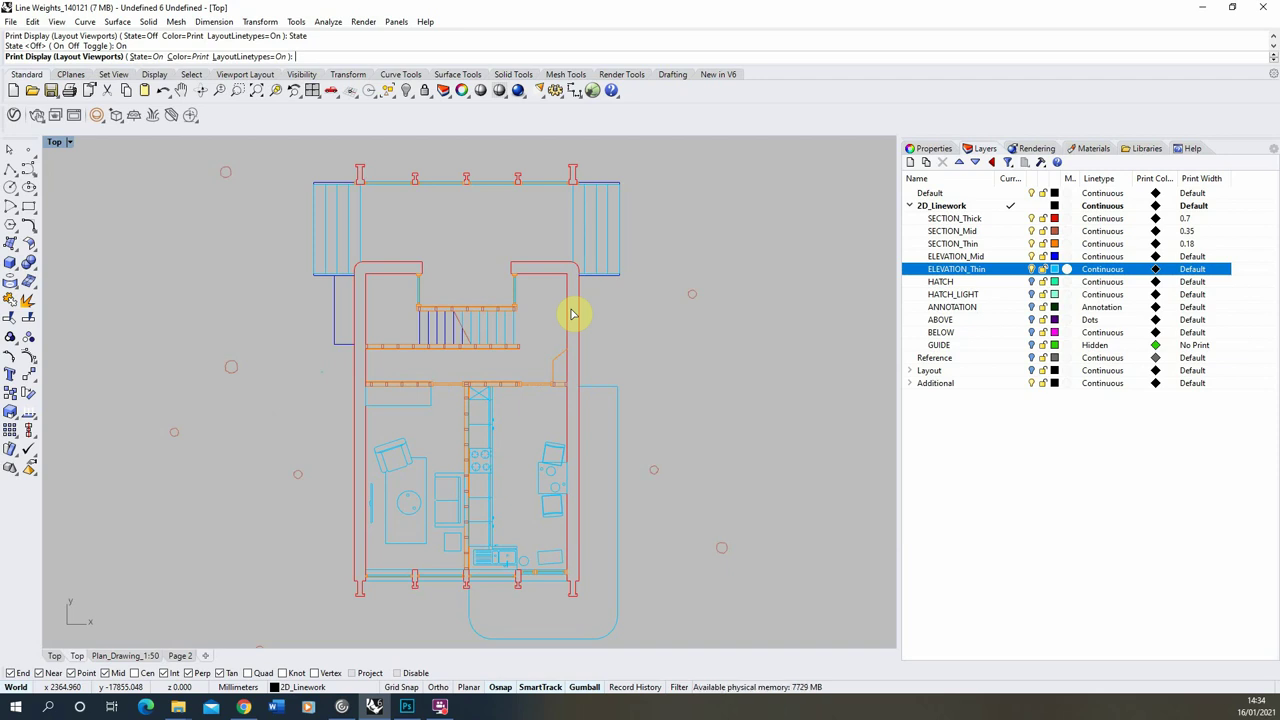
# Set the ELEVATION_Mid layer's print color to Dark Gray and its print width to 0.18 mm.
pyautogui.scroll(2, 477, 332)
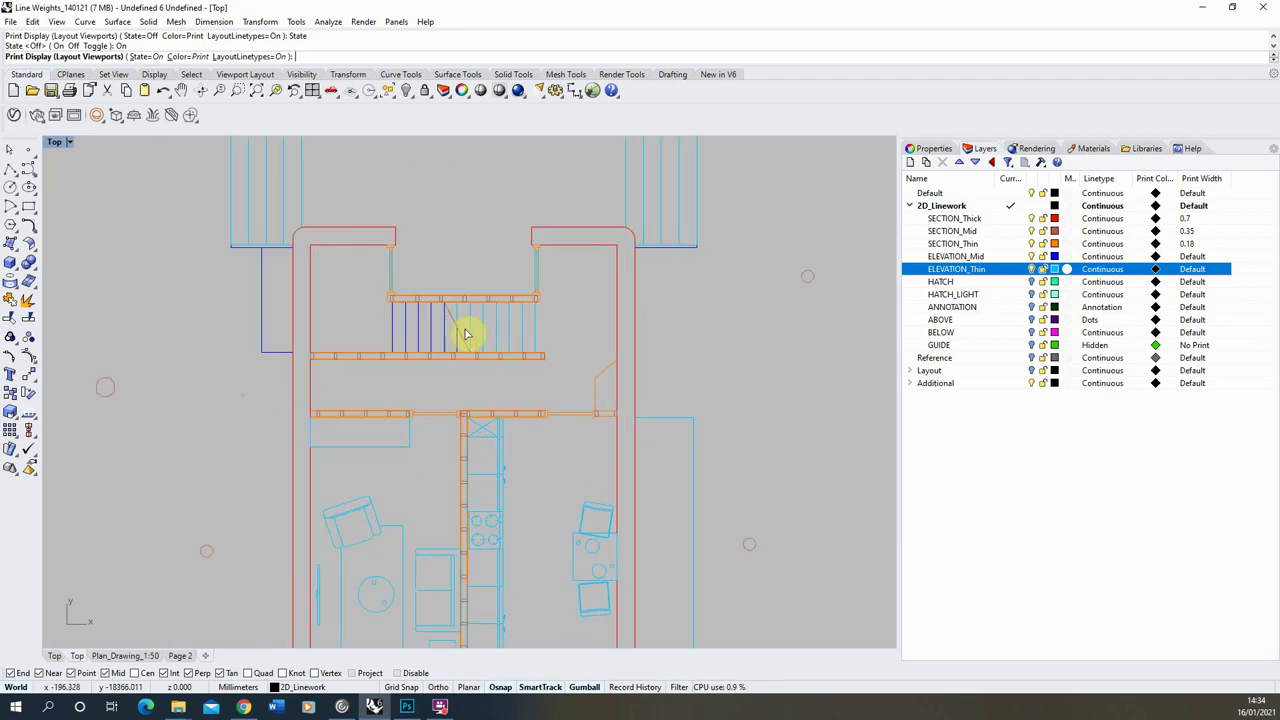
pyautogui.scroll(3, 398, 322)
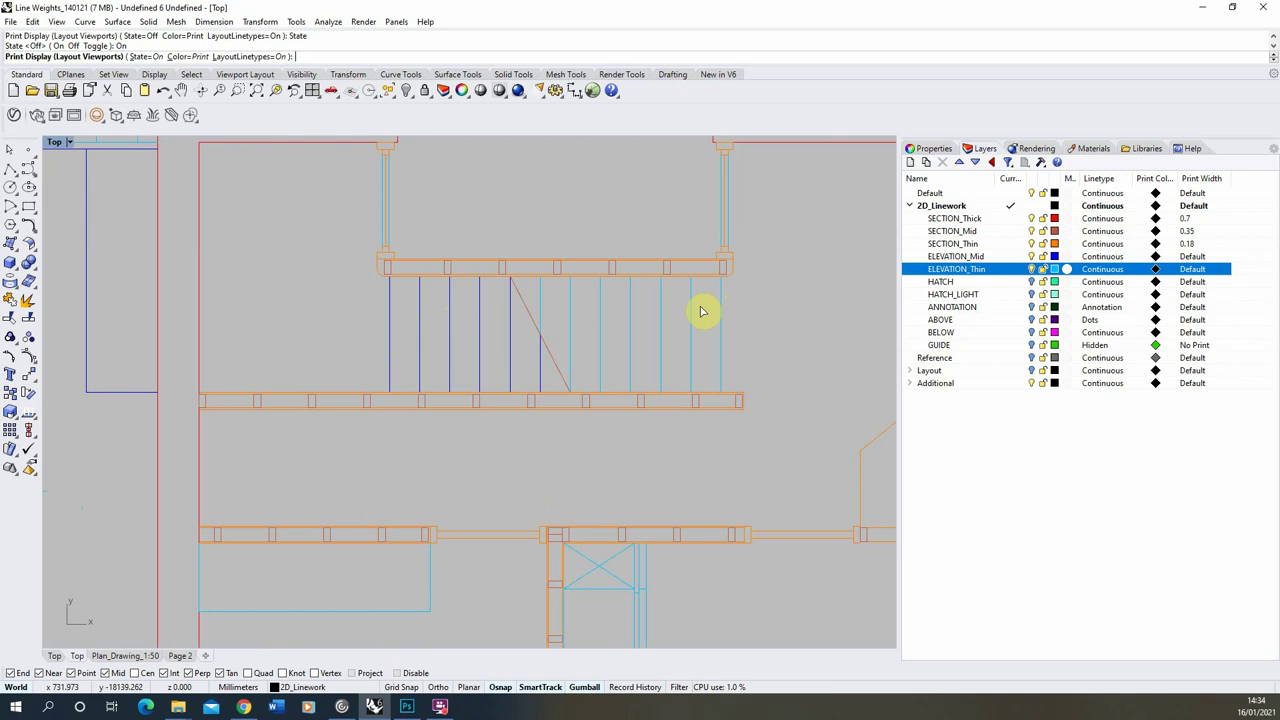
pyautogui.click(1157, 258)
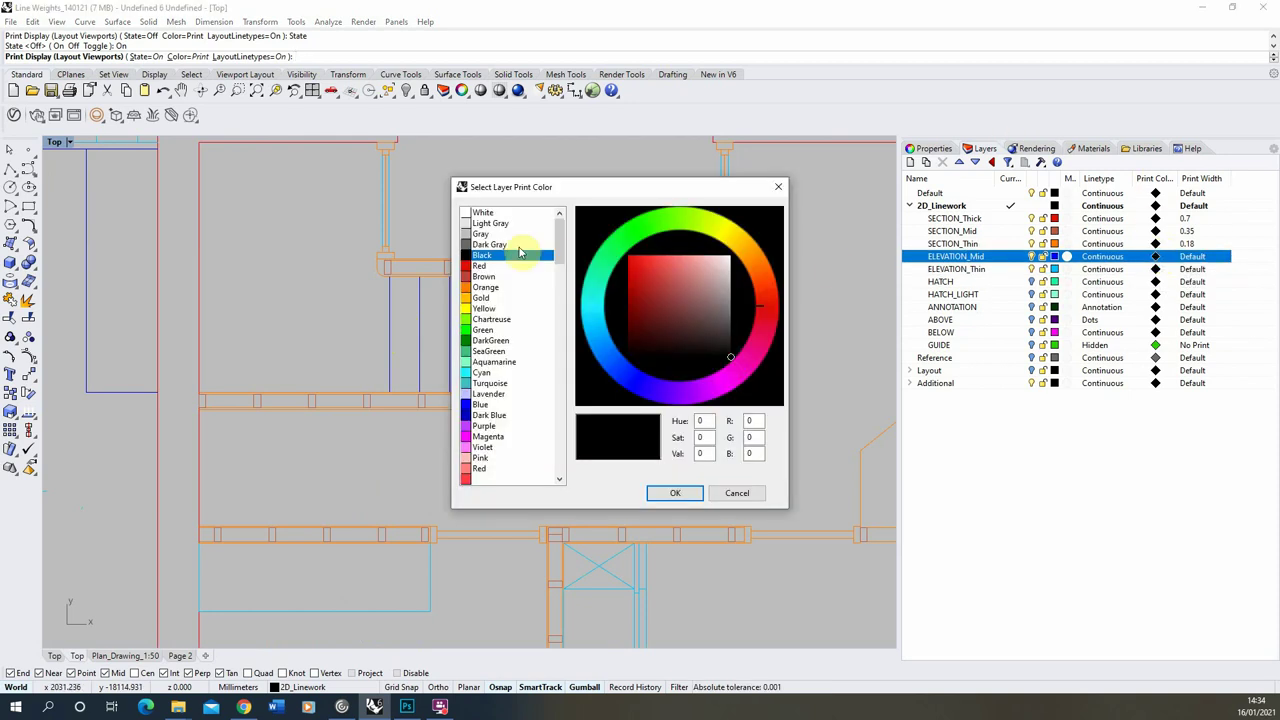
pyautogui.click(487, 245)
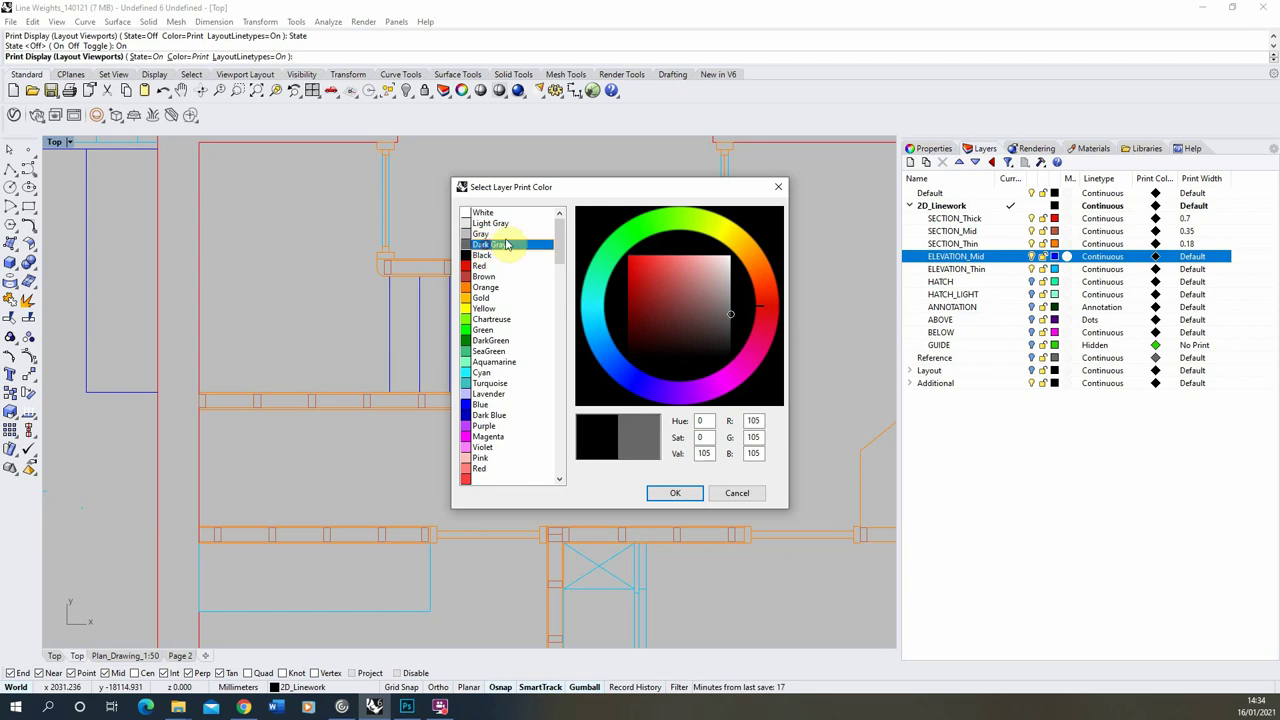
pyautogui.click(671, 495)
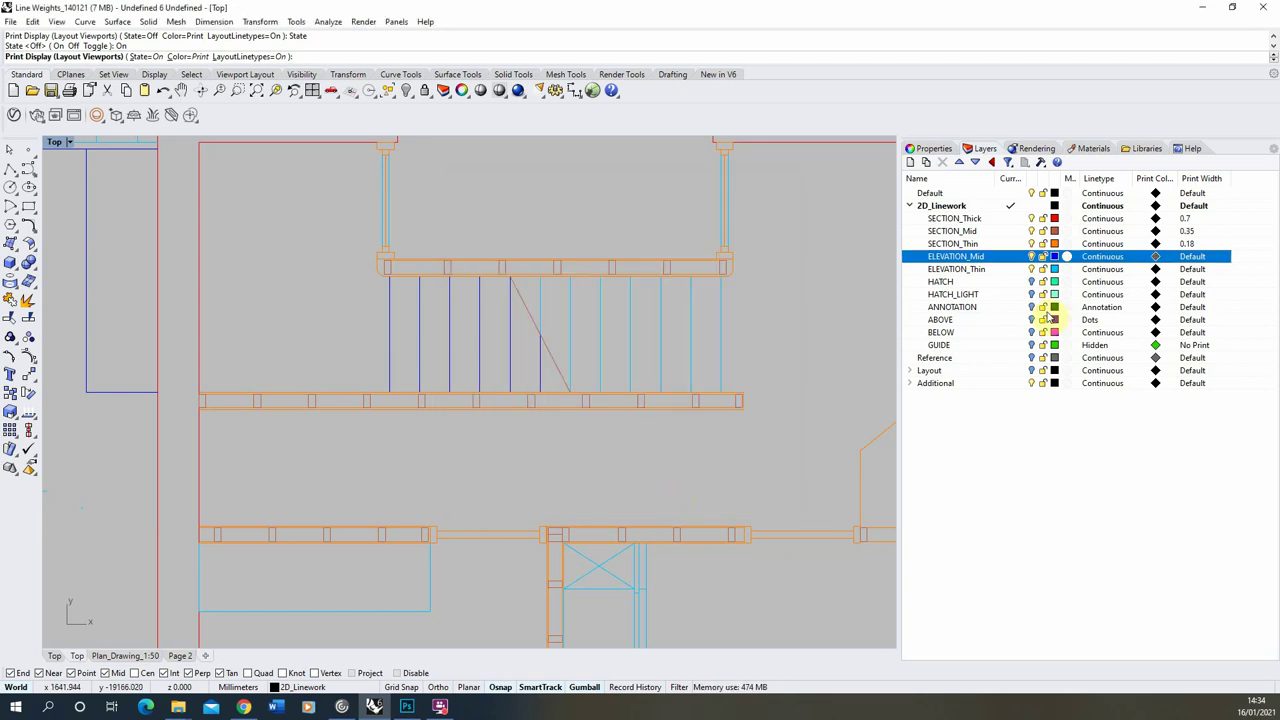
pyautogui.click(1199, 258)
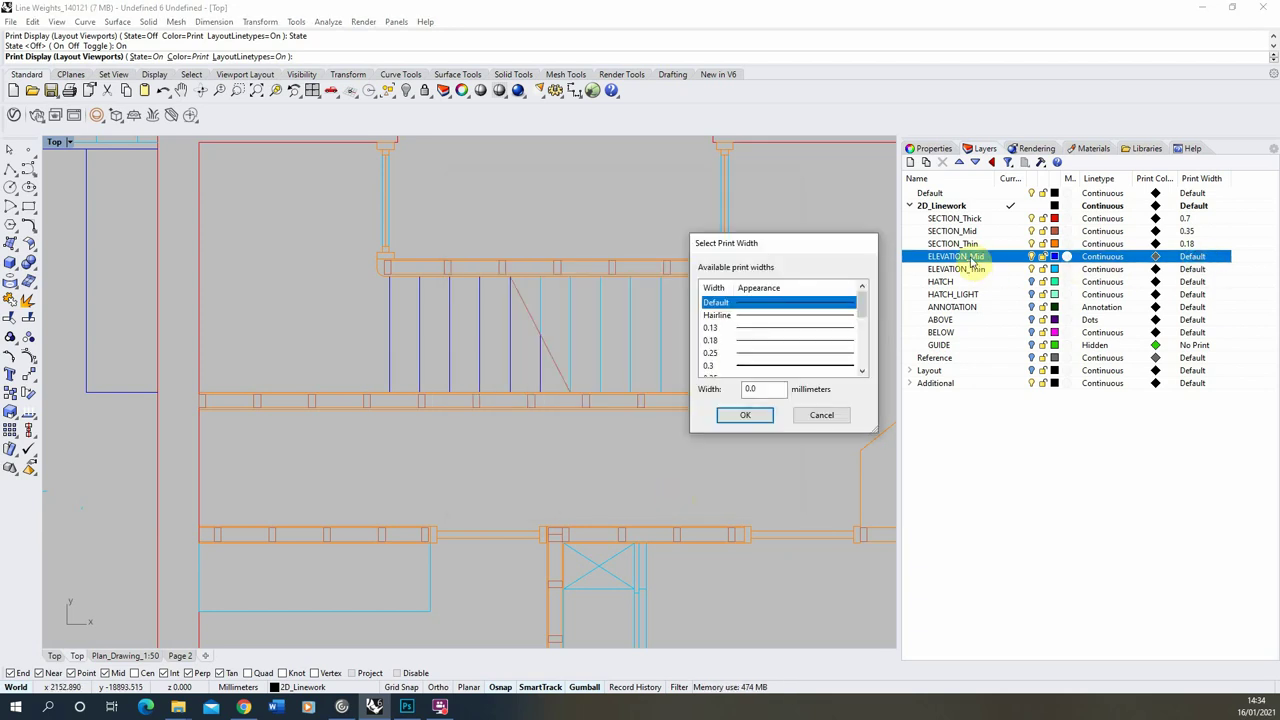
pyautogui.click(748, 342)
pyautogui.click(751, 416)
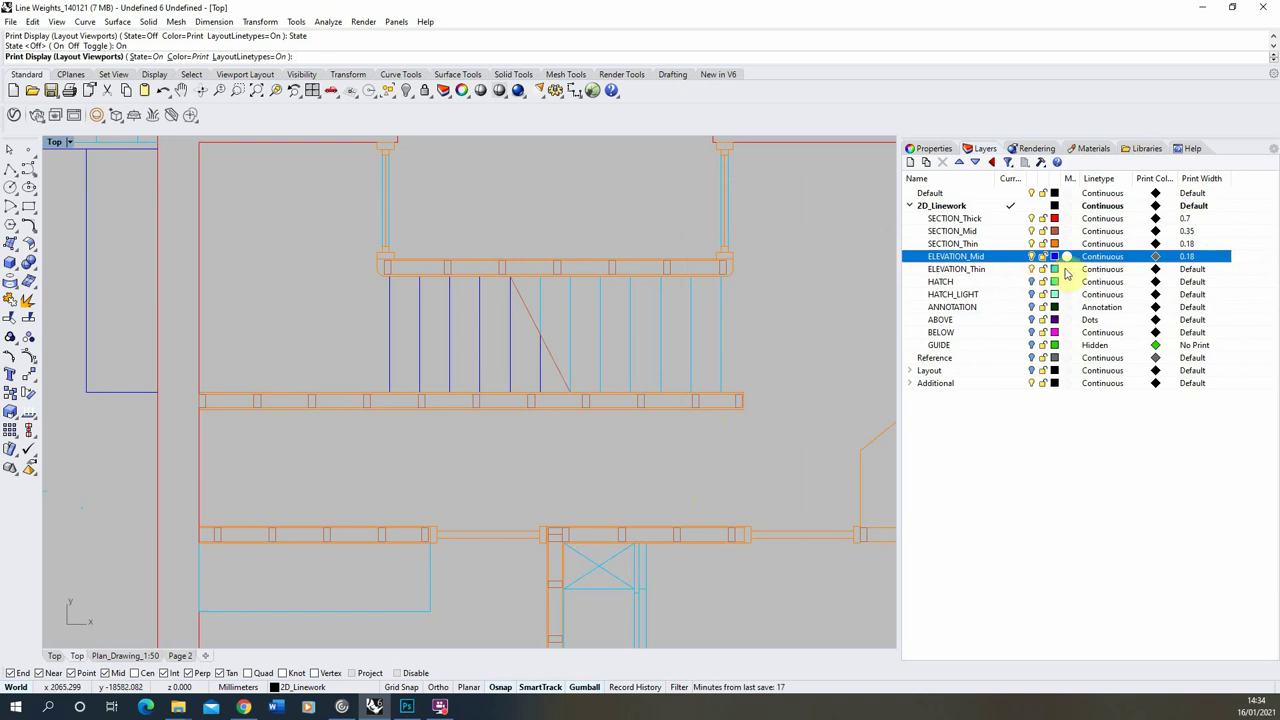
# Set the ELEVATION_Thin layer's print color to Dark Gray and its print width to 0.1 mm.
pyautogui.click(1157, 270)
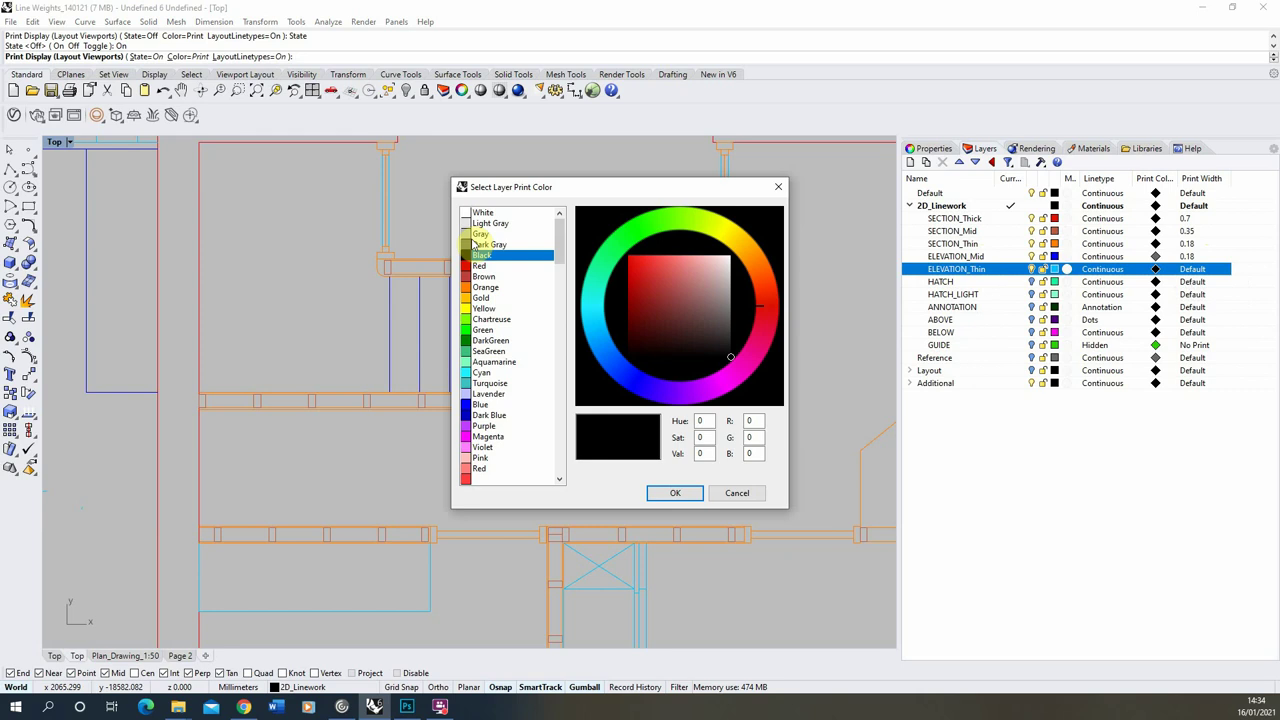
pyautogui.click(488, 246)
pyautogui.click(670, 493)
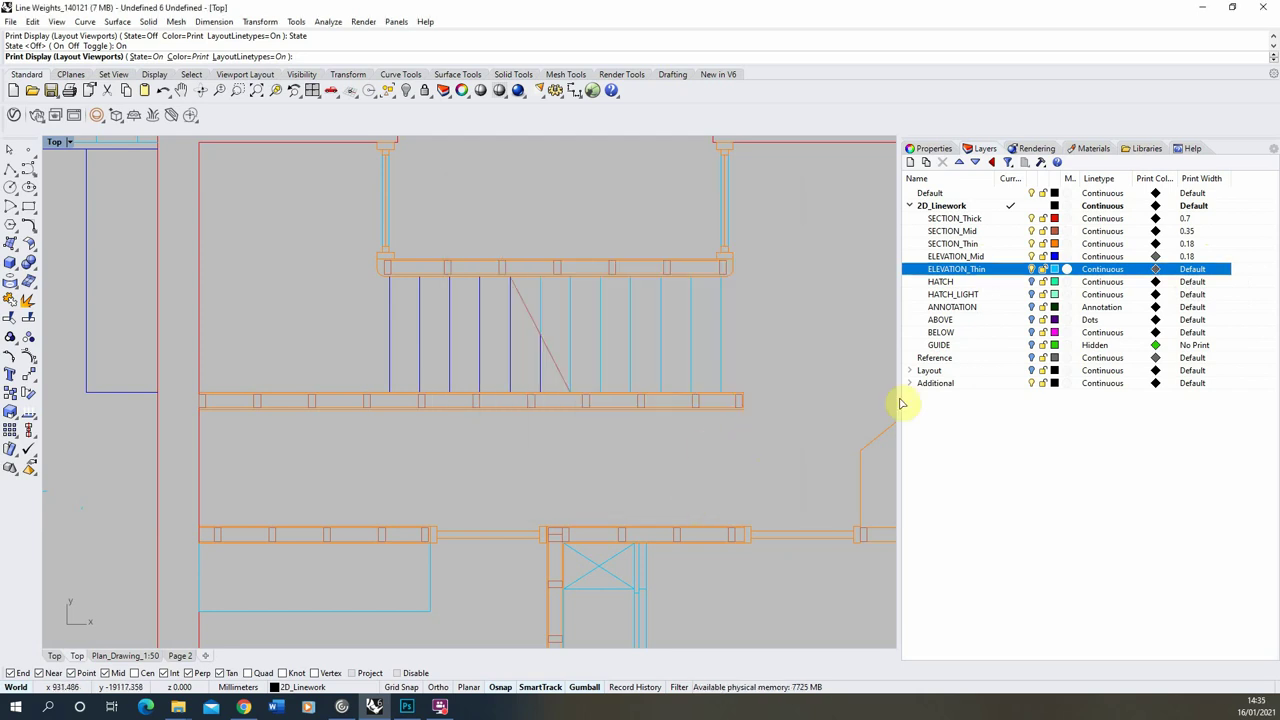
pyautogui.click(1193, 270)
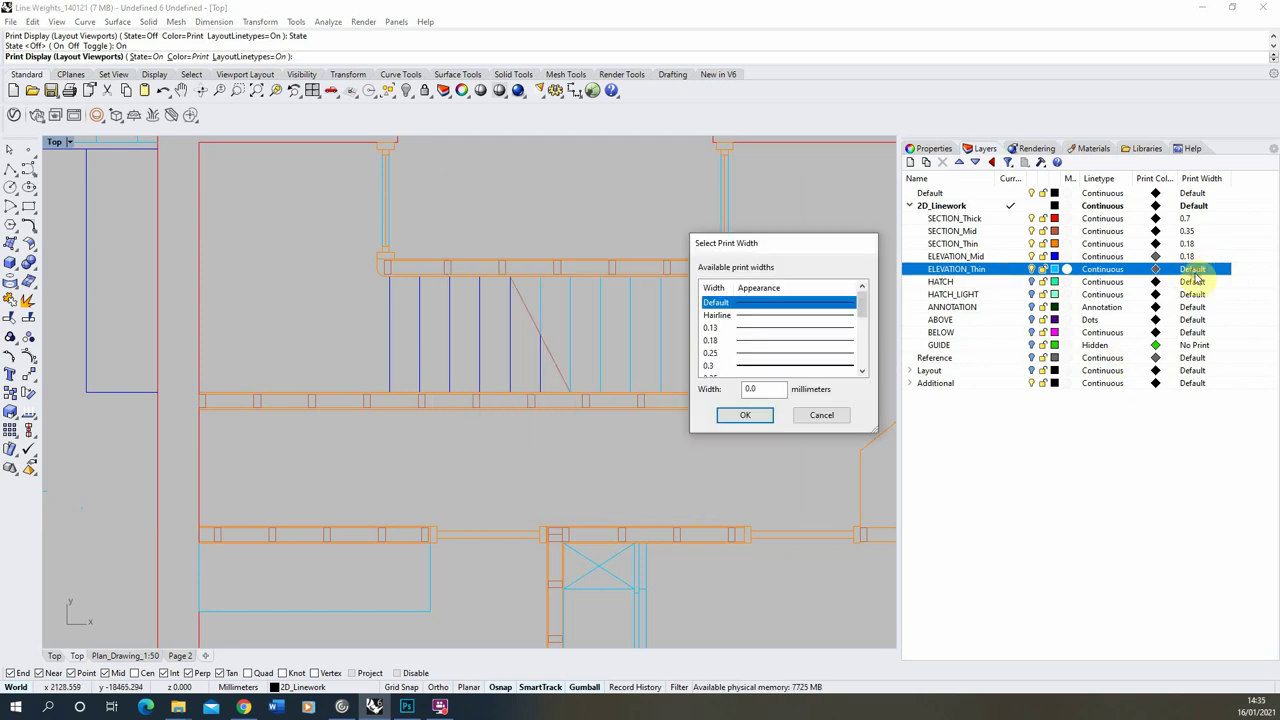
pyautogui.click(720, 328)
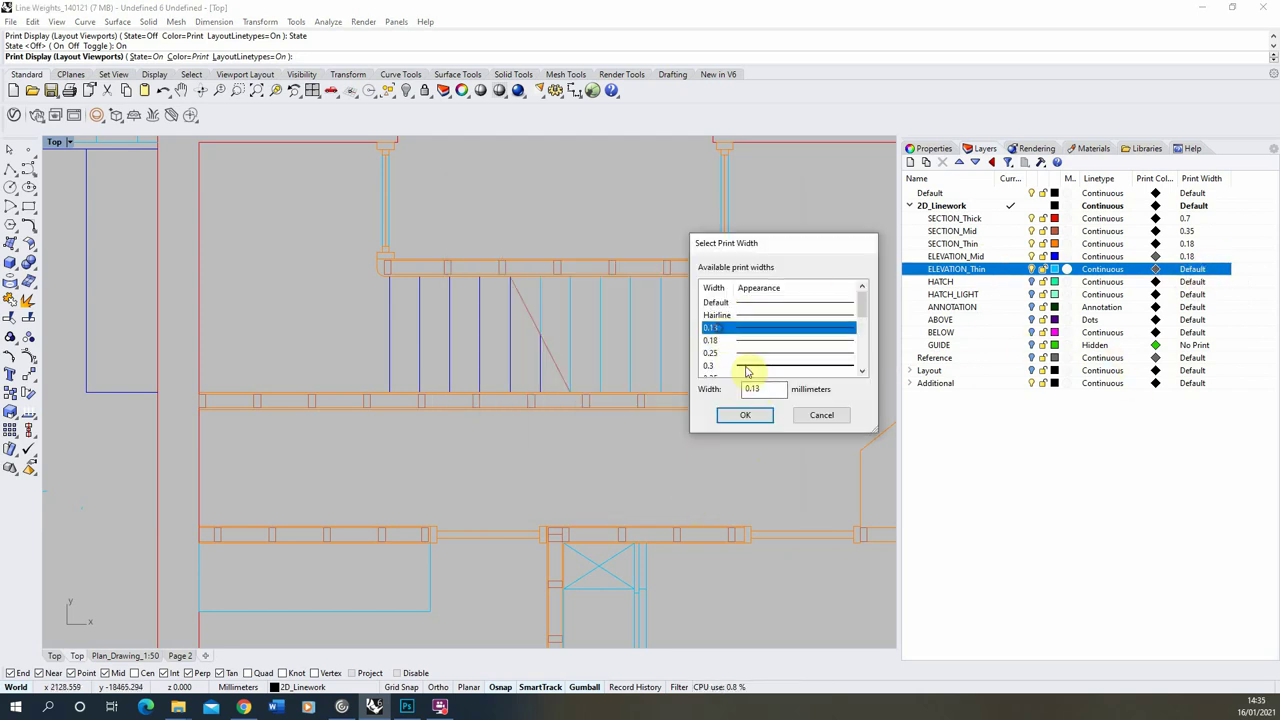
pyautogui.click(764, 390)
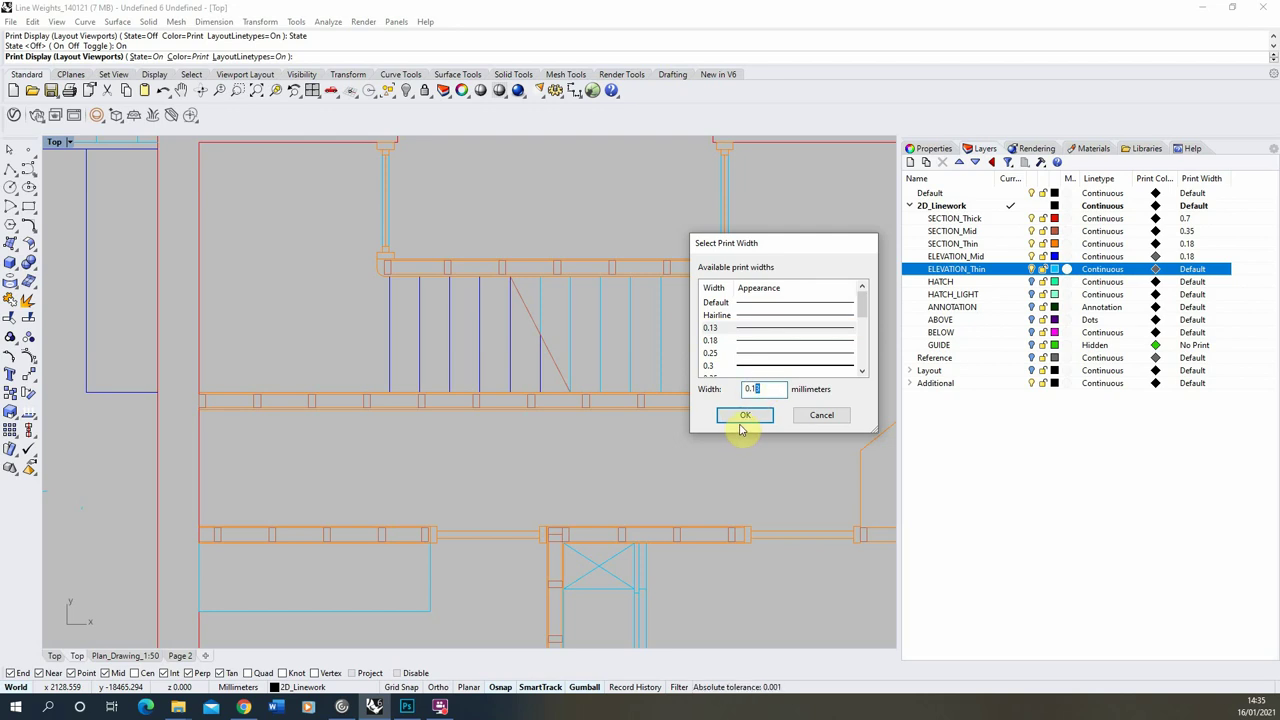
pyautogui.click(746, 416)
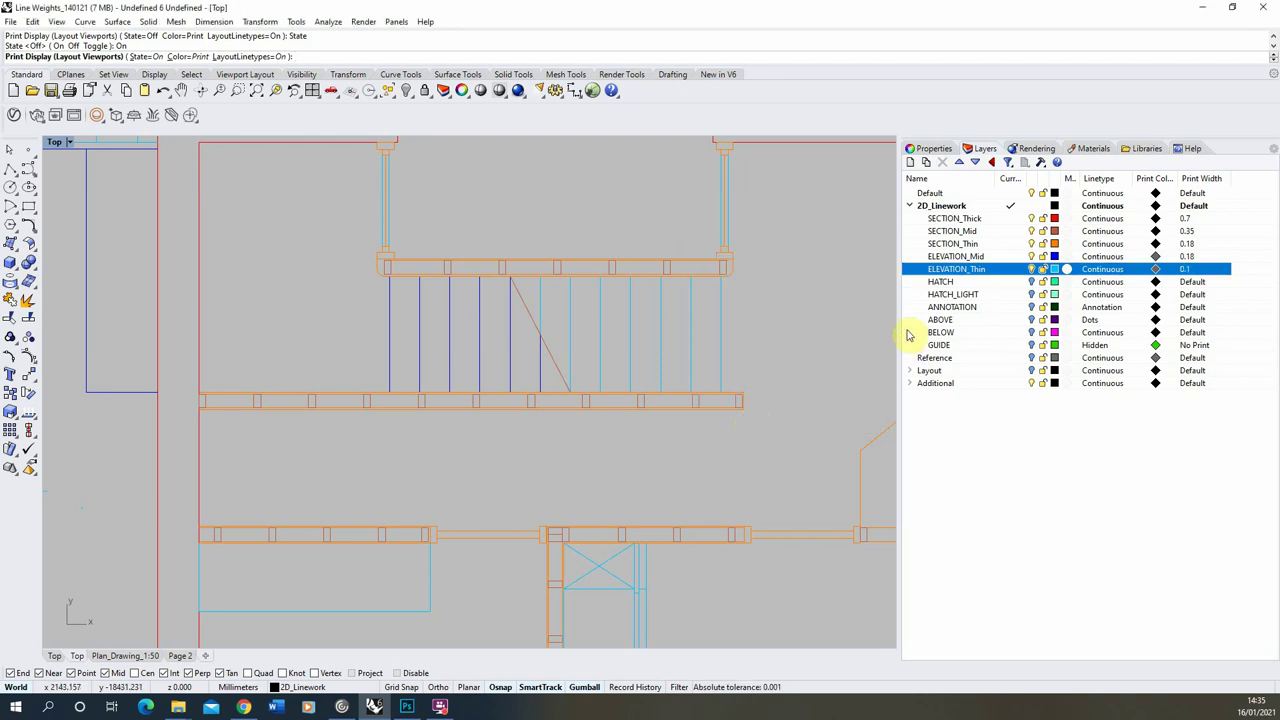
# Open the Plan_Drawing_1:50 layout and compare the elevation line weights of the kitchen units, furniture and stairs with the section walls.
pyautogui.scroll(-2, 421, 386)
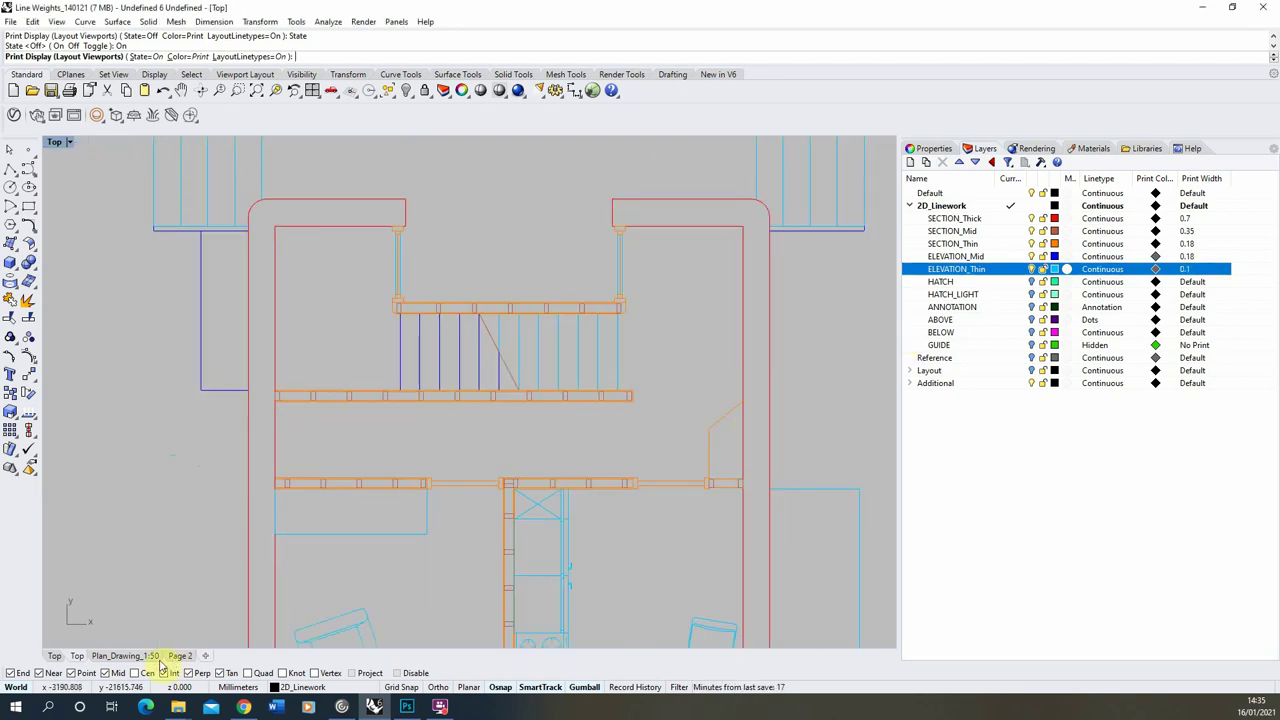
pyautogui.click(147, 656)
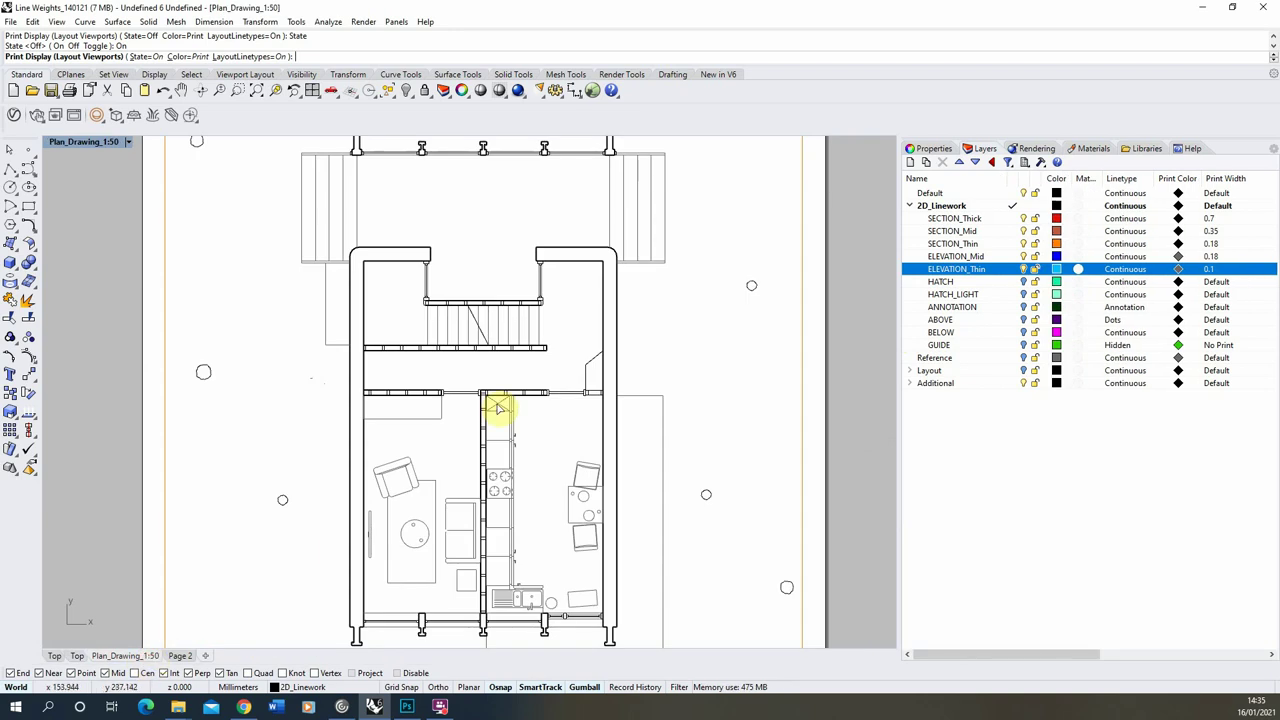
pyautogui.scroll(5, 449, 461)
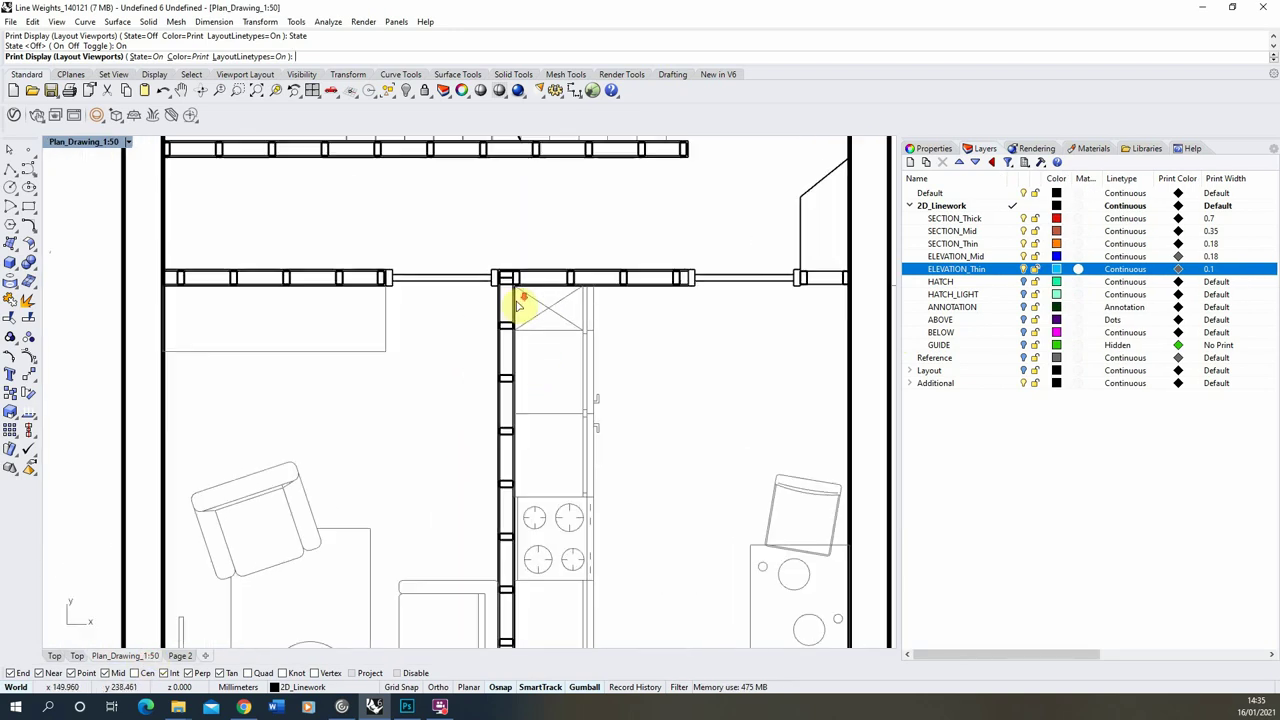
pyautogui.scroll(2, 562, 345)
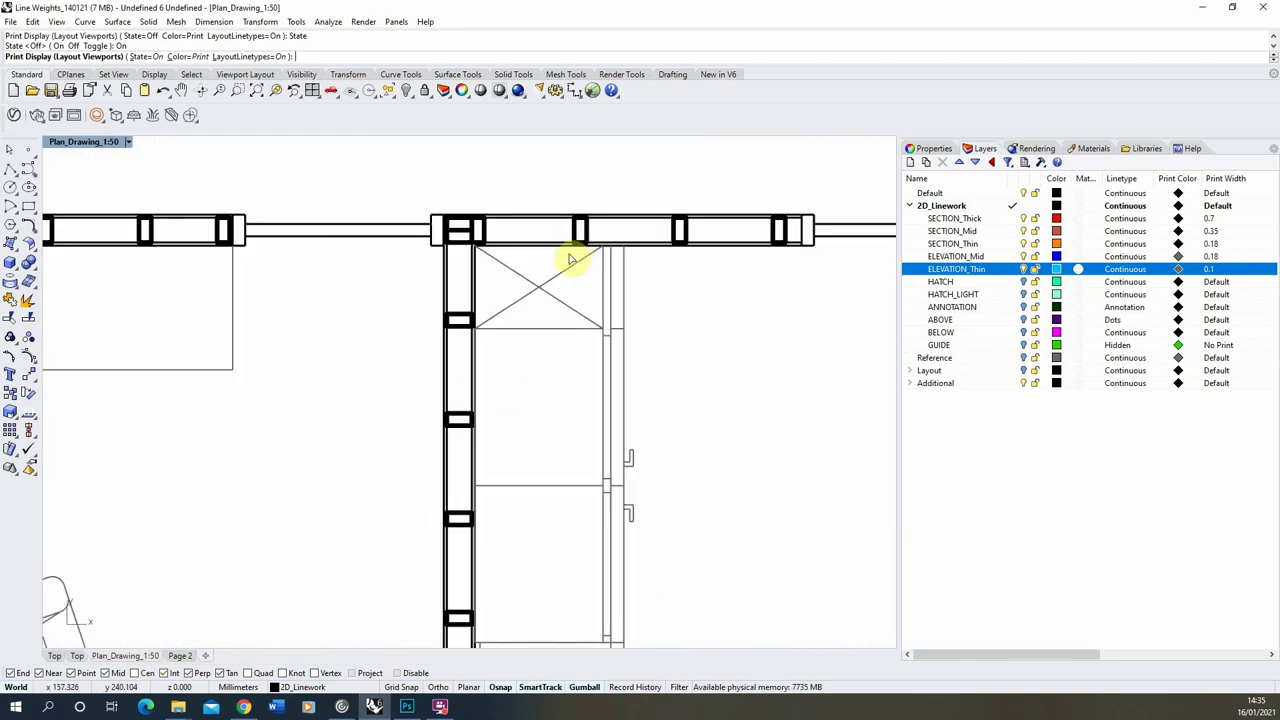
pyautogui.scroll(-1, 570, 259)
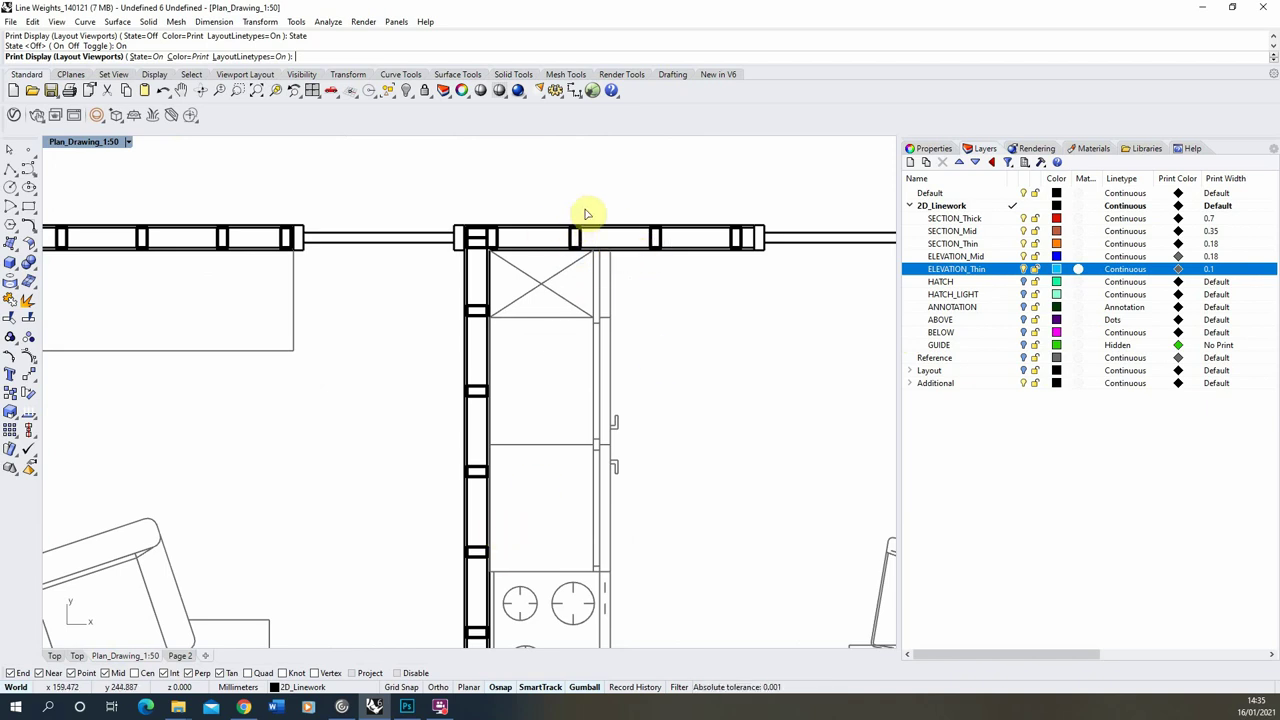
pyautogui.scroll(-2, 484, 365)
pyautogui.scroll(1, 666, 543)
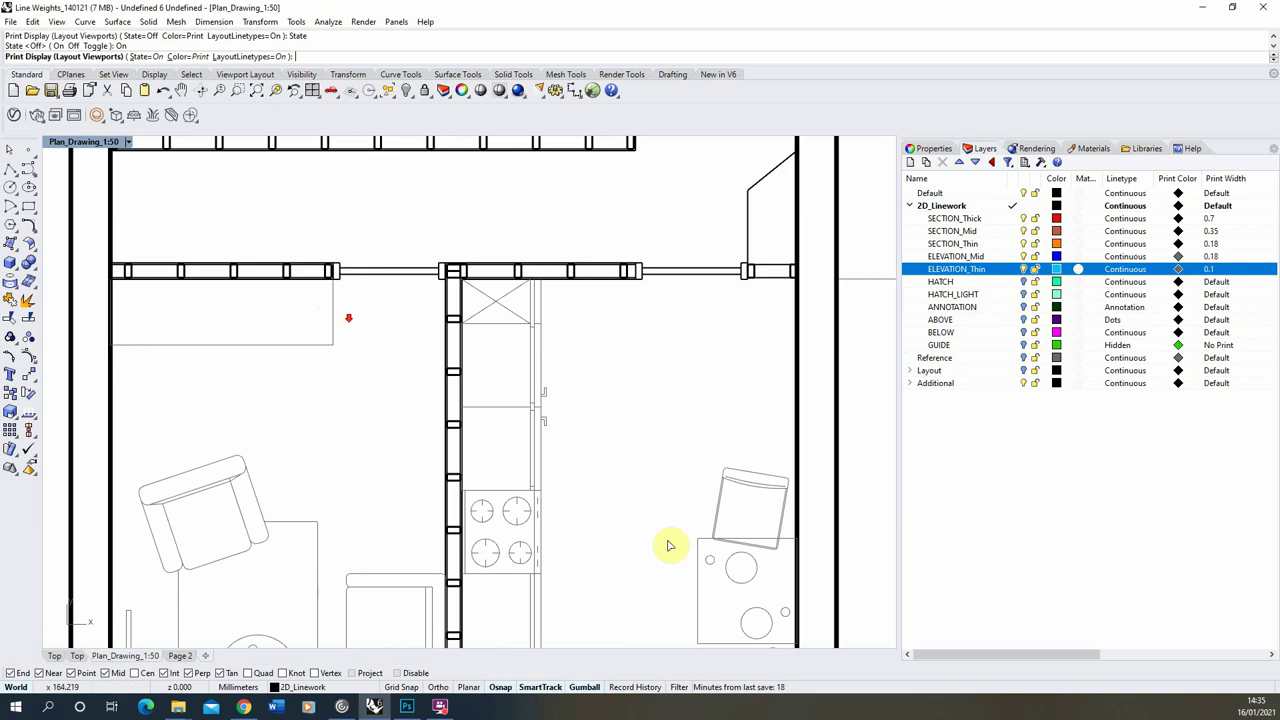
pyautogui.scroll(-1, 580, 251)
pyautogui.scroll(2, 441, 455)
pyautogui.scroll(-2, 503, 495)
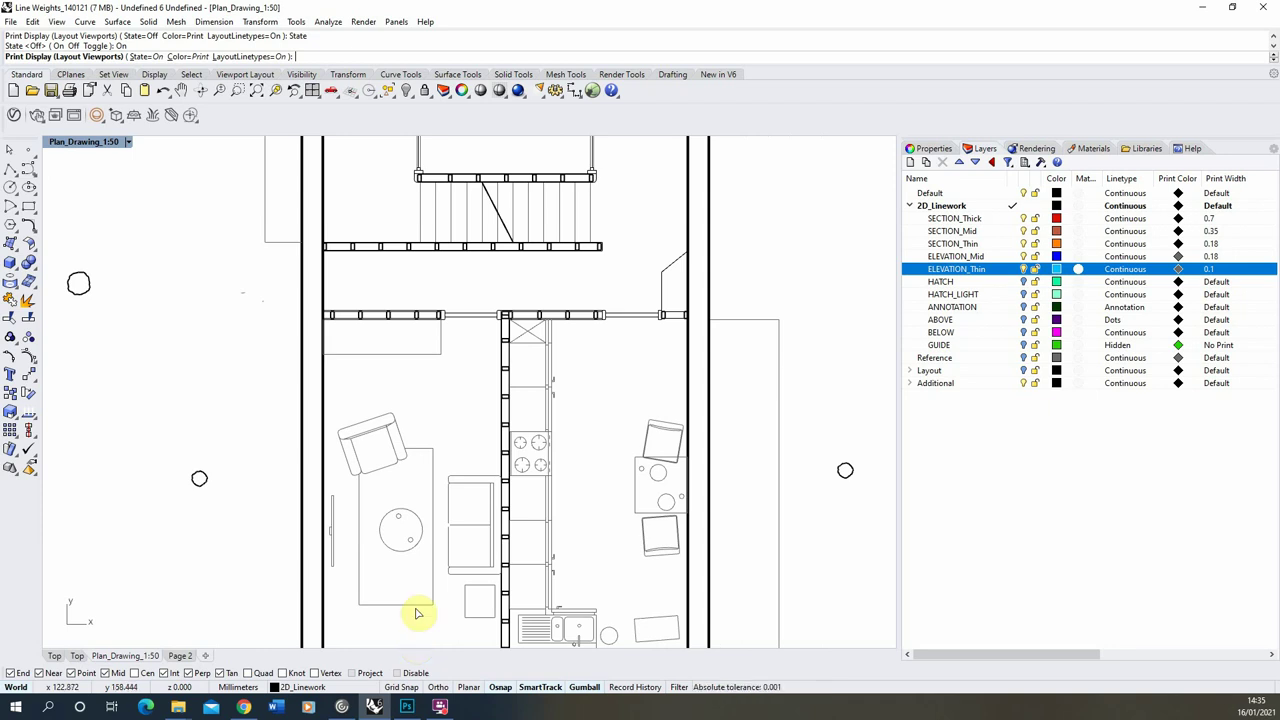
# Return to the Top model view and turn on the HATCH layer to inspect the floor, wall and planting hatches.
pyautogui.click(55, 656)
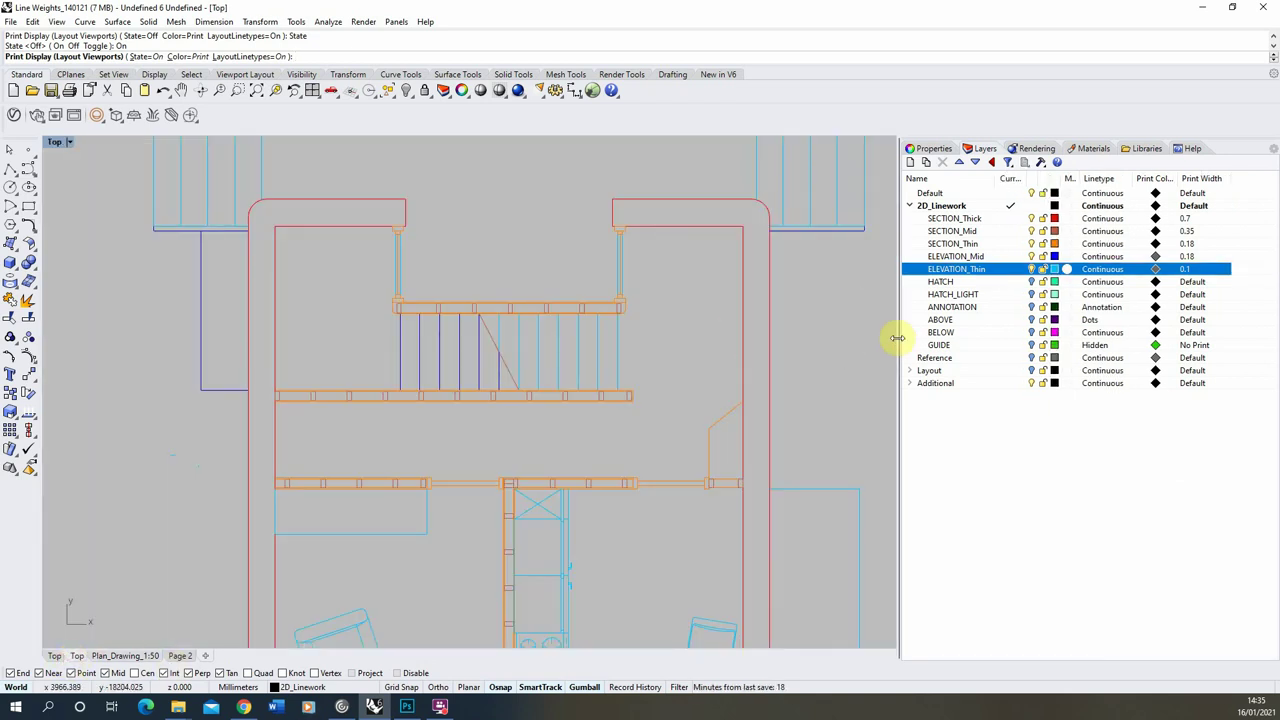
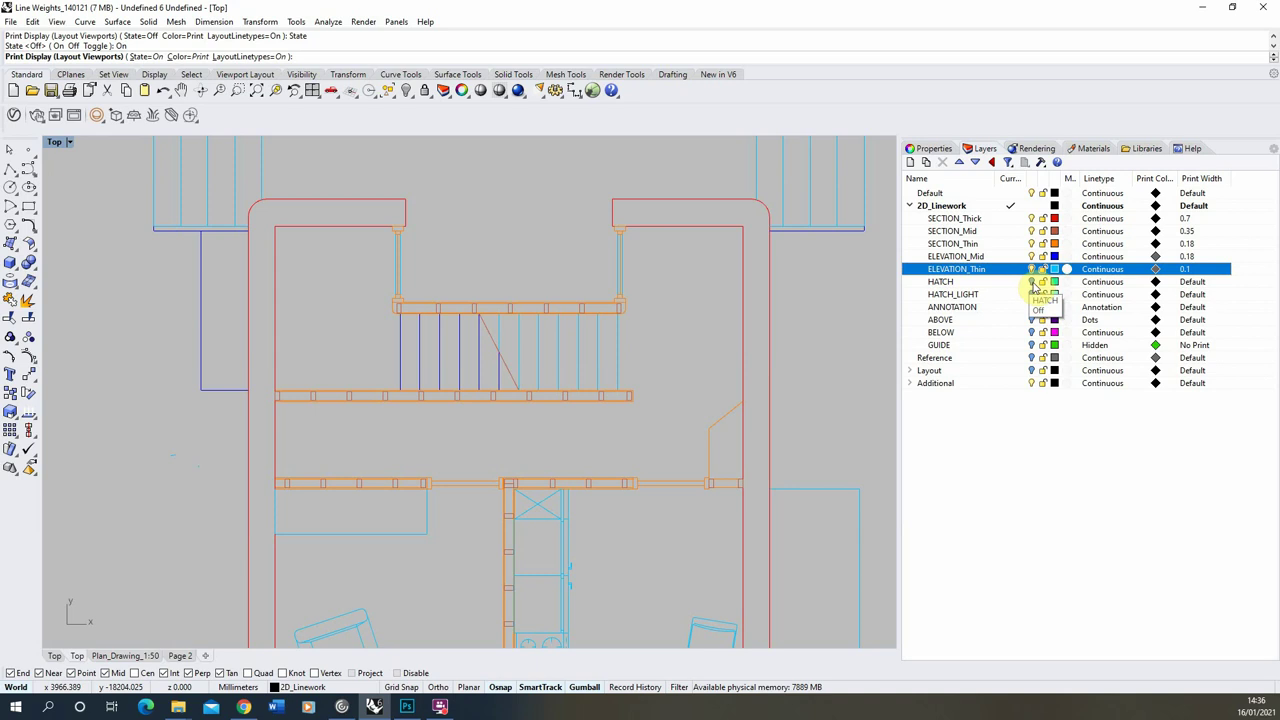
pyautogui.click(1032, 283)
pyautogui.scroll(-2, 294, 363)
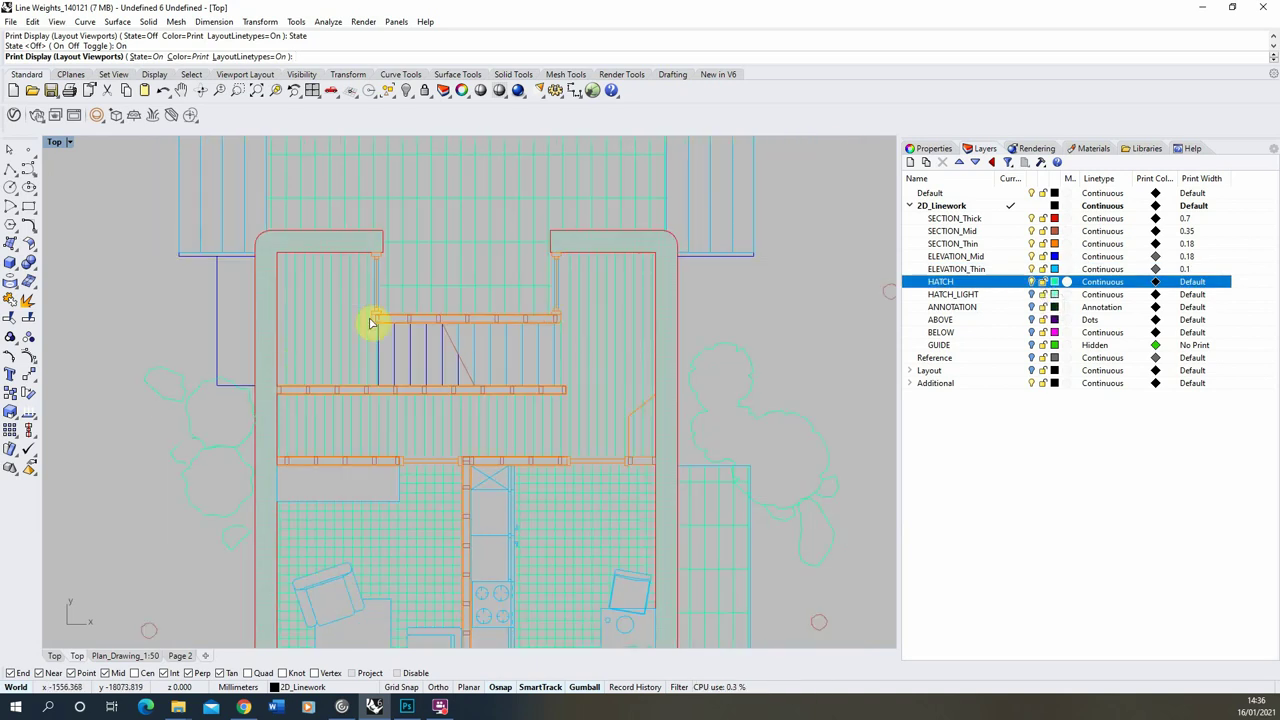
pyautogui.scroll(-3, 486, 274)
pyautogui.scroll(2, 443, 171)
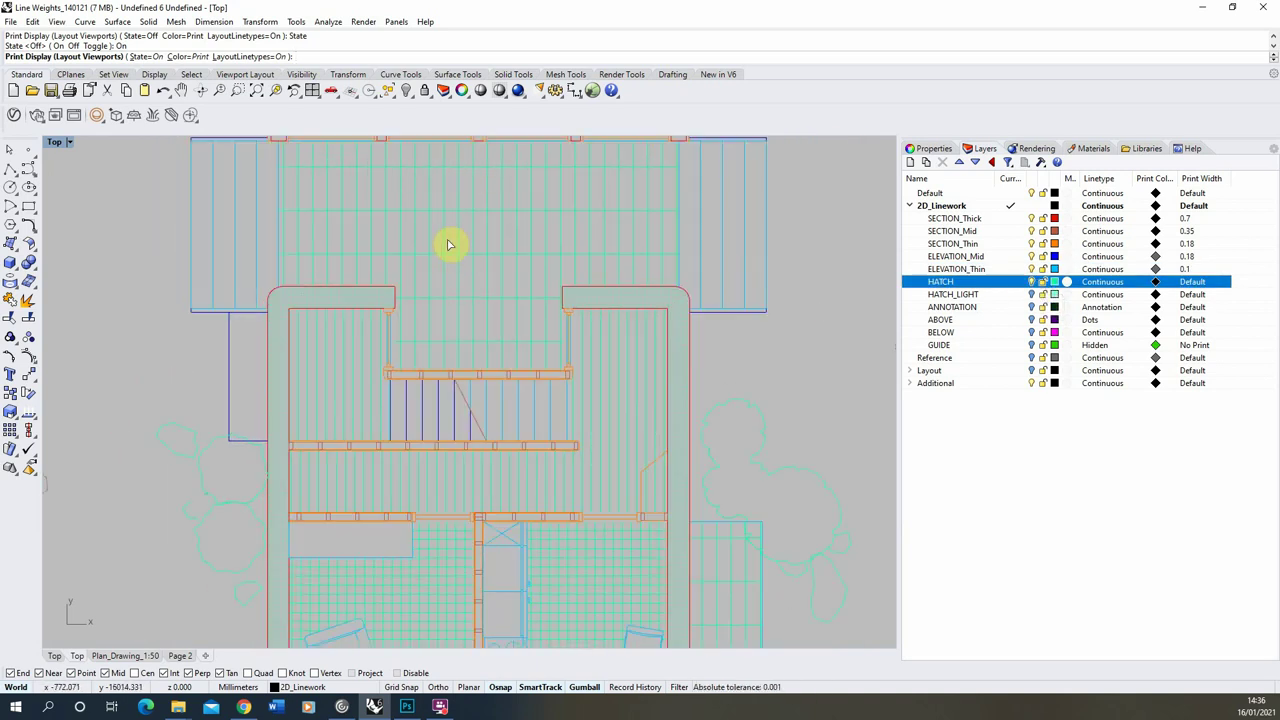
pyautogui.scroll(-1, 523, 277)
pyautogui.scroll(1, 470, 485)
pyautogui.scroll(1, 485, 470)
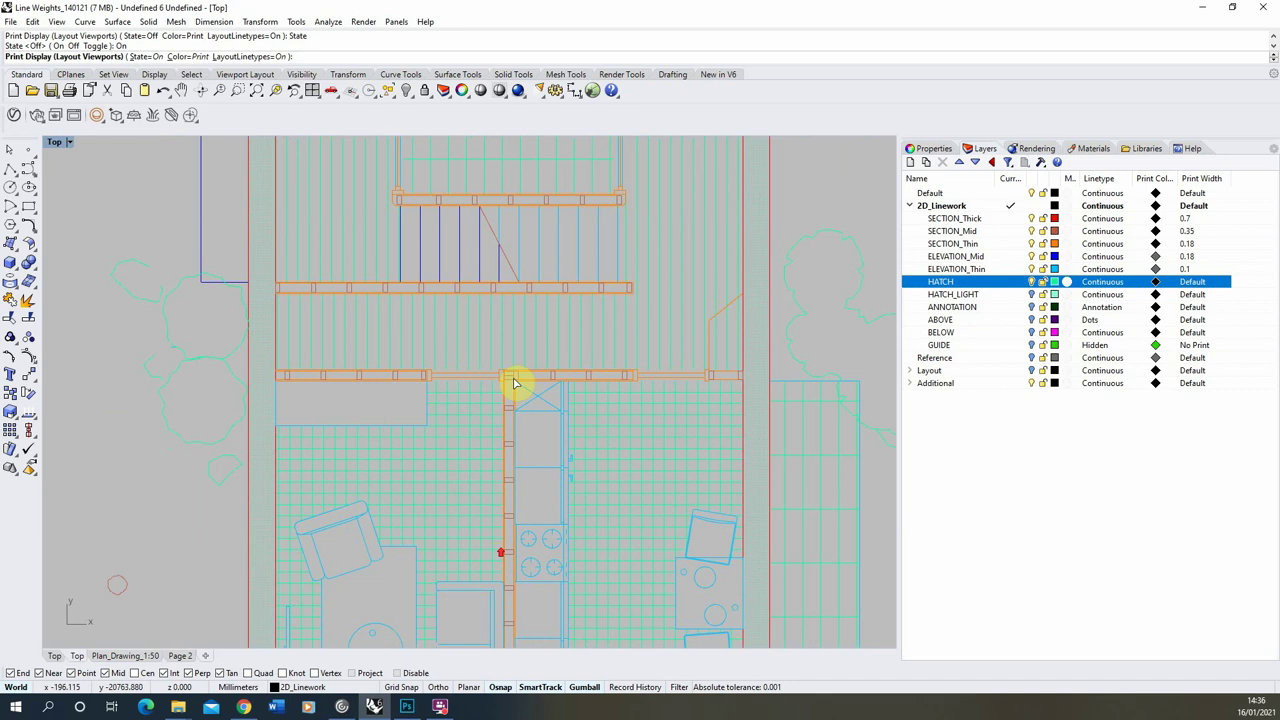
pyautogui.scroll(-1, 480, 375)
pyautogui.scroll(1, 485, 340)
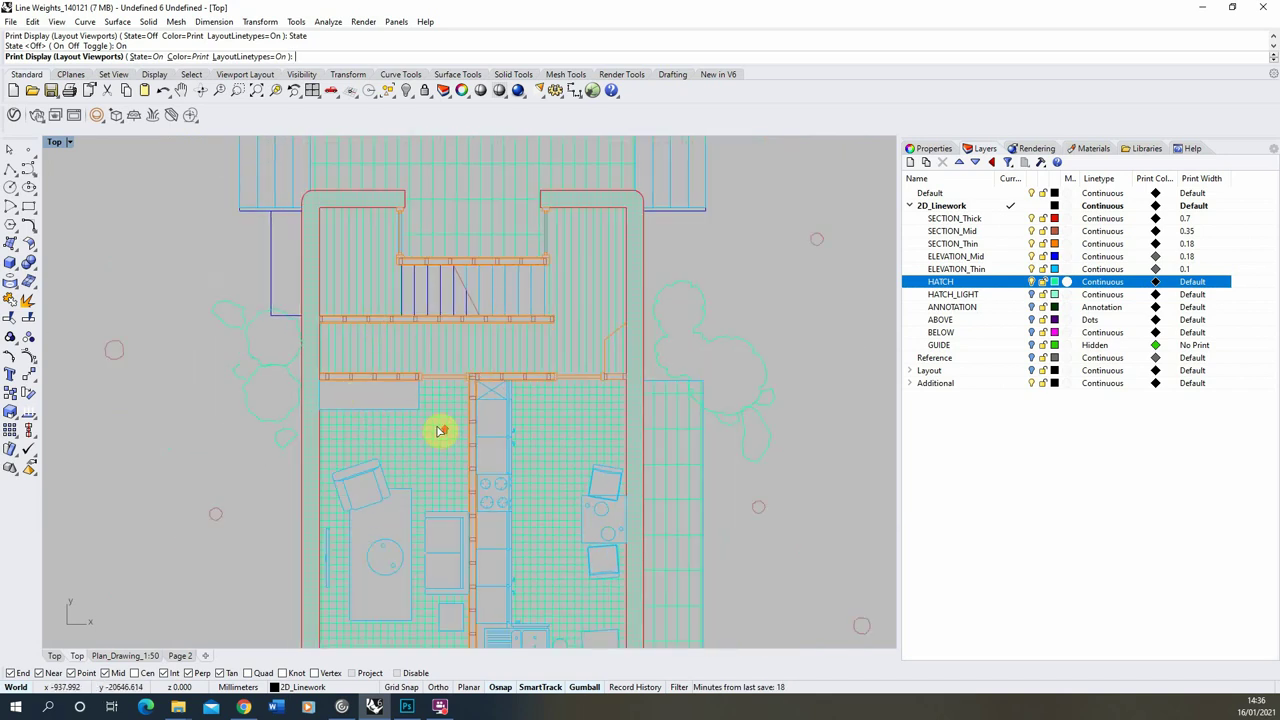
pyautogui.scroll(3, 286, 394)
pyautogui.scroll(-4, 129, 410)
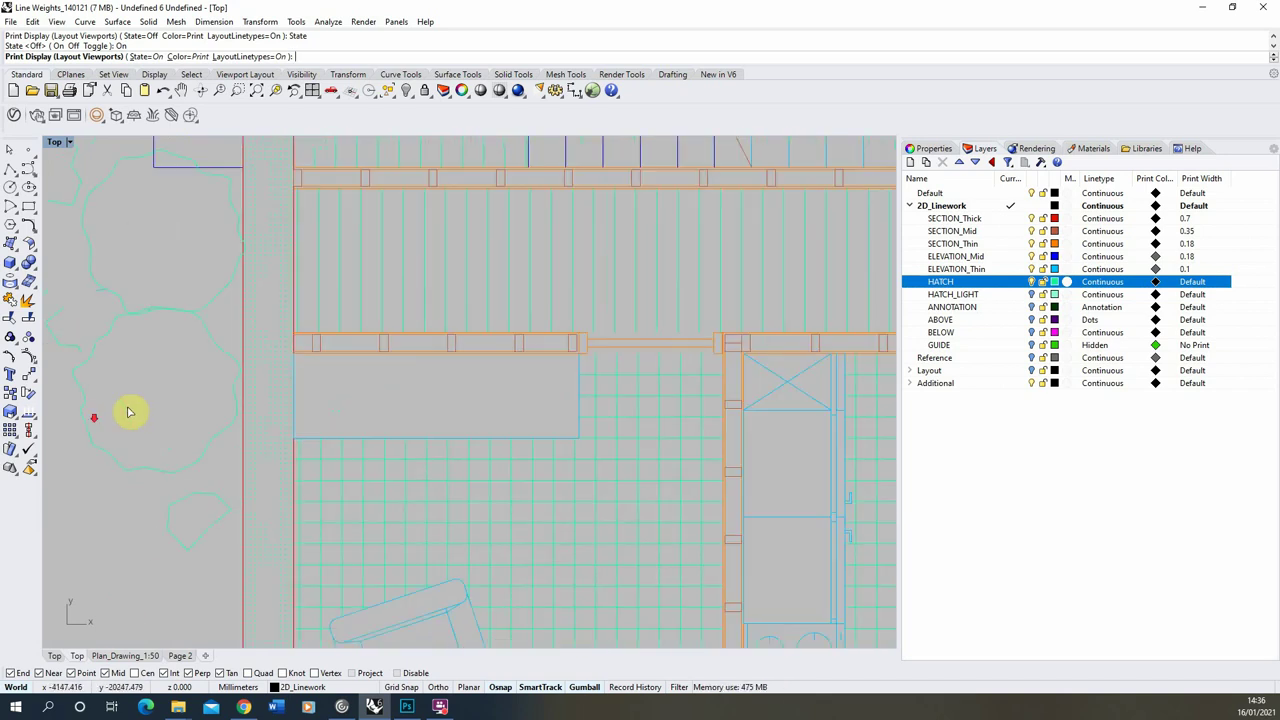
# Set the HATCH layer's print color to Gray and its print width to 0.05 mm.
pyautogui.click(1156, 282)
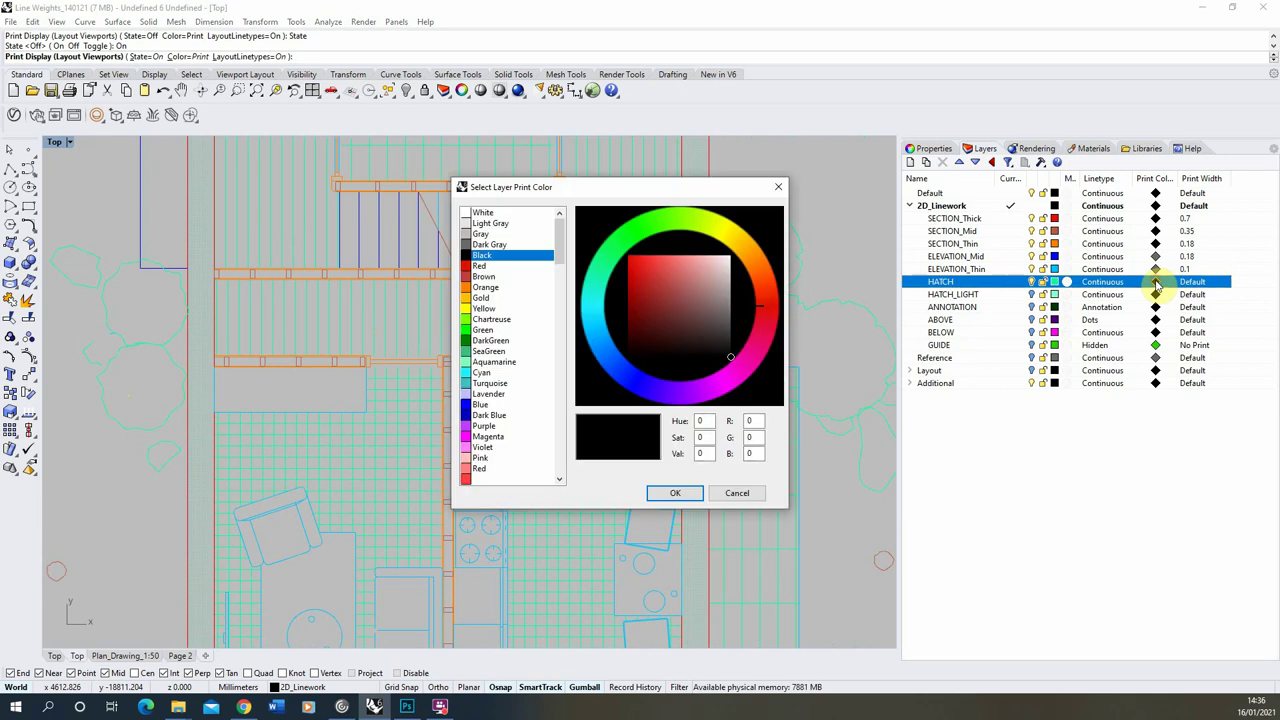
pyautogui.click(488, 234)
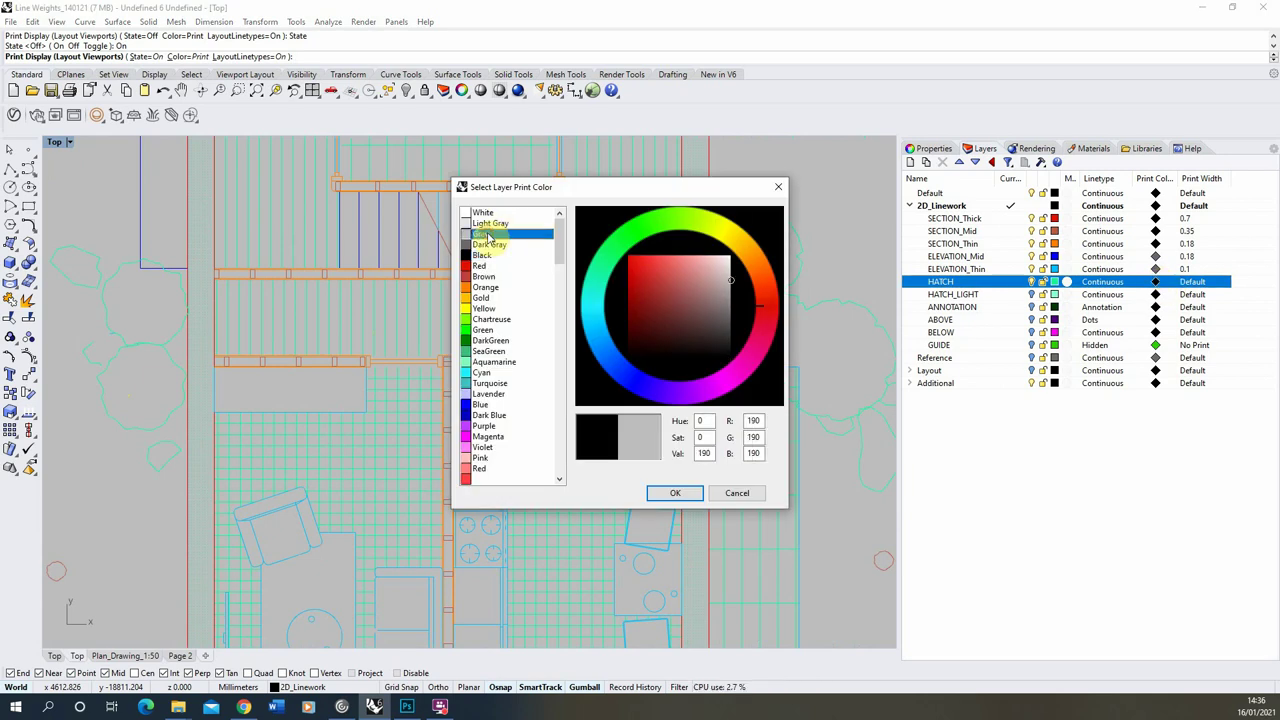
pyautogui.click(675, 493)
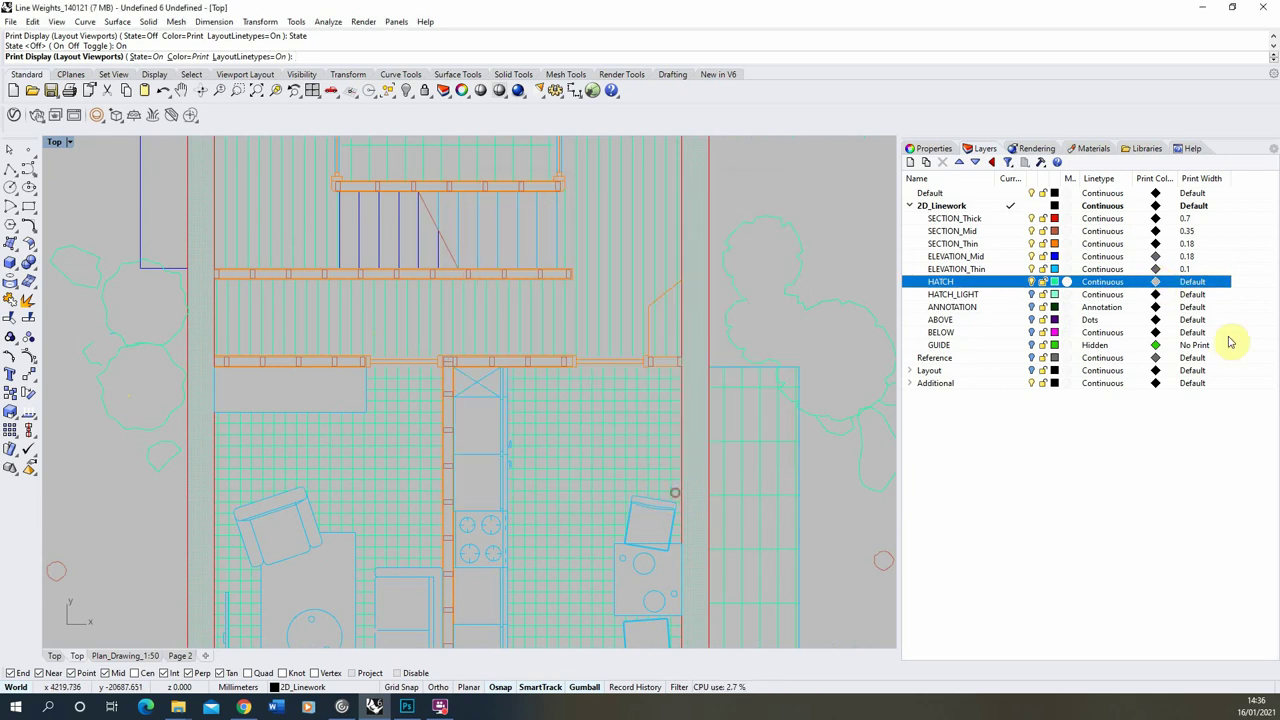
pyautogui.click(1195, 282)
pyautogui.click(766, 391)
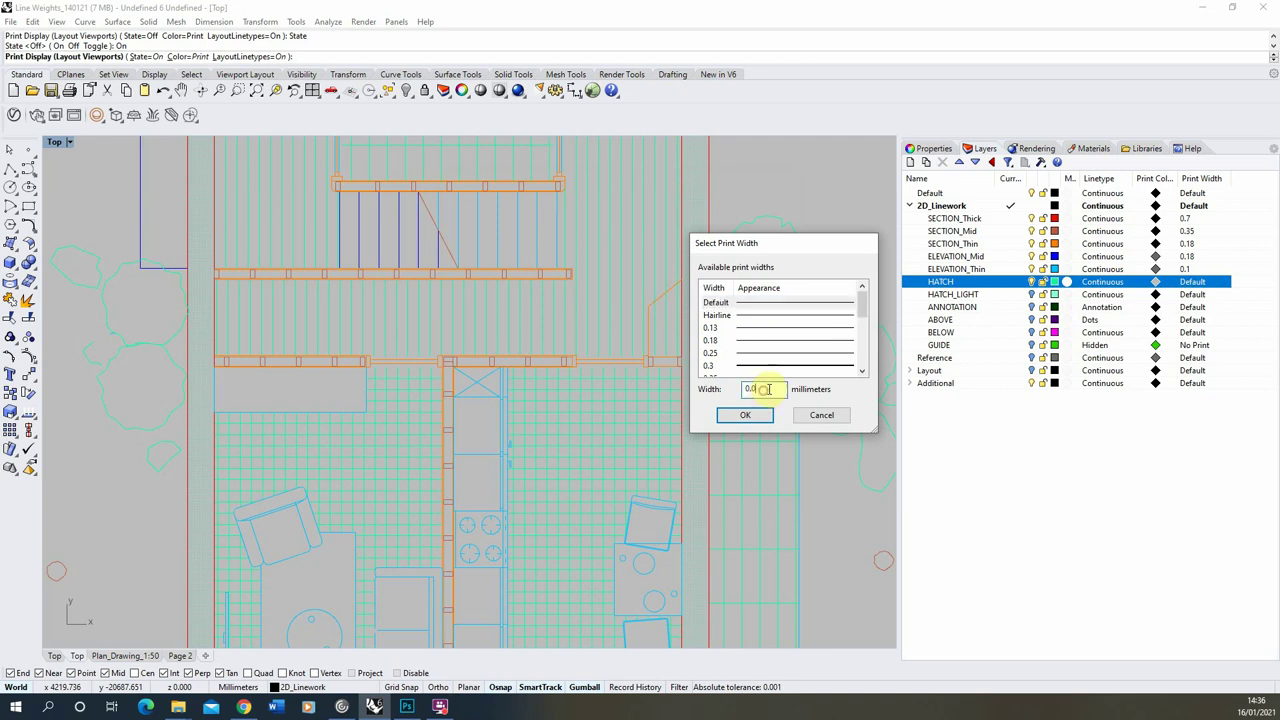
pyautogui.doubleClick(758, 389)
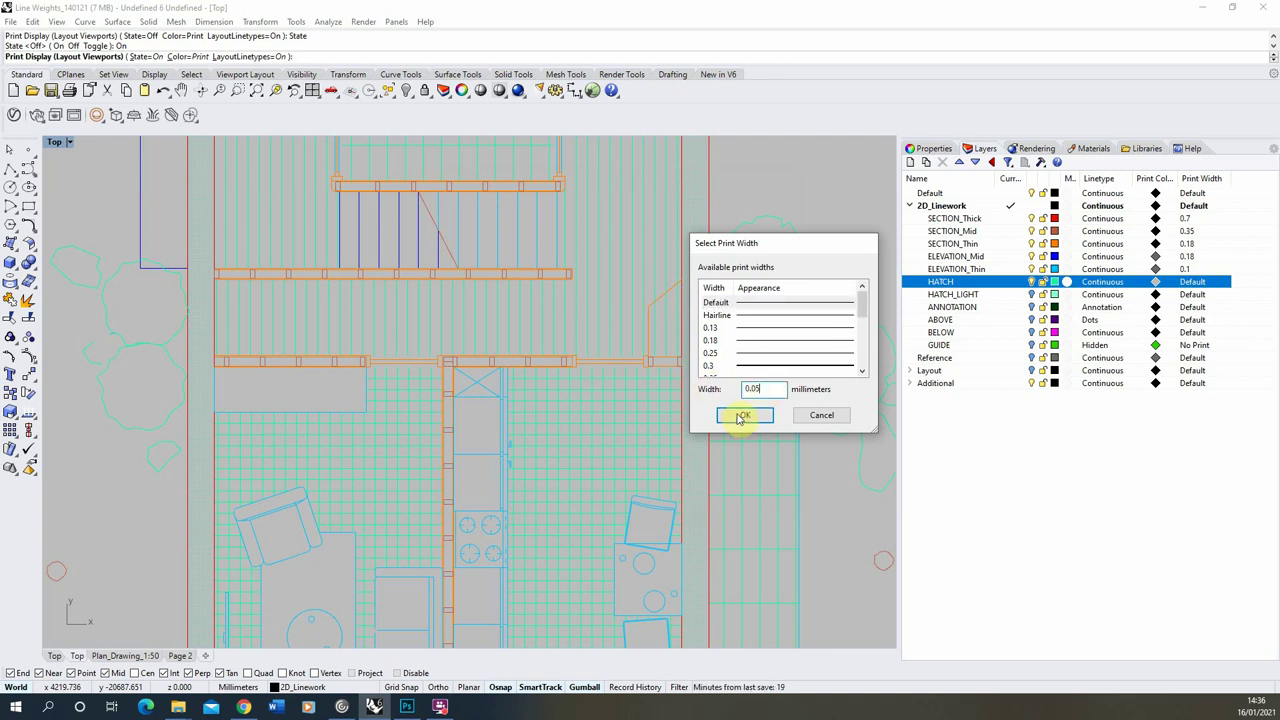
pyautogui.click(741, 417)
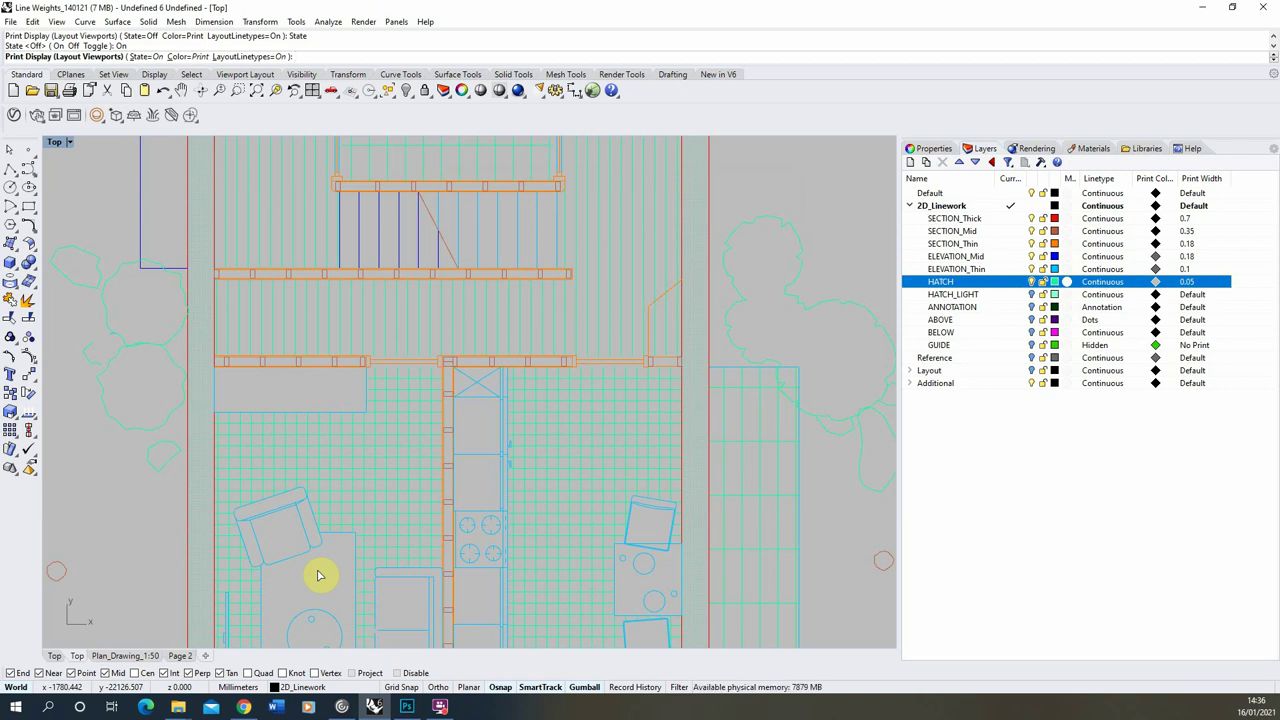
# Review the hatch linework across the whole plan in the Plan_Drawing_1:50 layout and return to the Top model view.
pyautogui.click(126, 655)
pyautogui.scroll(-4, 471, 300)
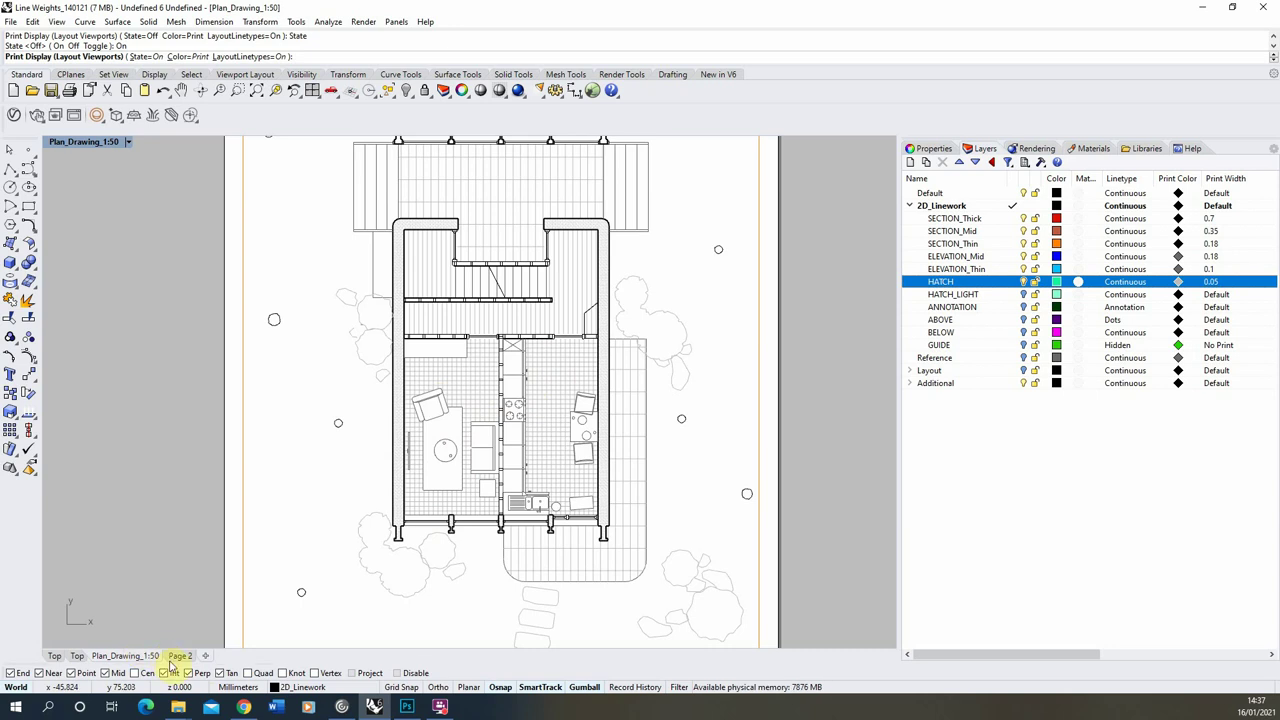
pyautogui.click(76, 657)
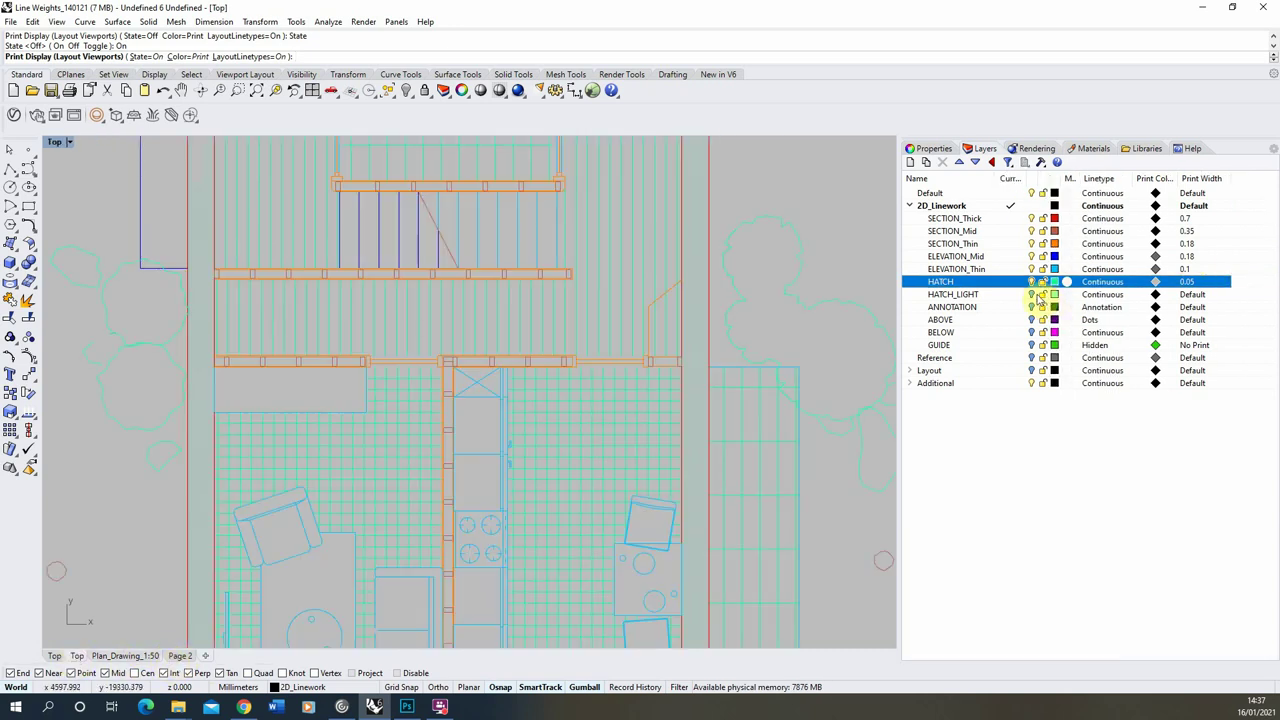
# Turn on the HATCH_LIGHT layer and set its print color to Light Gray.
pyautogui.click(990, 295)
pyautogui.scroll(-5, 371, 343)
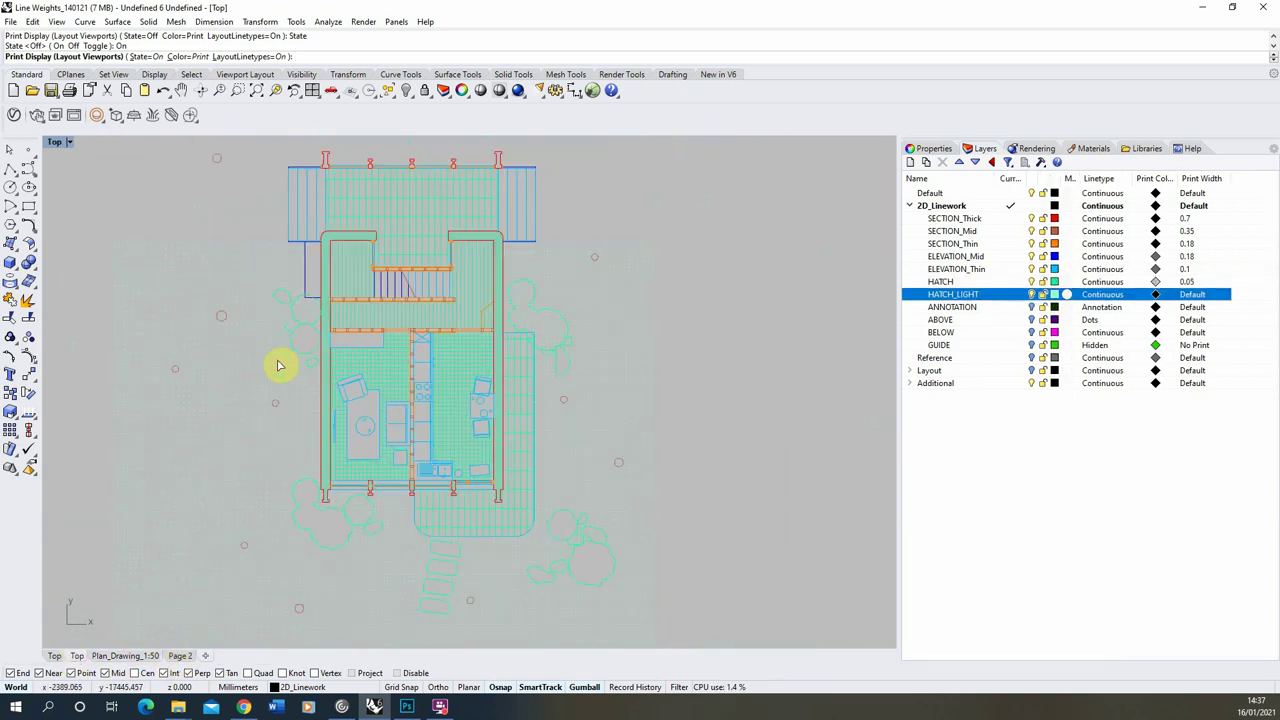
pyautogui.scroll(3, 329, 359)
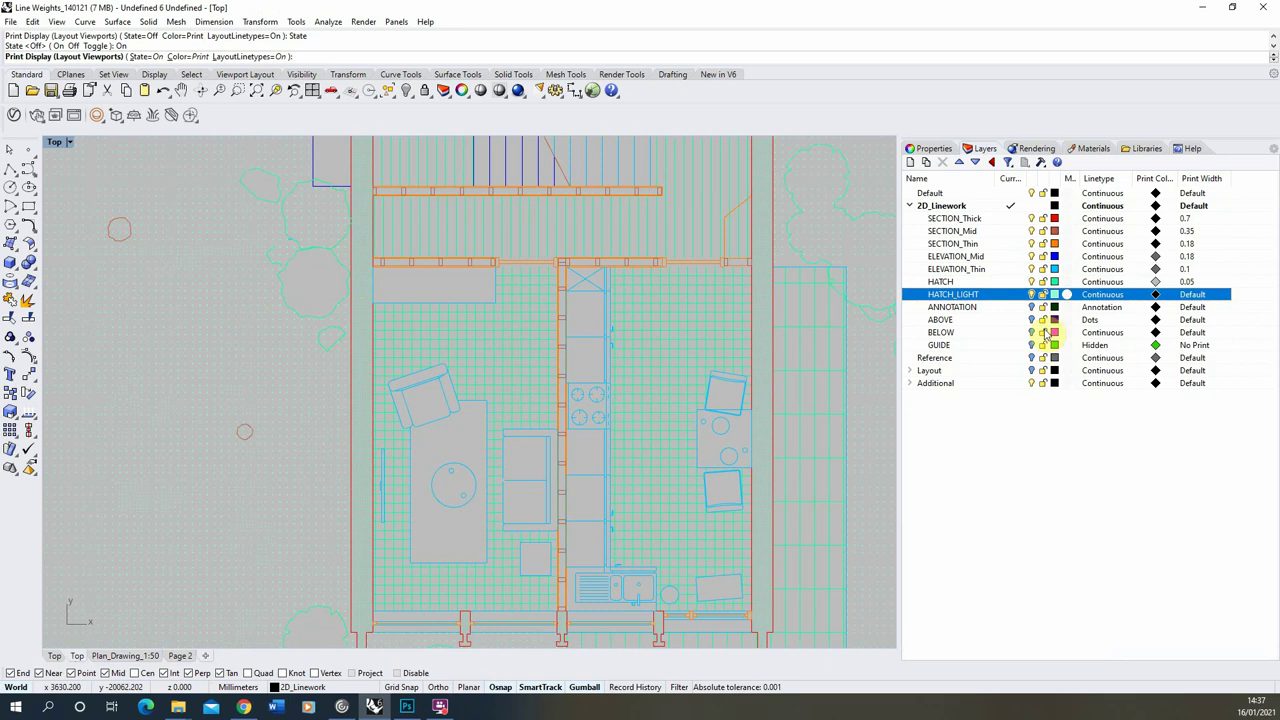
pyautogui.click(1156, 294)
pyautogui.click(489, 223)
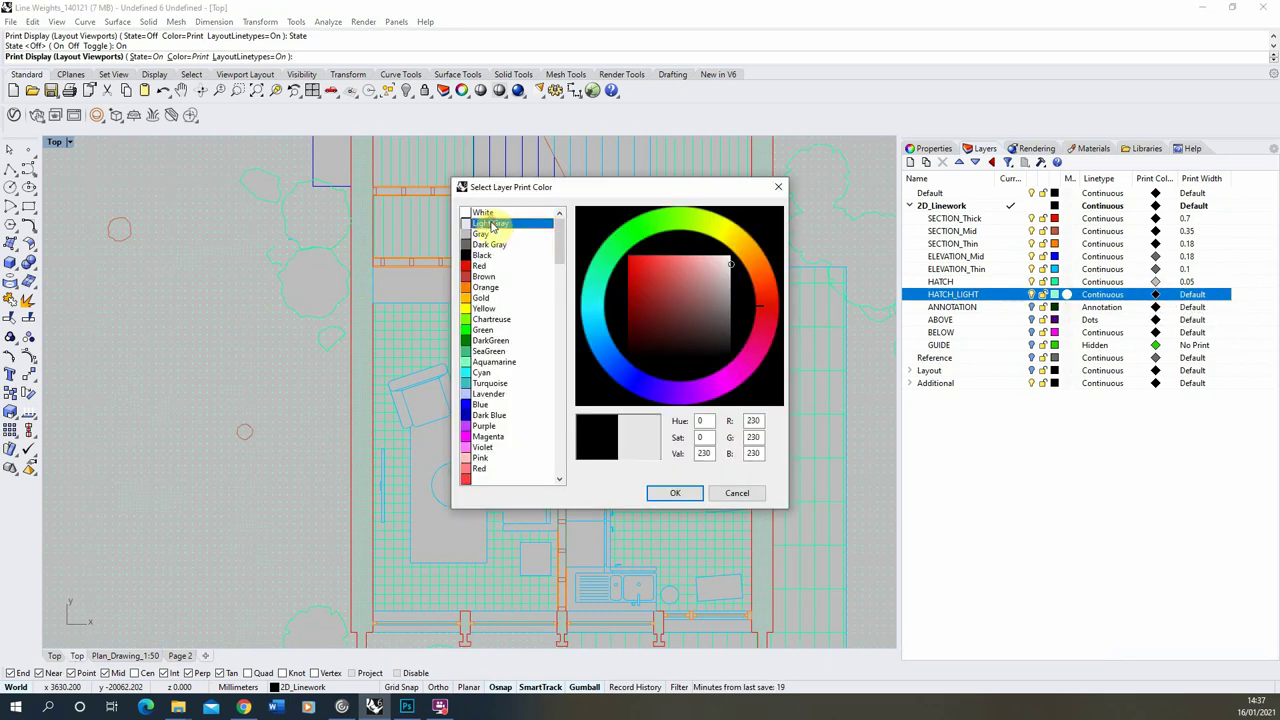
pyautogui.click(670, 493)
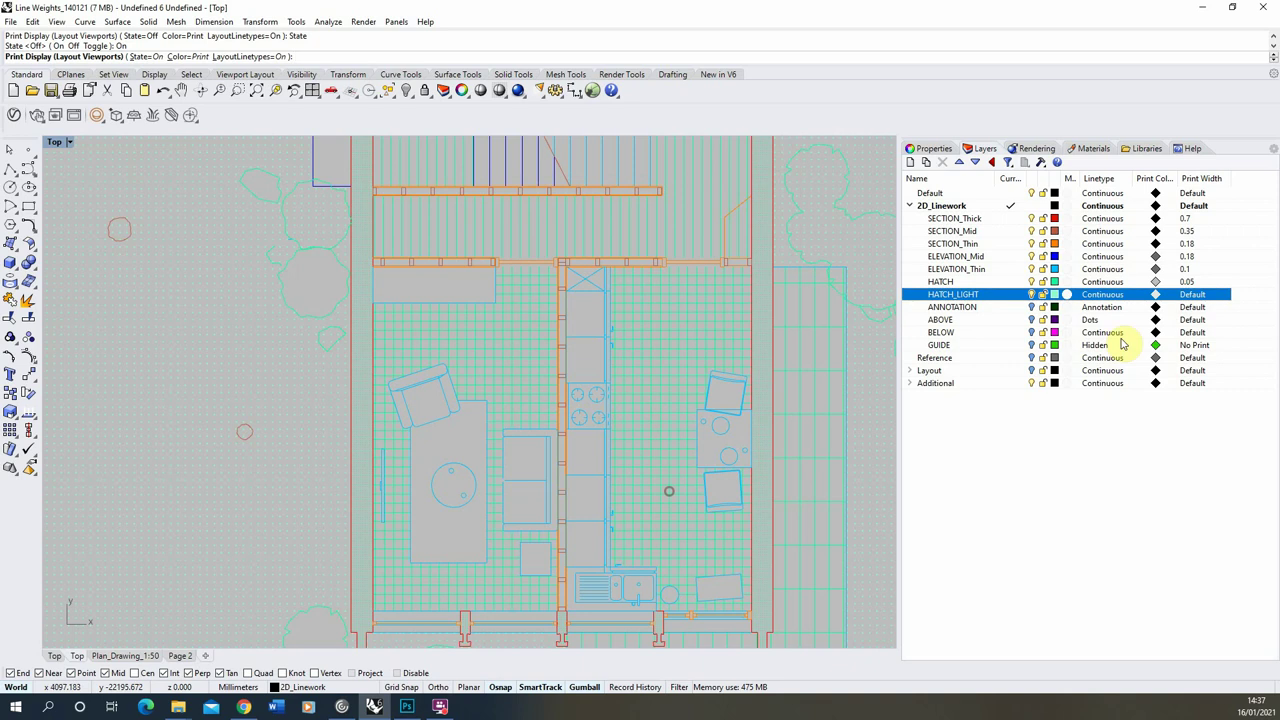
# Set the HATCH_LIGHT layer's print width to 0.05 mm.
pyautogui.click(1194, 294)
pyautogui.click(771, 390)
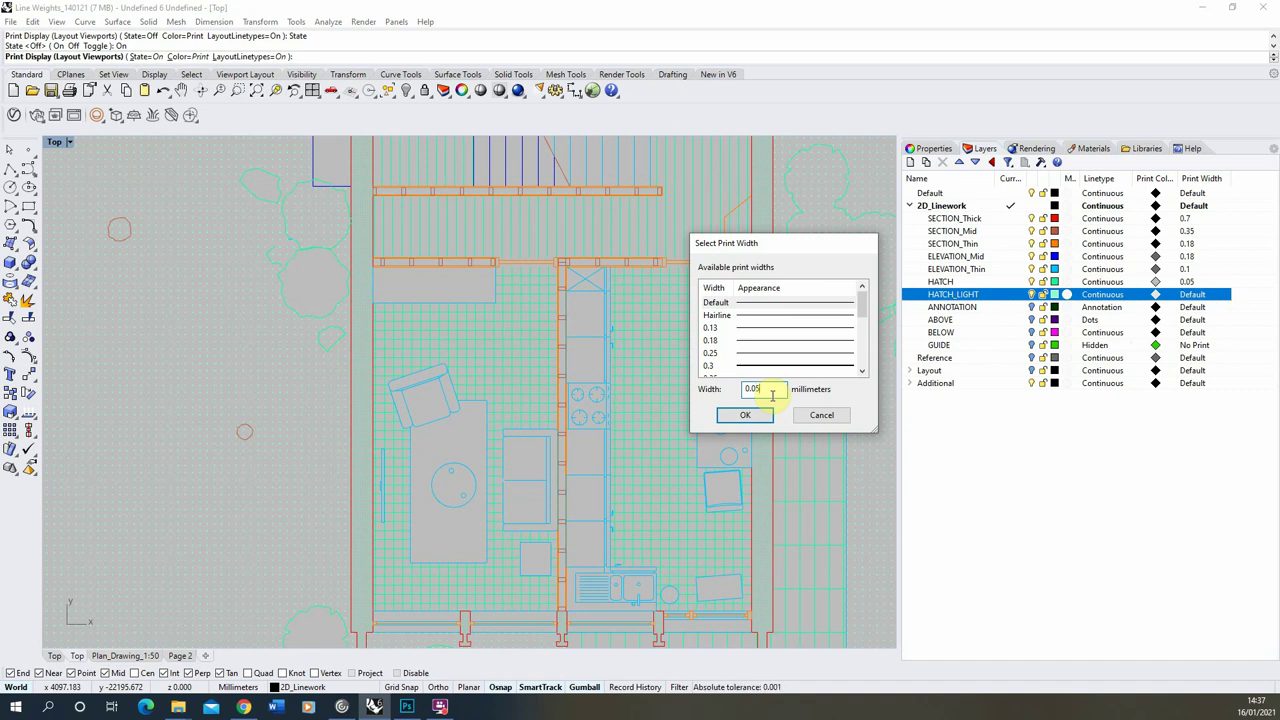
pyautogui.click(745, 415)
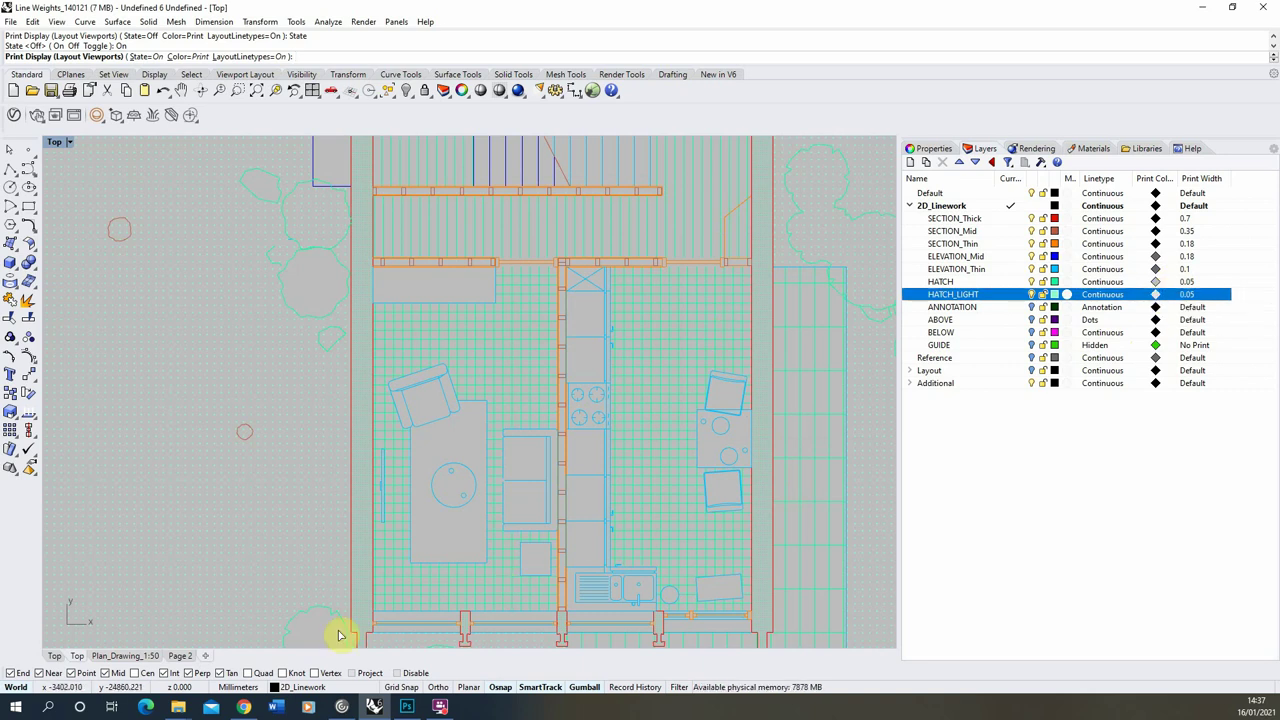
# Open the Plan_Drawing_1:50 layout and review the light ground hatch against the planting, floor hatches and walls.
pyautogui.click(120, 656)
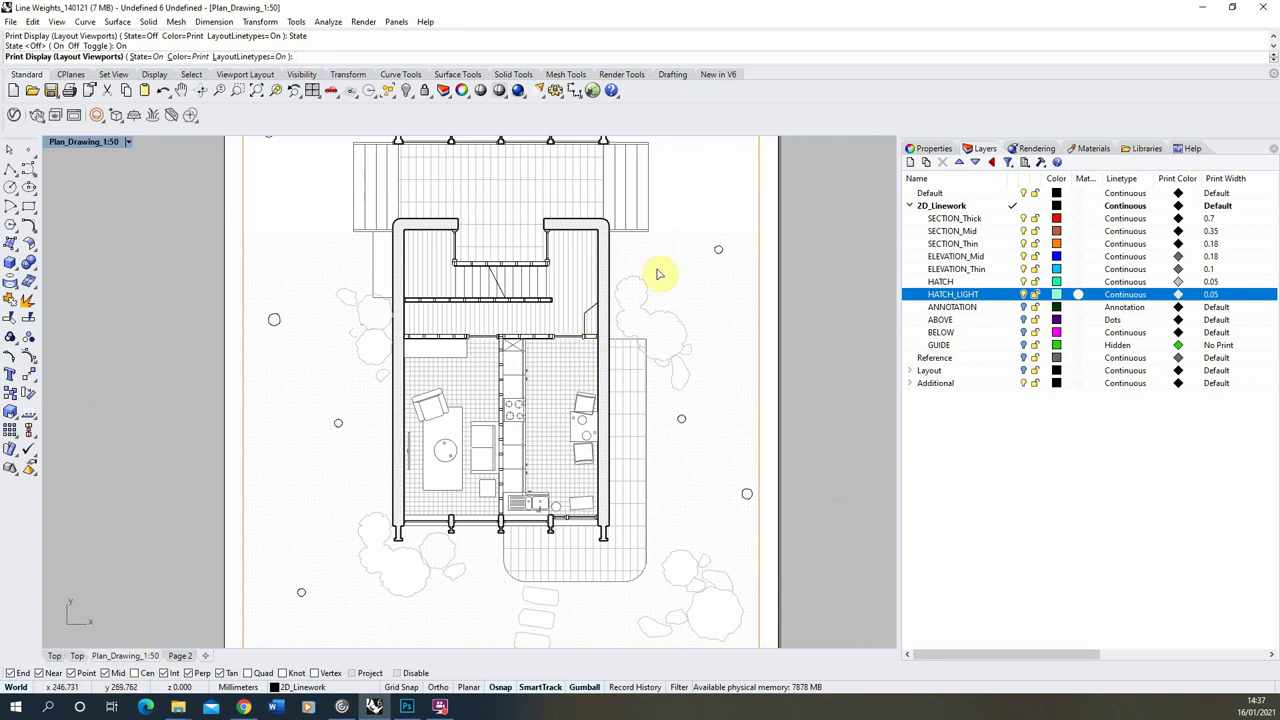
pyautogui.scroll(5, 364, 294)
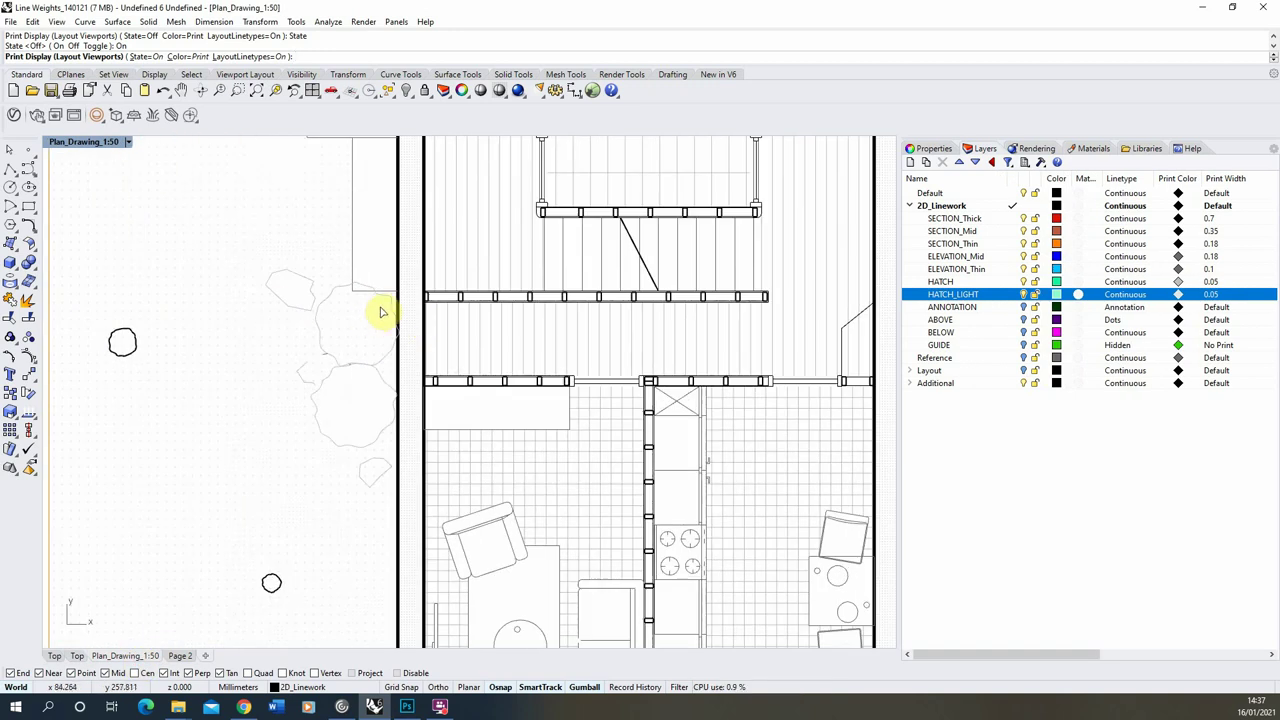
pyautogui.scroll(-4, 270, 300)
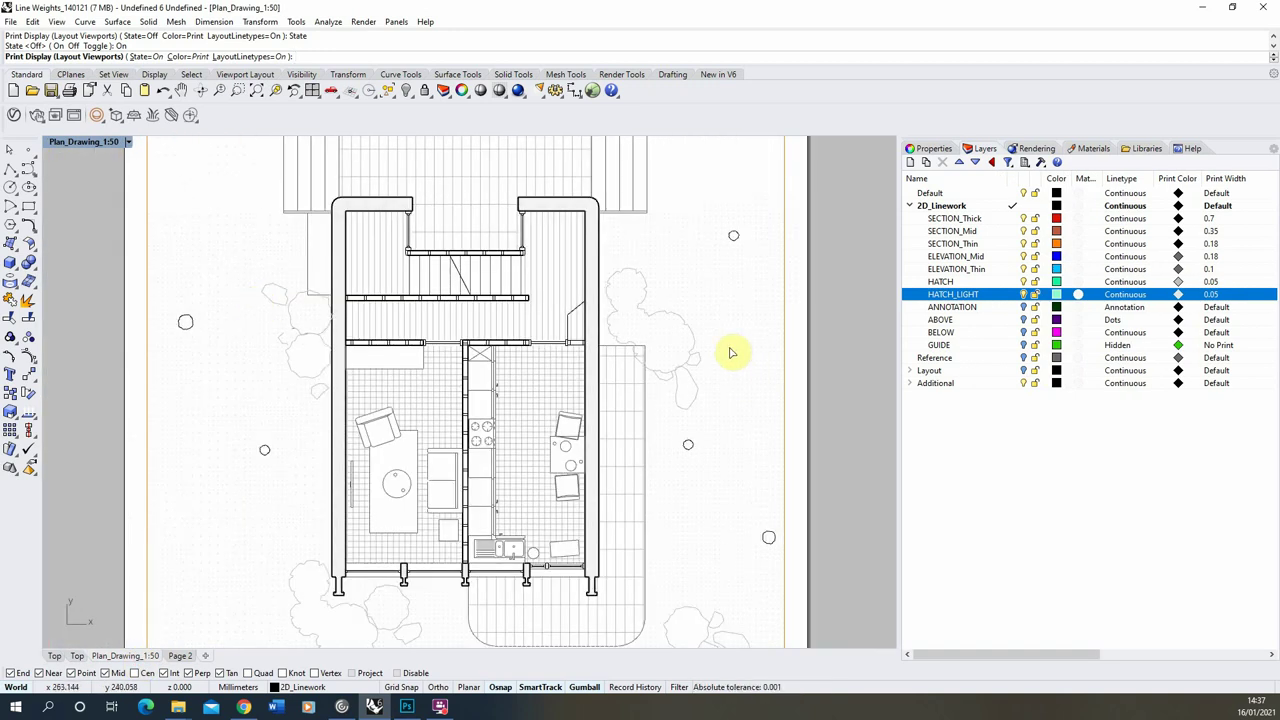
pyautogui.scroll(-1, 635, 355)
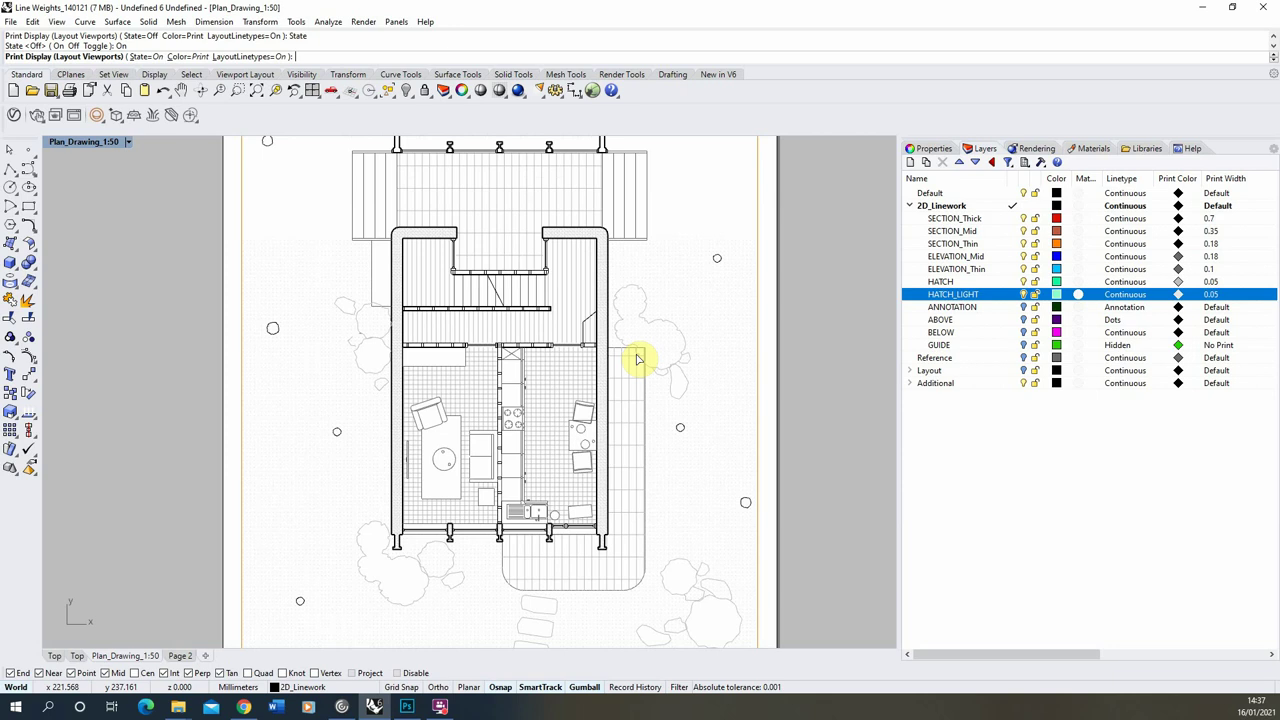
pyautogui.scroll(-1, 571, 363)
pyautogui.scroll(1, 537, 291)
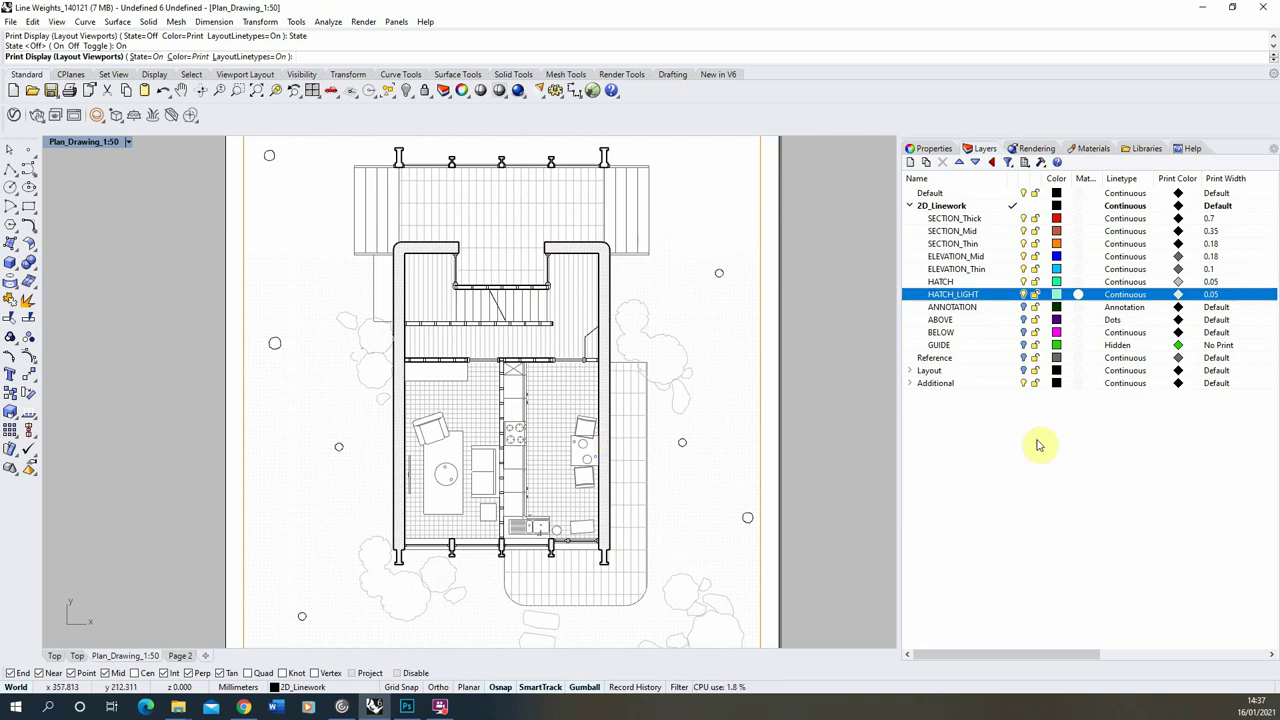
# Turn on the ANNOTATION layer in the Top model view and set its print width to 0.13 mm.
pyautogui.click(64, 656)
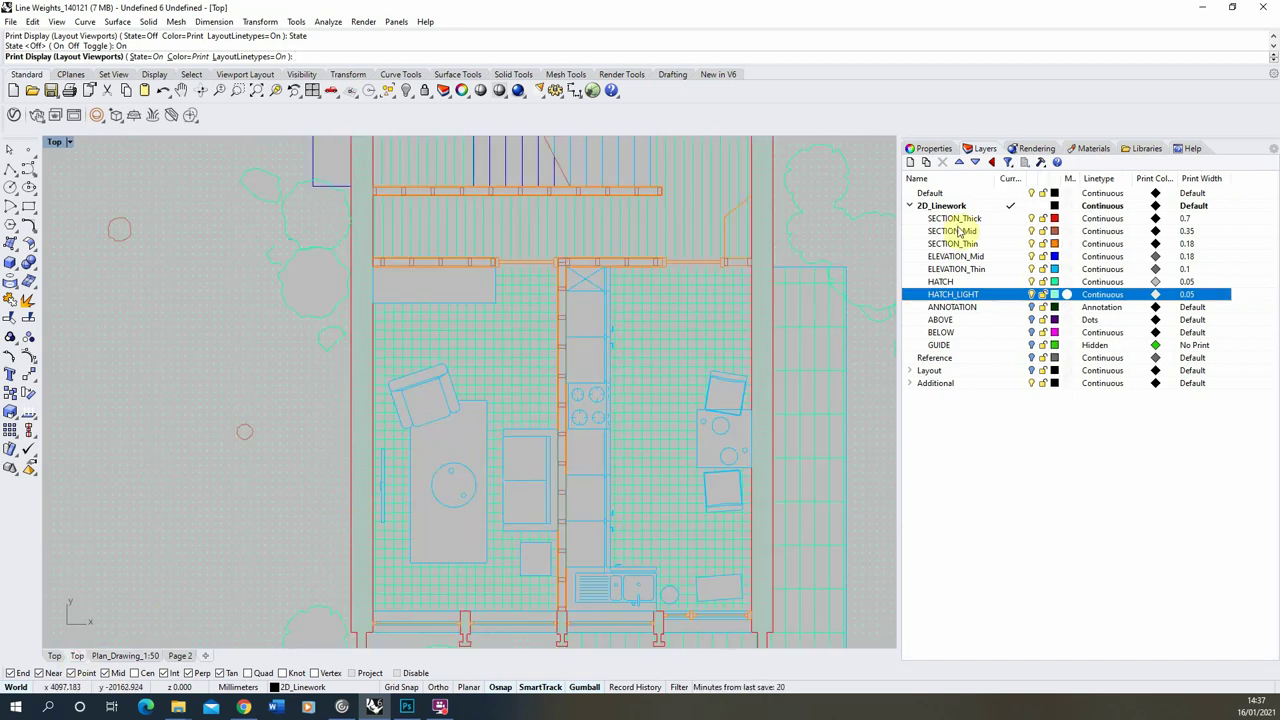
pyautogui.click(1032, 308)
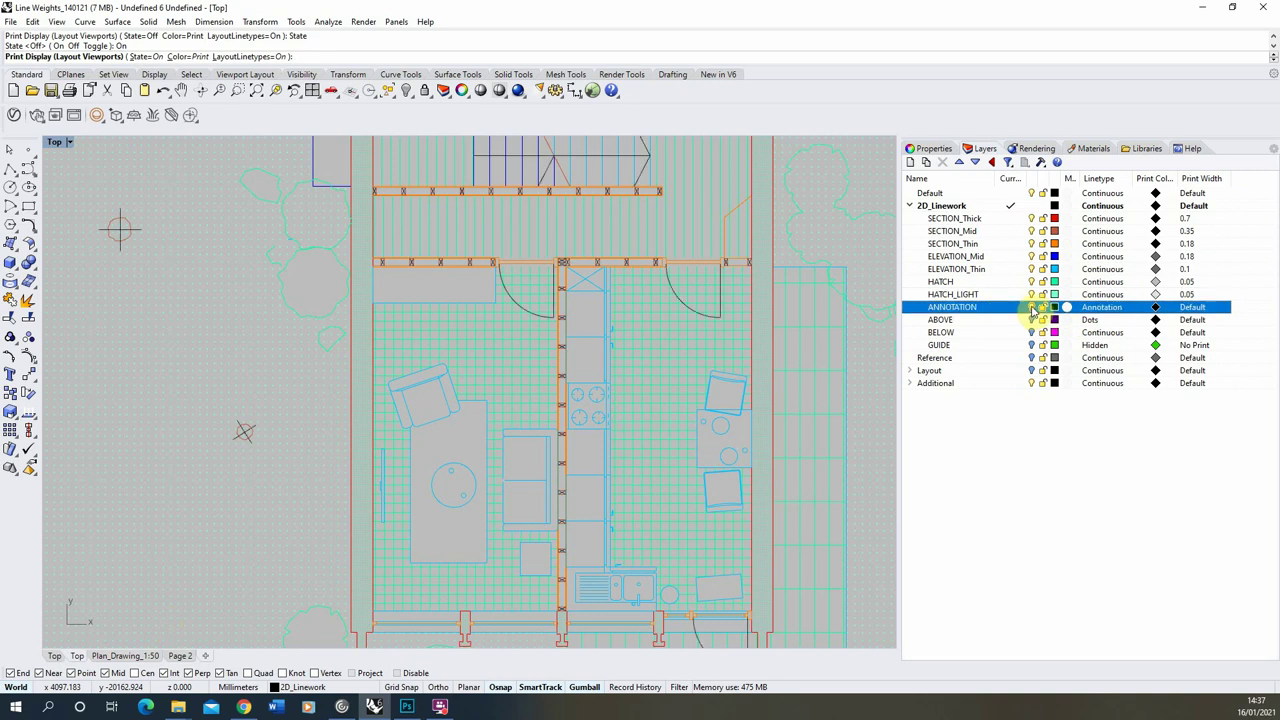
pyautogui.scroll(4, 572, 250)
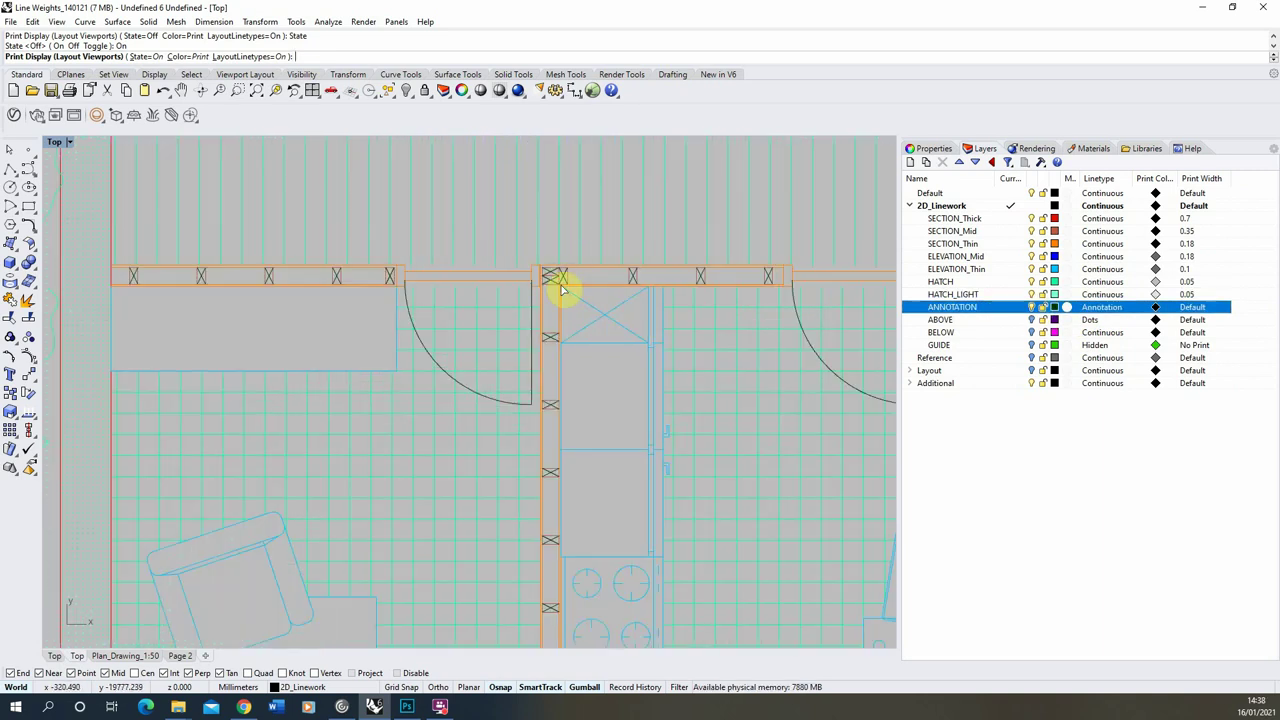
pyautogui.scroll(-1, 390, 480)
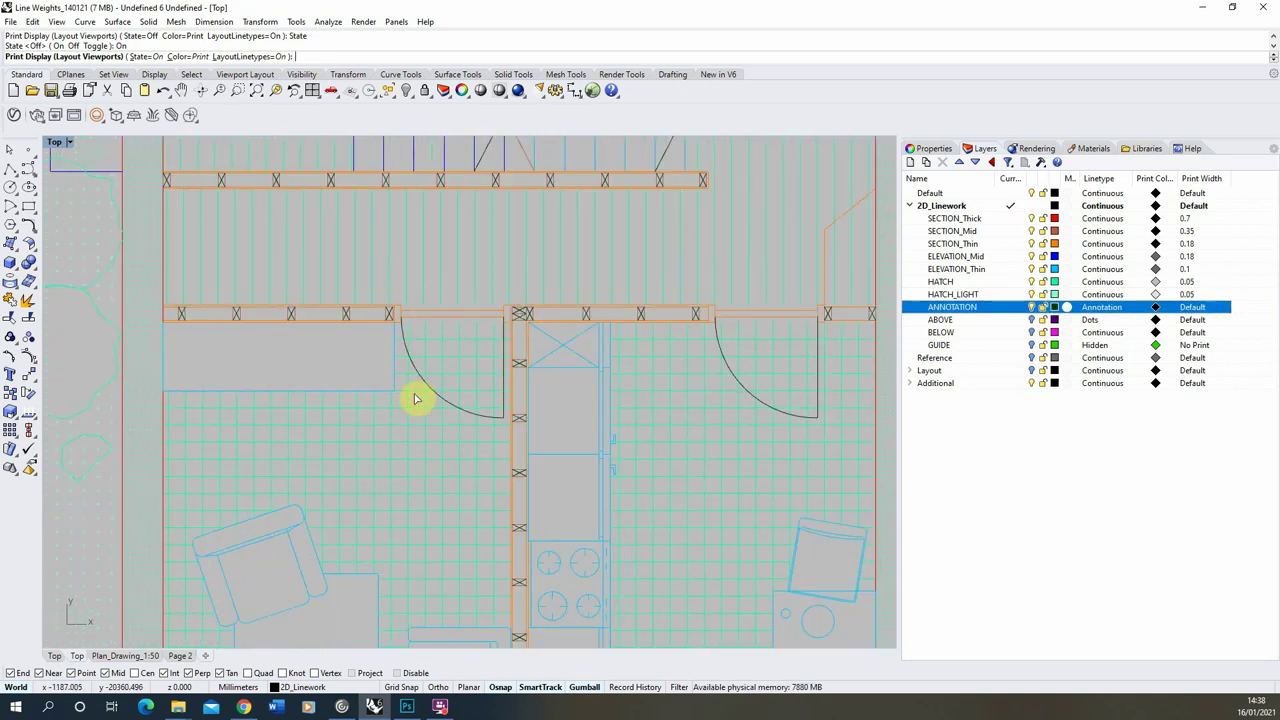
pyautogui.scroll(-3, 478, 420)
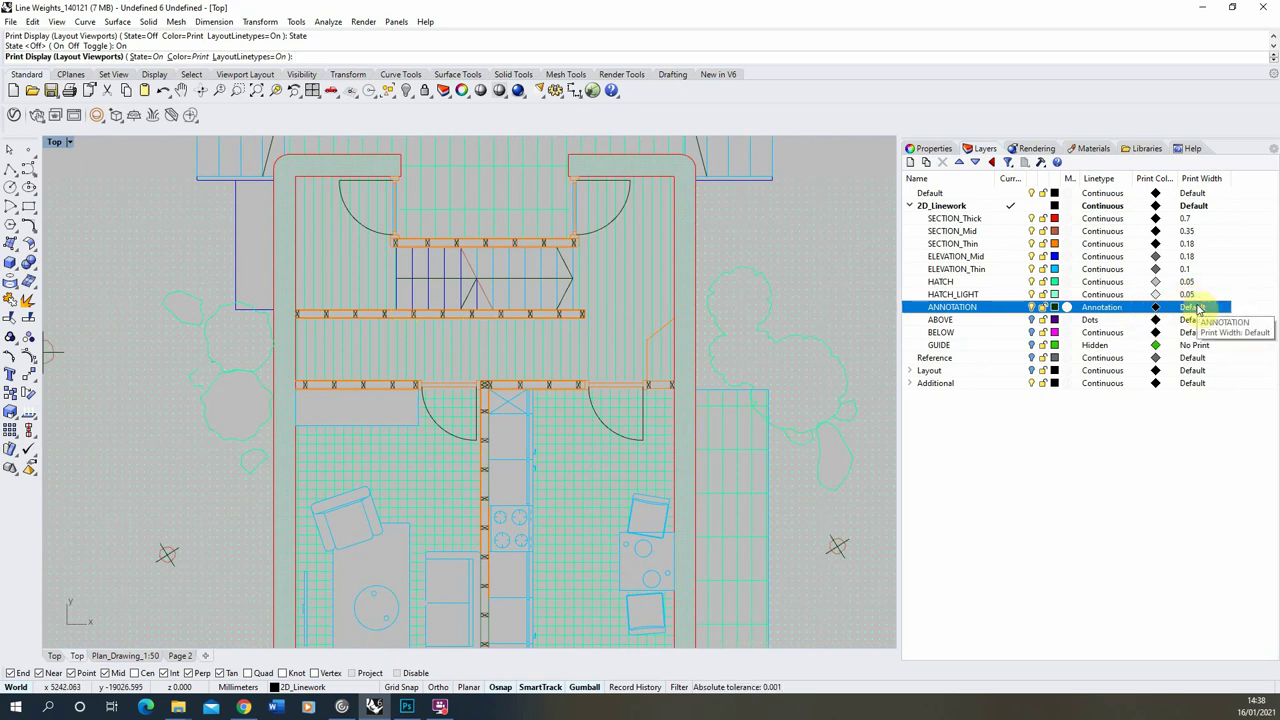
pyautogui.click(1192, 307)
pyautogui.click(755, 328)
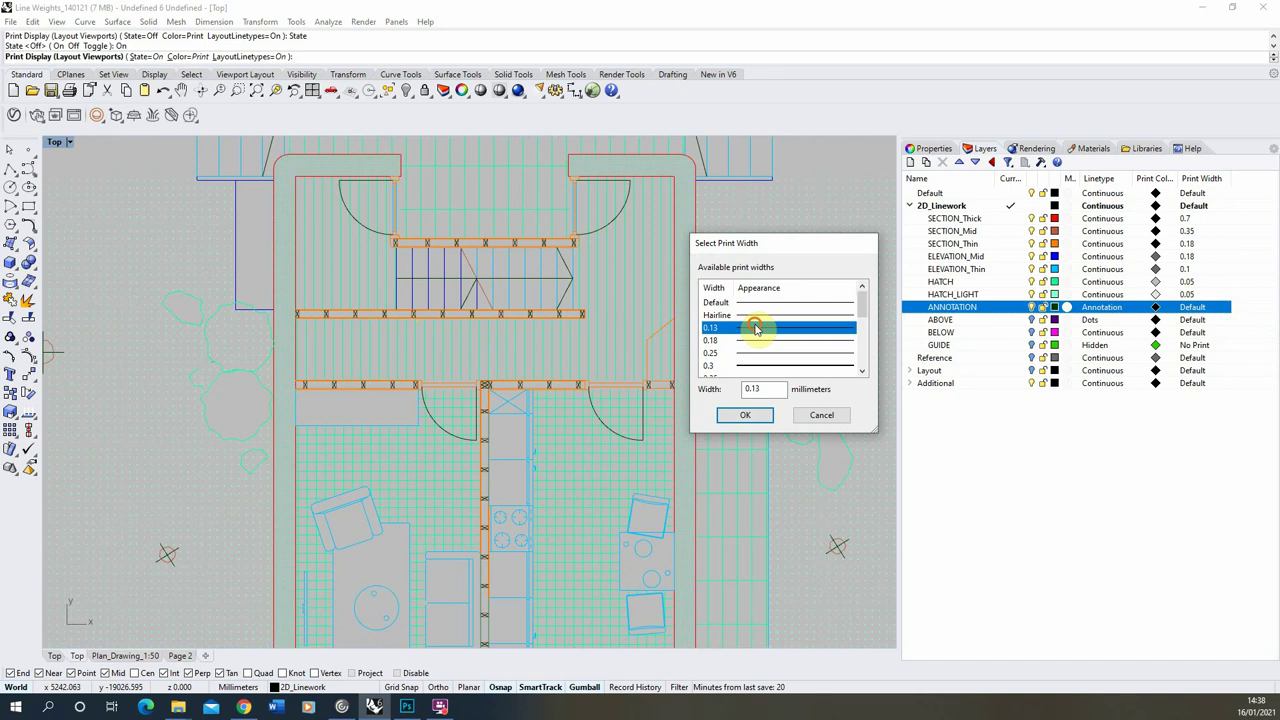
pyautogui.click(745, 417)
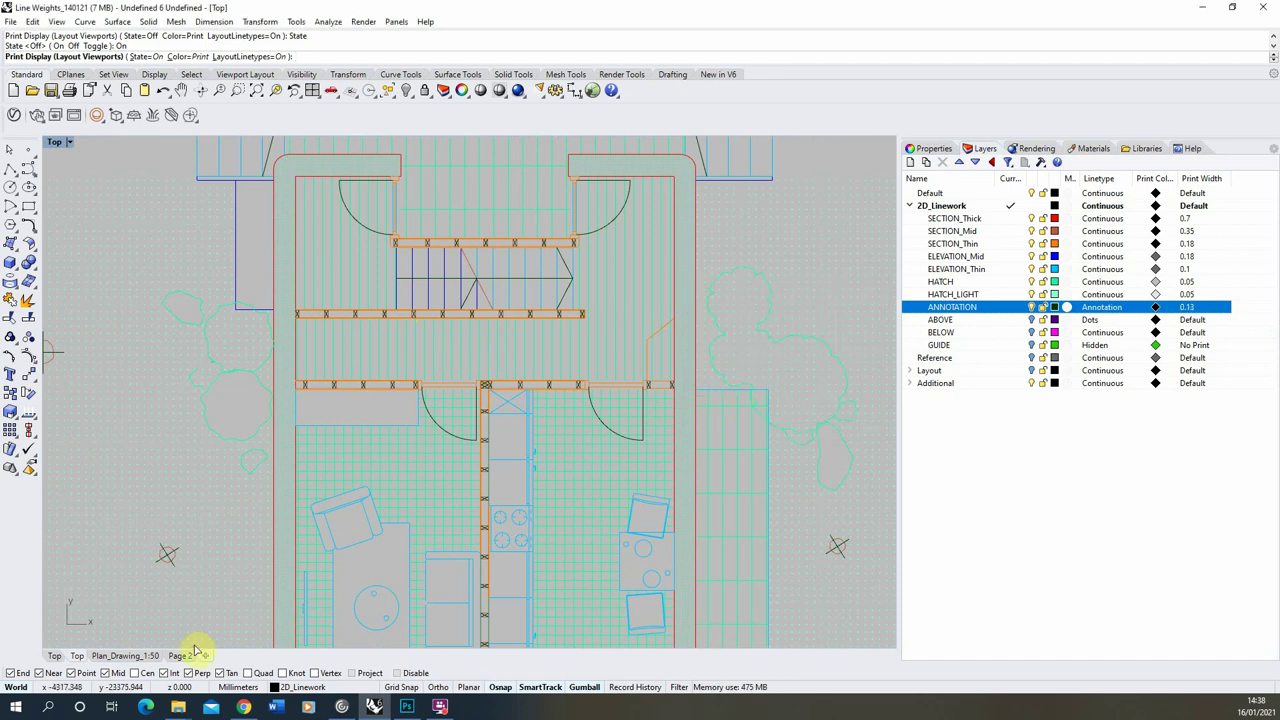
# Open the Plan_Drawing_1:50 layout and check the ANNOTATION layer's linetype choices, keeping the Annotation linetype.
pyautogui.click(125, 655)
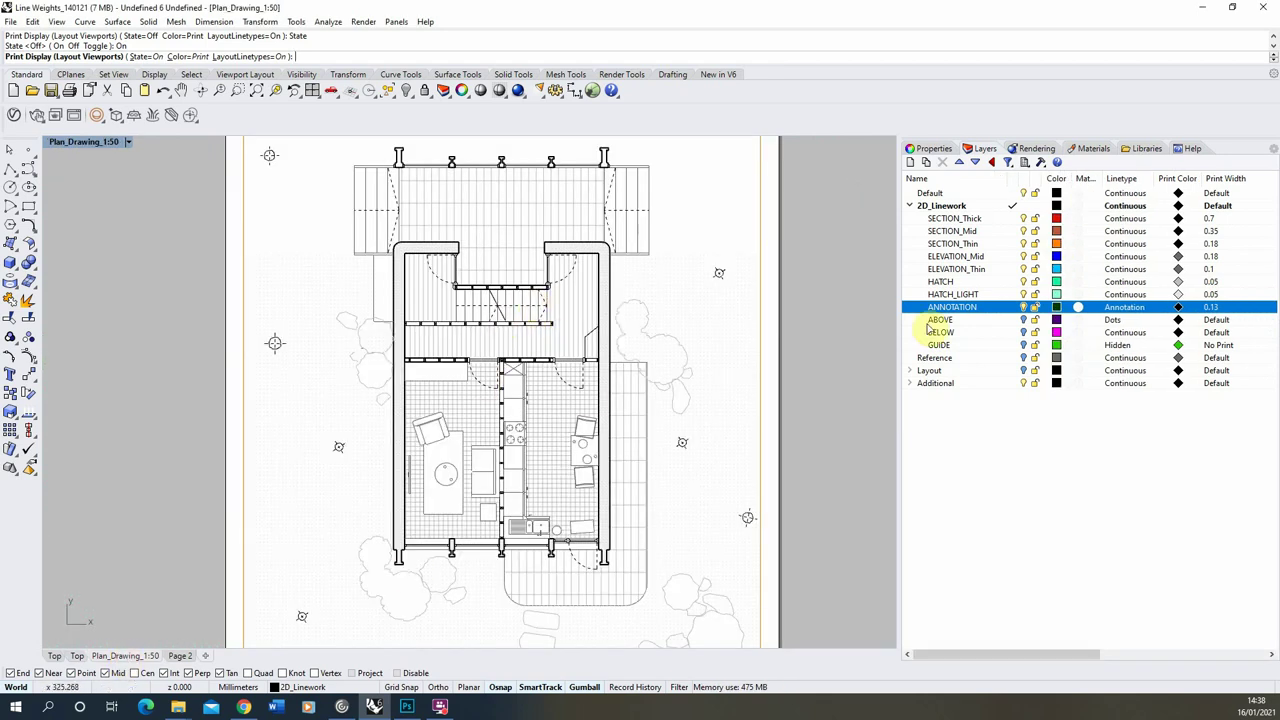
pyautogui.click(1122, 310)
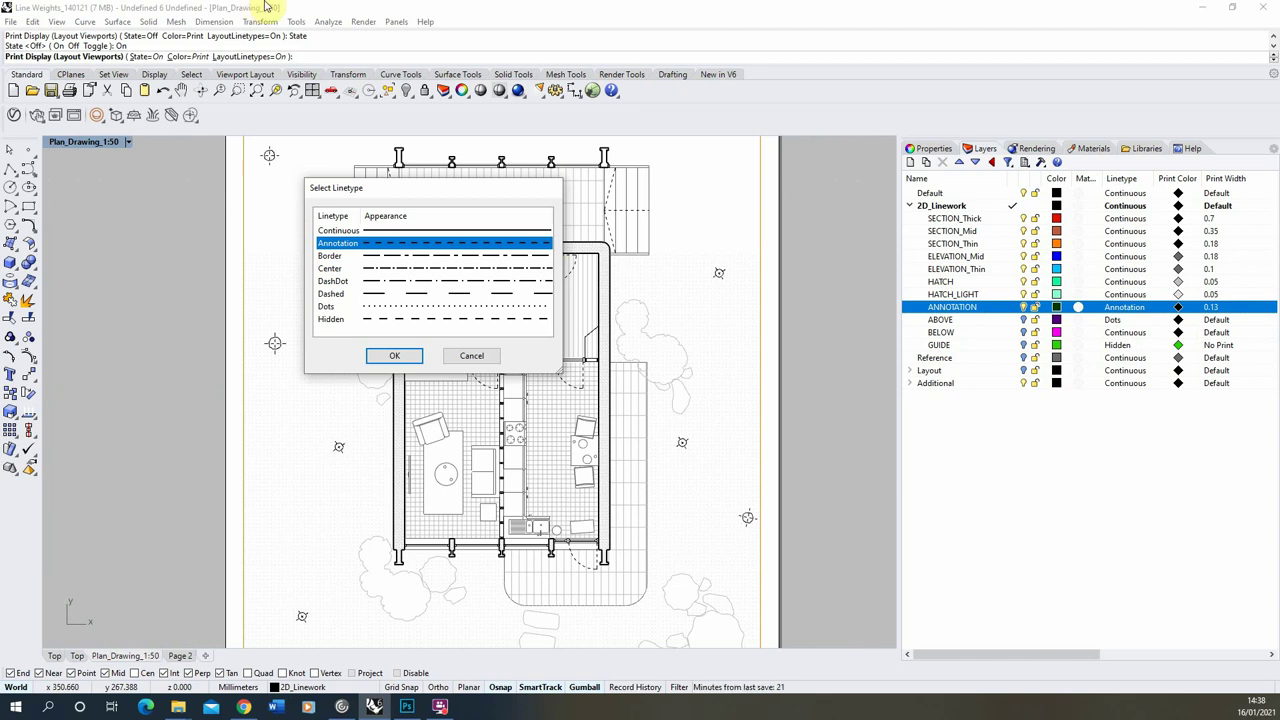
pyautogui.click(403, 358)
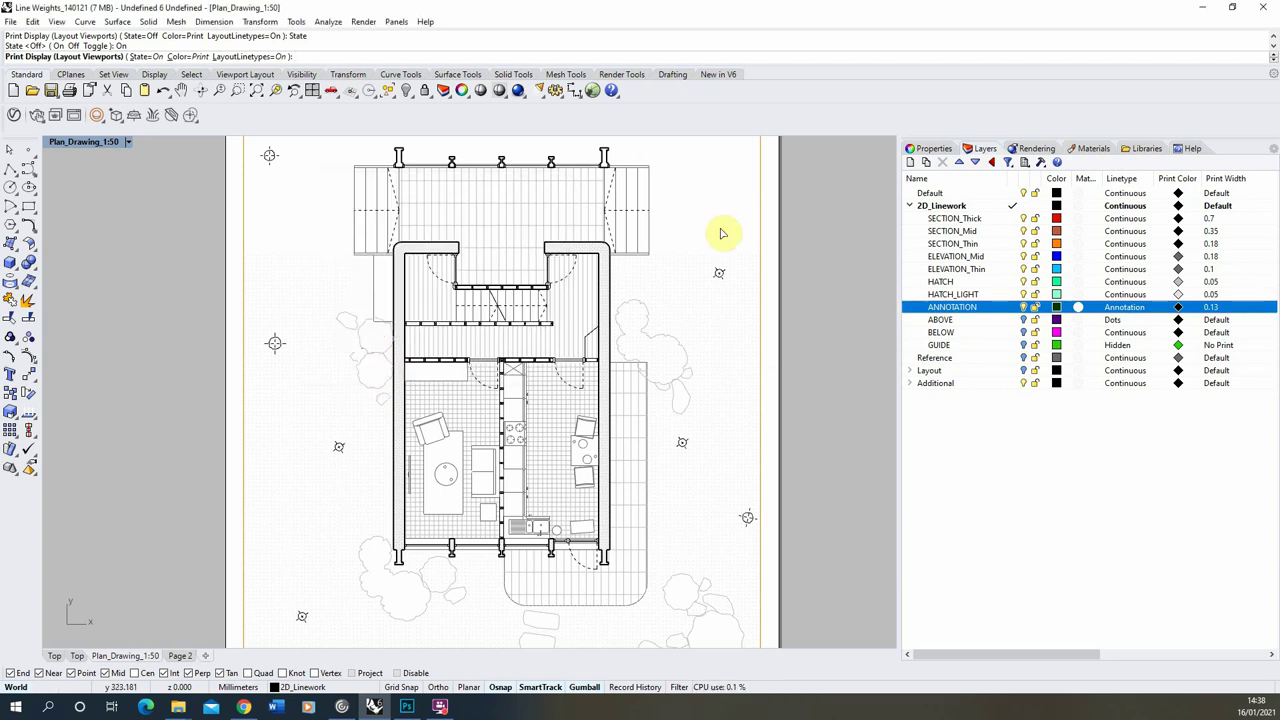
# Turn on the ABOVE and BELOW layers and set the BELOW layer's print color to Gray.
pyautogui.click(1023, 319)
pyautogui.click(1025, 334)
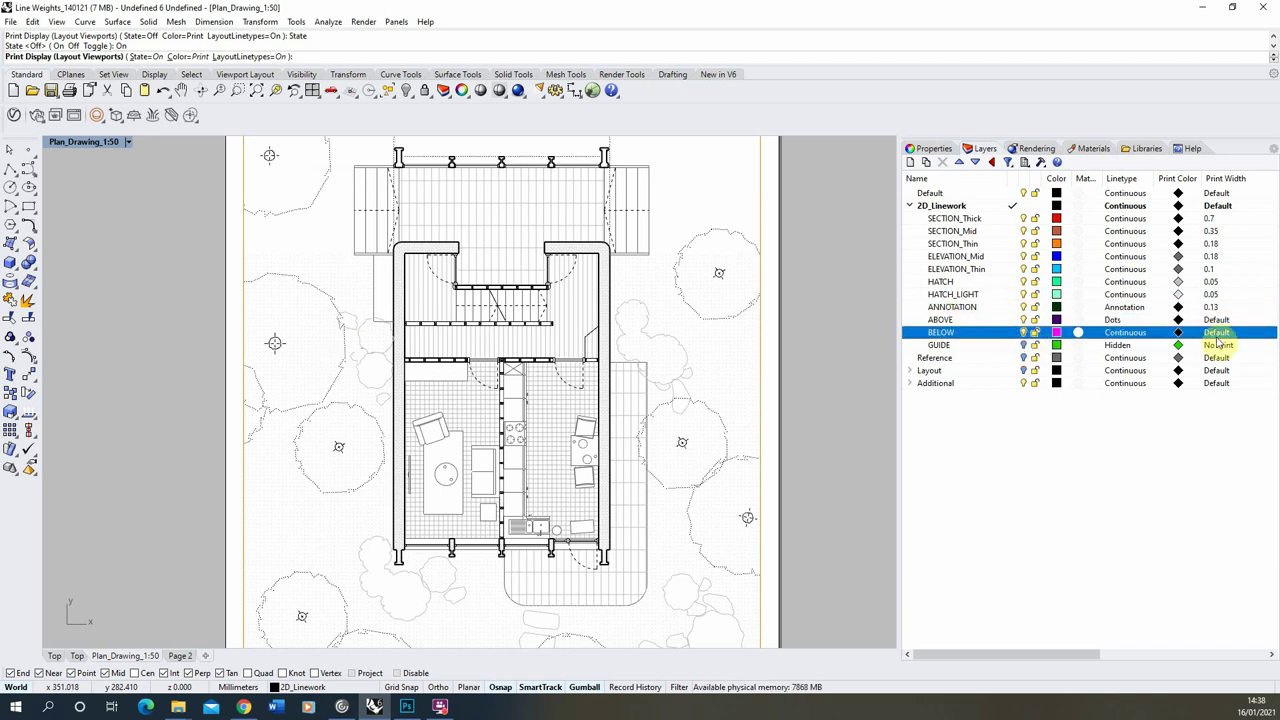
pyautogui.click(1178, 334)
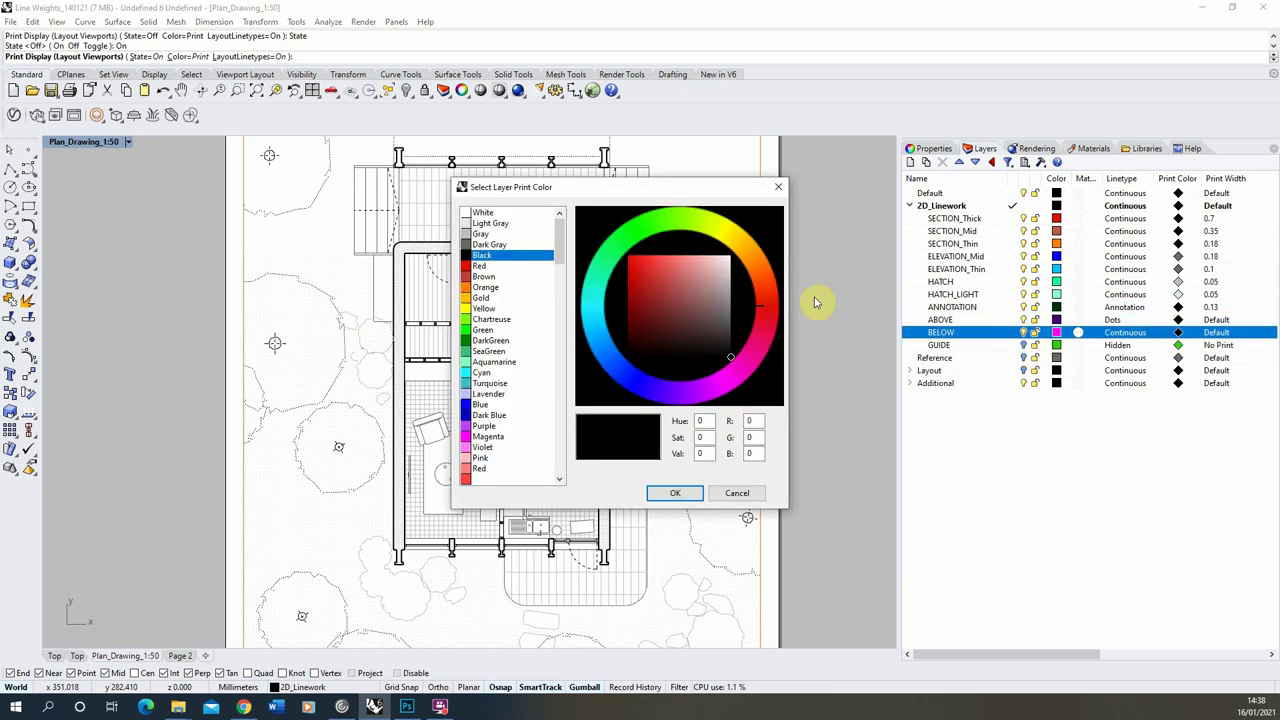
pyautogui.click(482, 234)
pyautogui.click(667, 488)
# Set the ABOVE layer's print color to Gray and check the dotted tree canopies in the layout.
pyautogui.click(1110, 320)
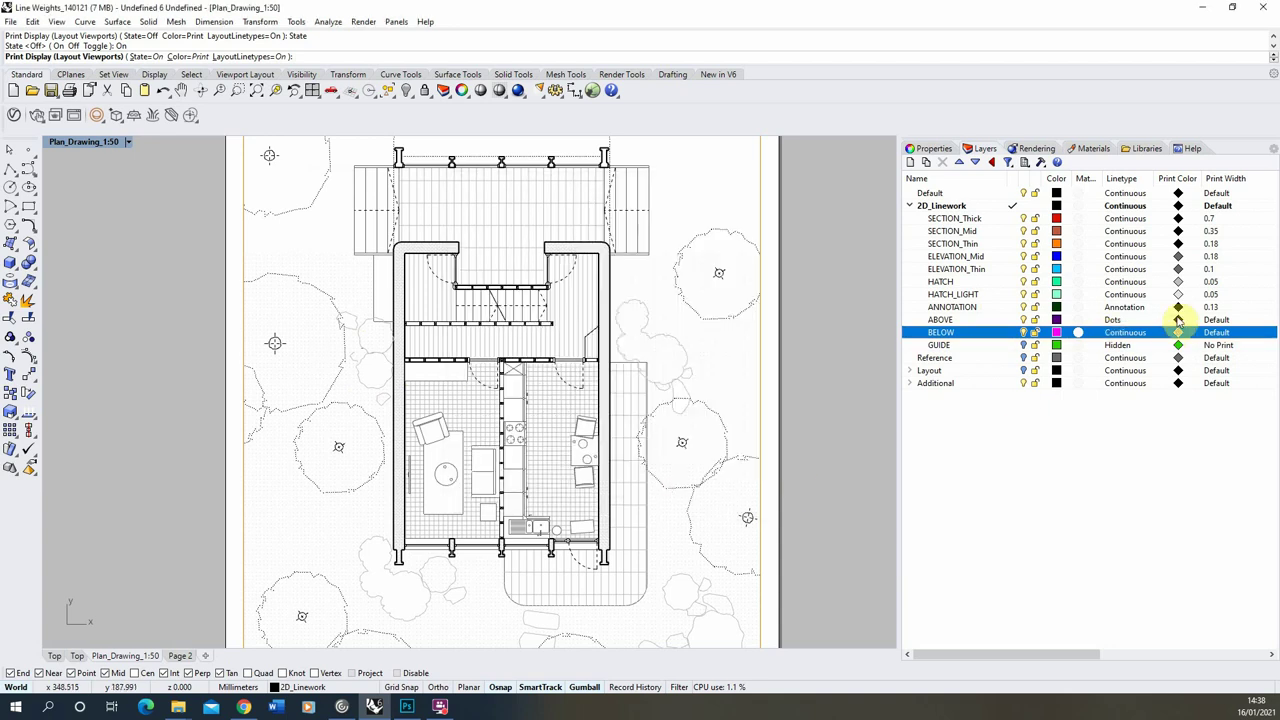
pyautogui.click(1179, 320)
pyautogui.click(482, 255)
pyautogui.click(485, 224)
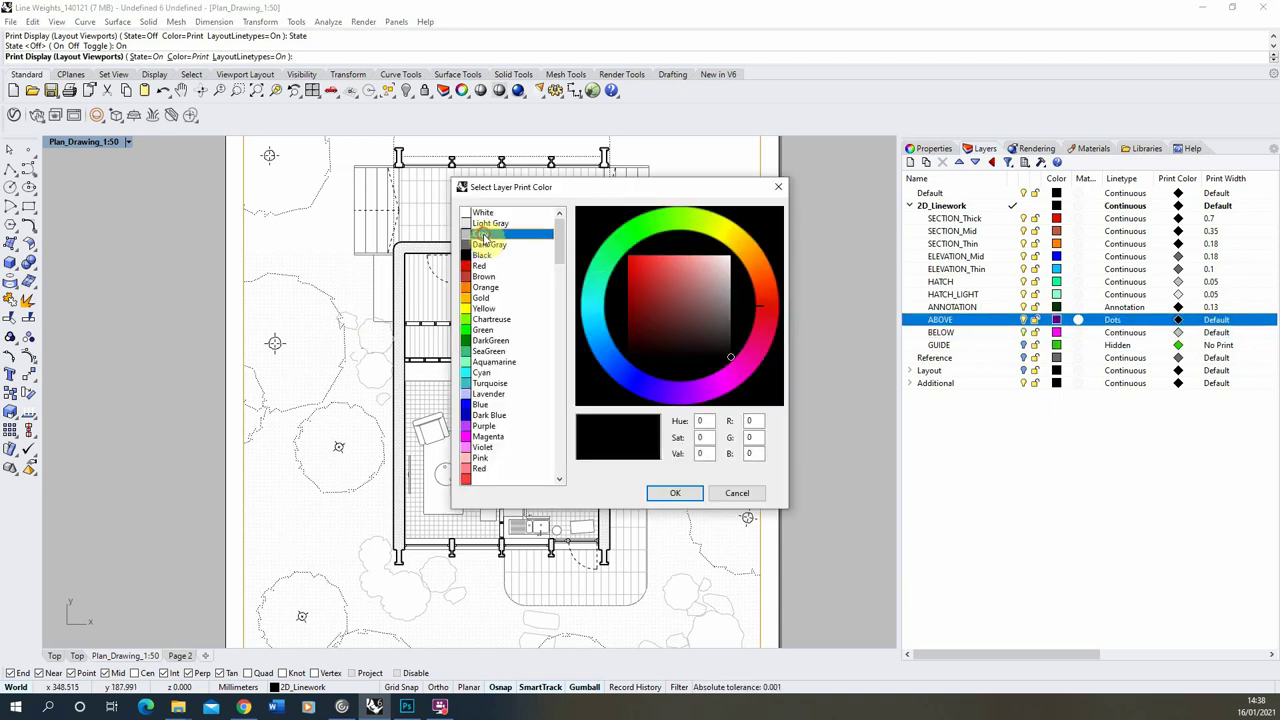
pyautogui.click(675, 493)
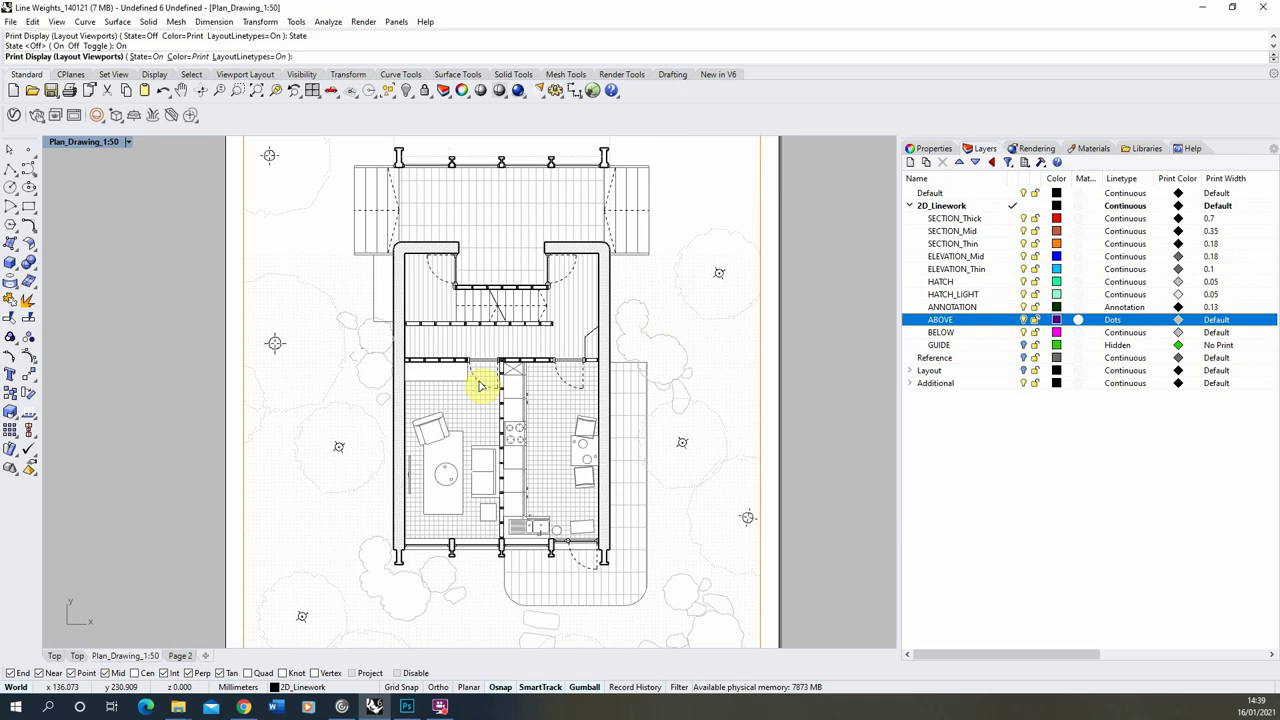
pyautogui.scroll(2, 386, 451)
pyautogui.scroll(-2, 263, 517)
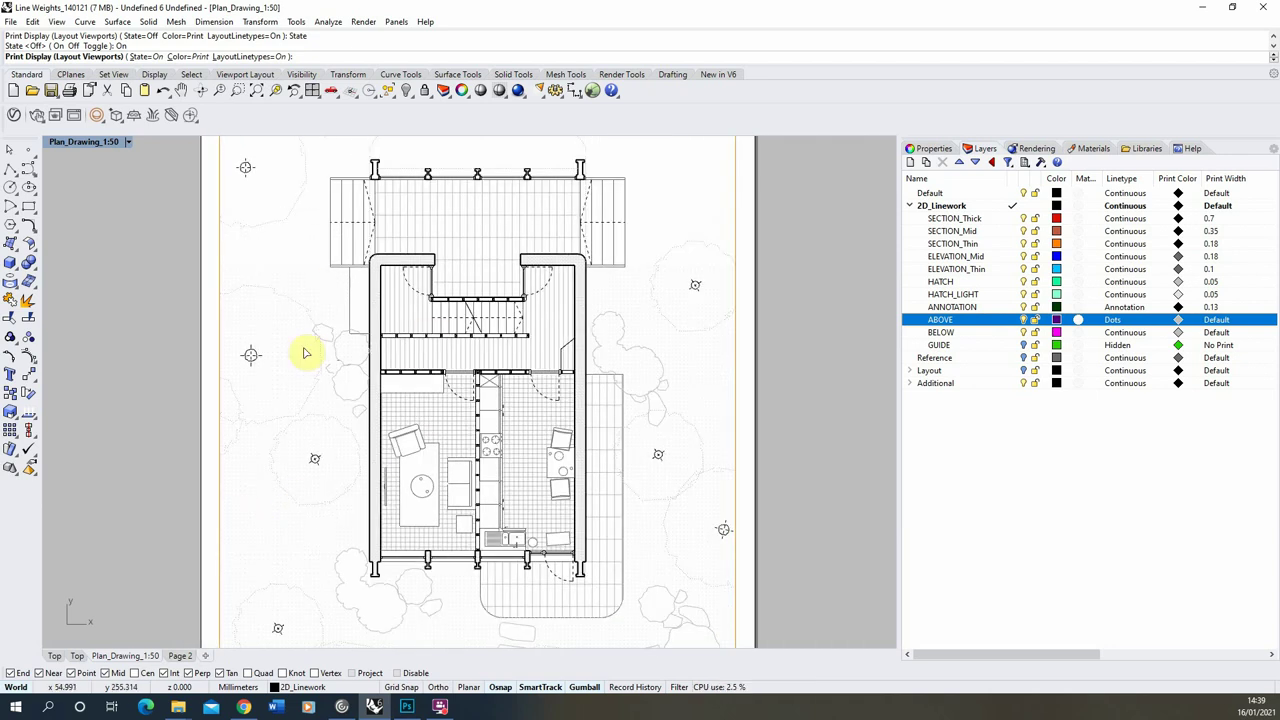
pyautogui.scroll(1, 432, 288)
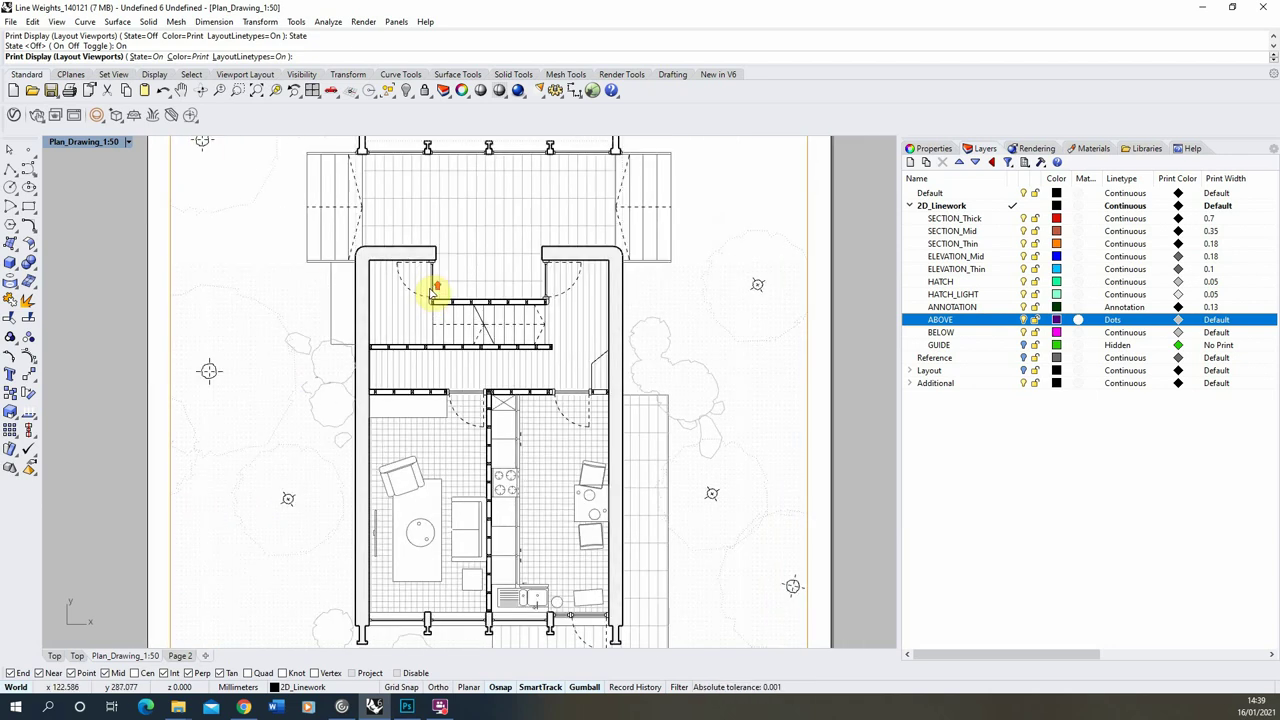